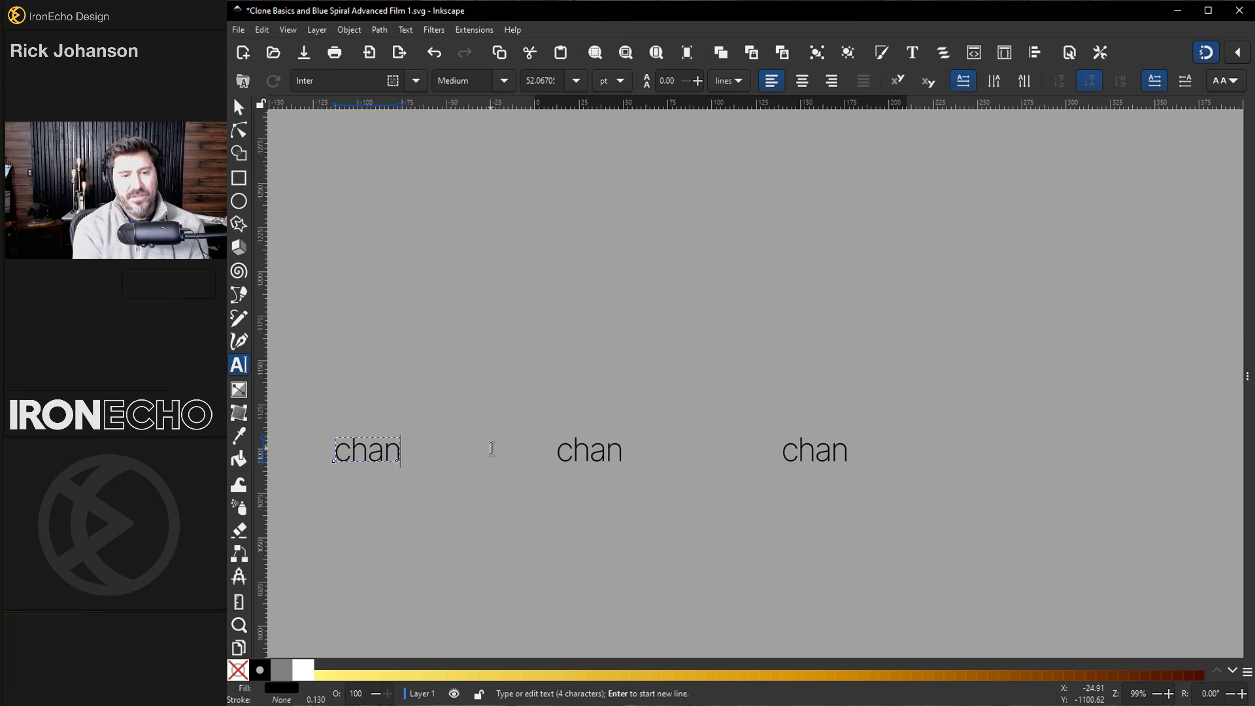
Step: Complete the original text as "change to anything" and move its two overlapping clones apart
text(ing)
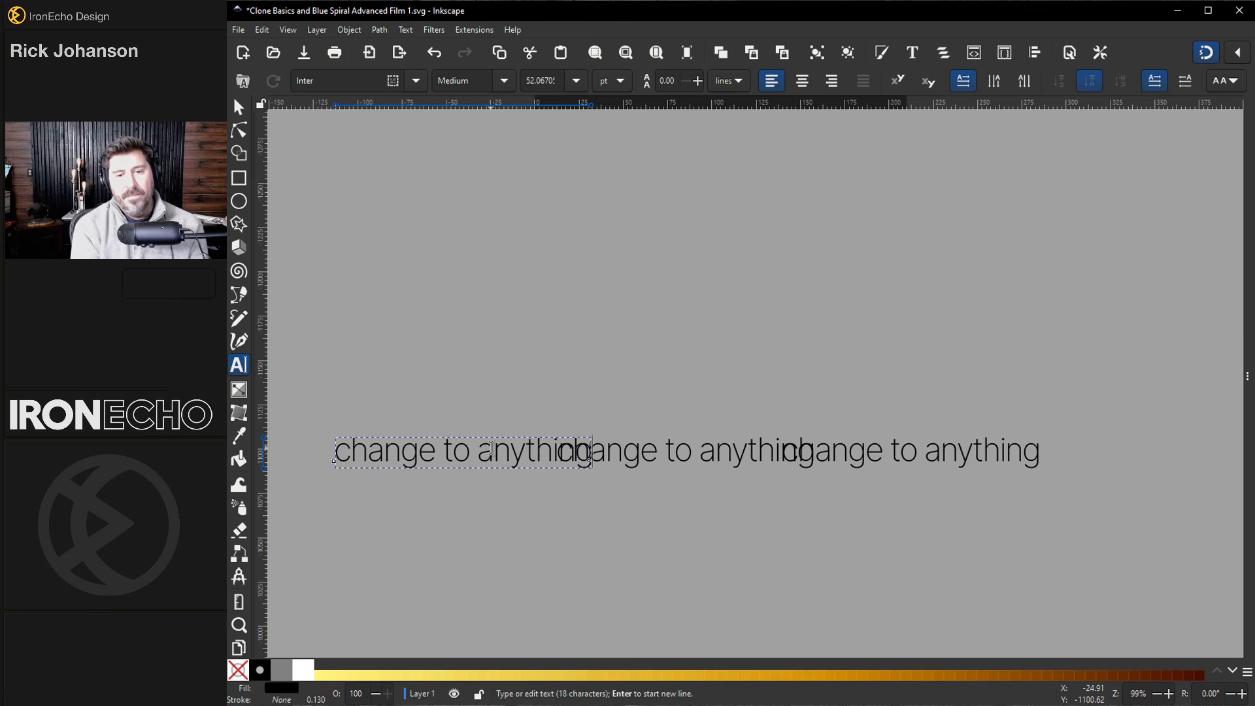
key(F1)
drag(657, 445, 717, 380)
drag(826, 453, 887, 483)
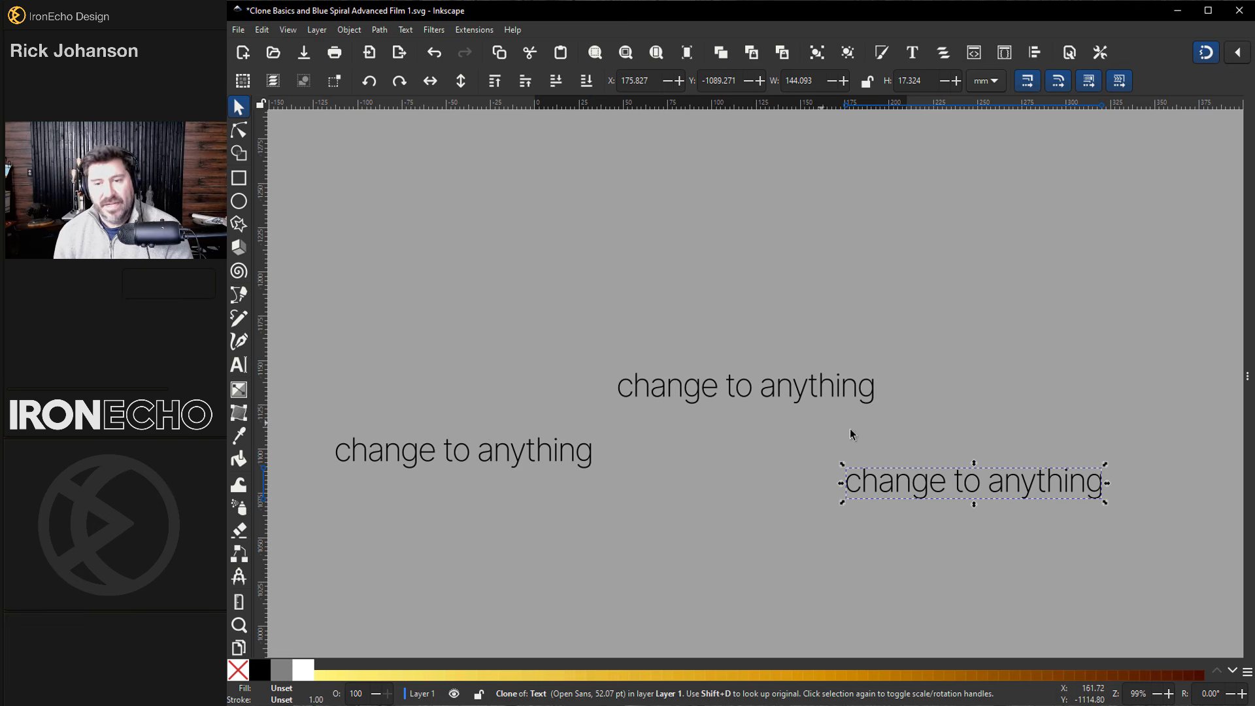
Step: Look up the original of the selected text clone and select its wording for editing
key(shift+d)
triple_click(511, 452)
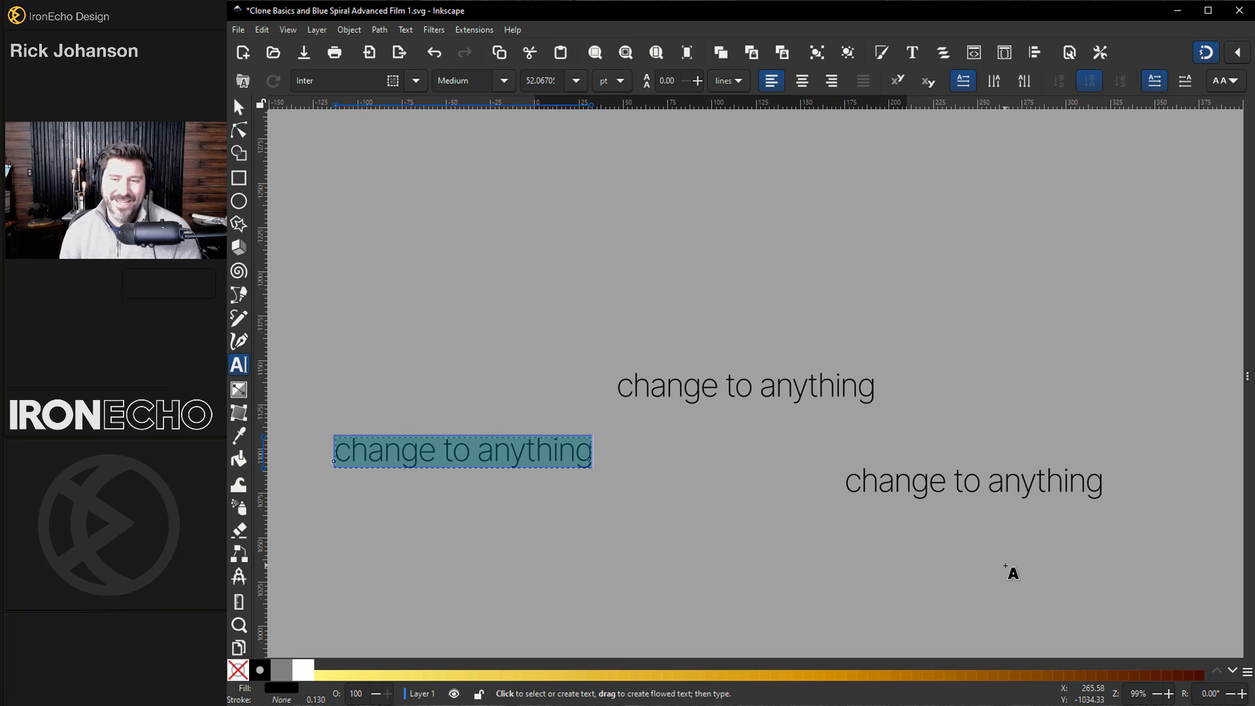
triple_click(459, 447)
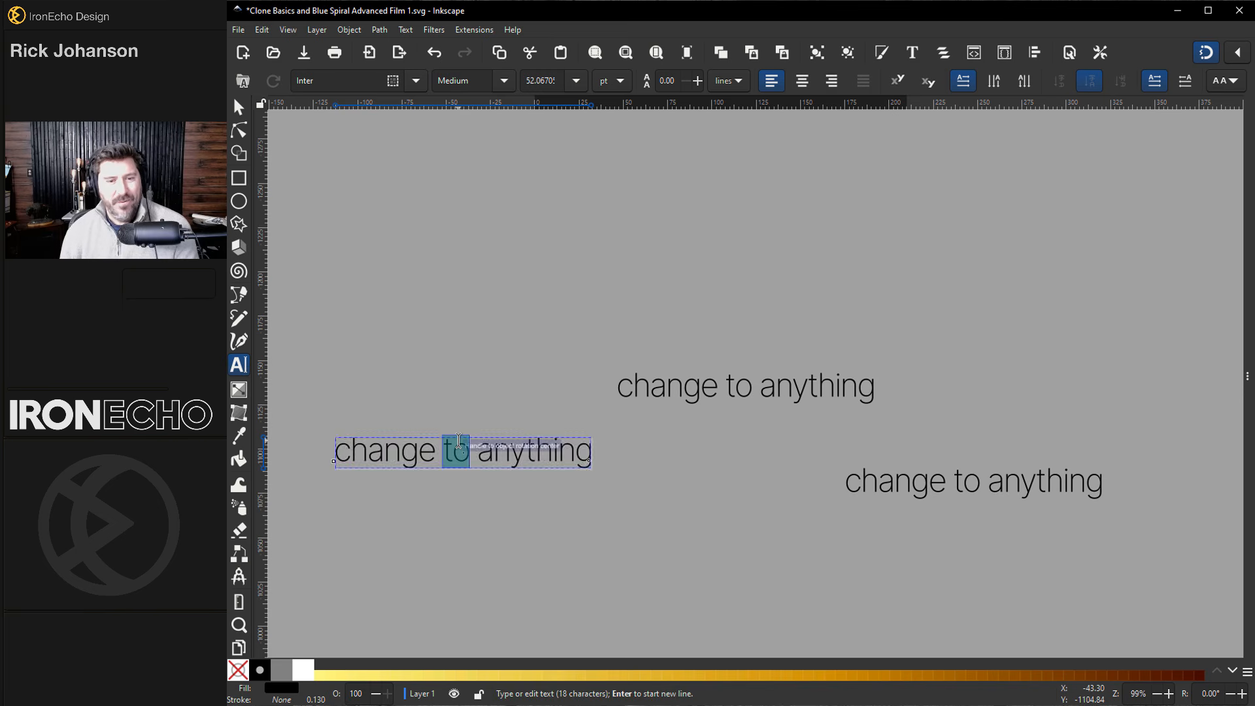
Step: Try "Cape Cod" as the wording of the original text, and clear it again
text(Caped)
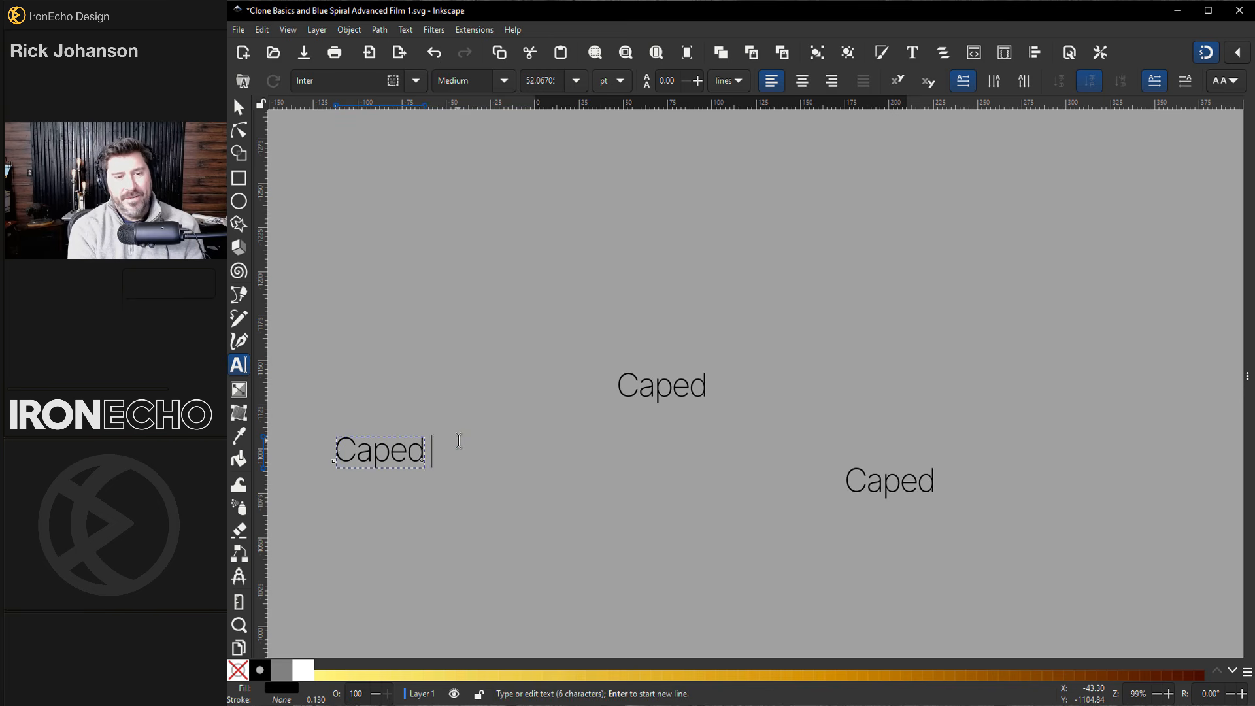
key(BackSpace)
text(Cod)
key(BackSpace)
key(BackSpace)
key(BackSpace)
key(BackSpace)
key(BackSpace)
key(BackSpace)
key(BackSpace)
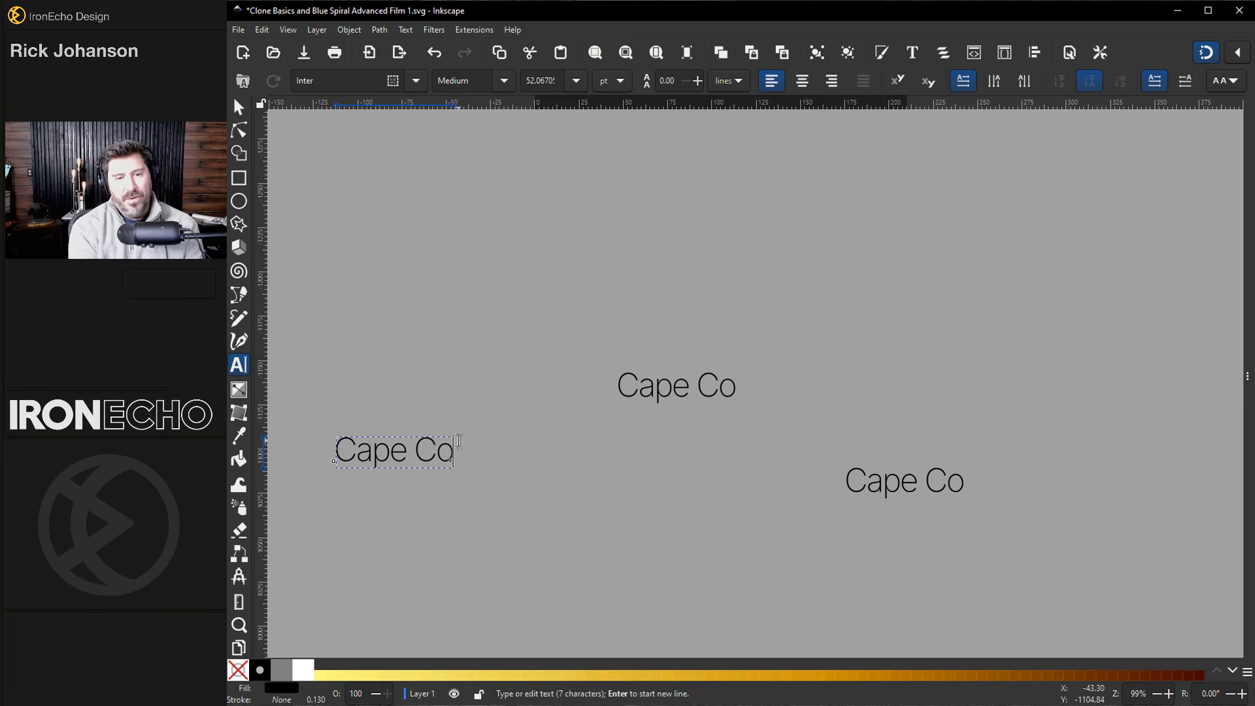
key(BackSpace)
Step: Set the wording of the original text to "Florida"
text(VF;)
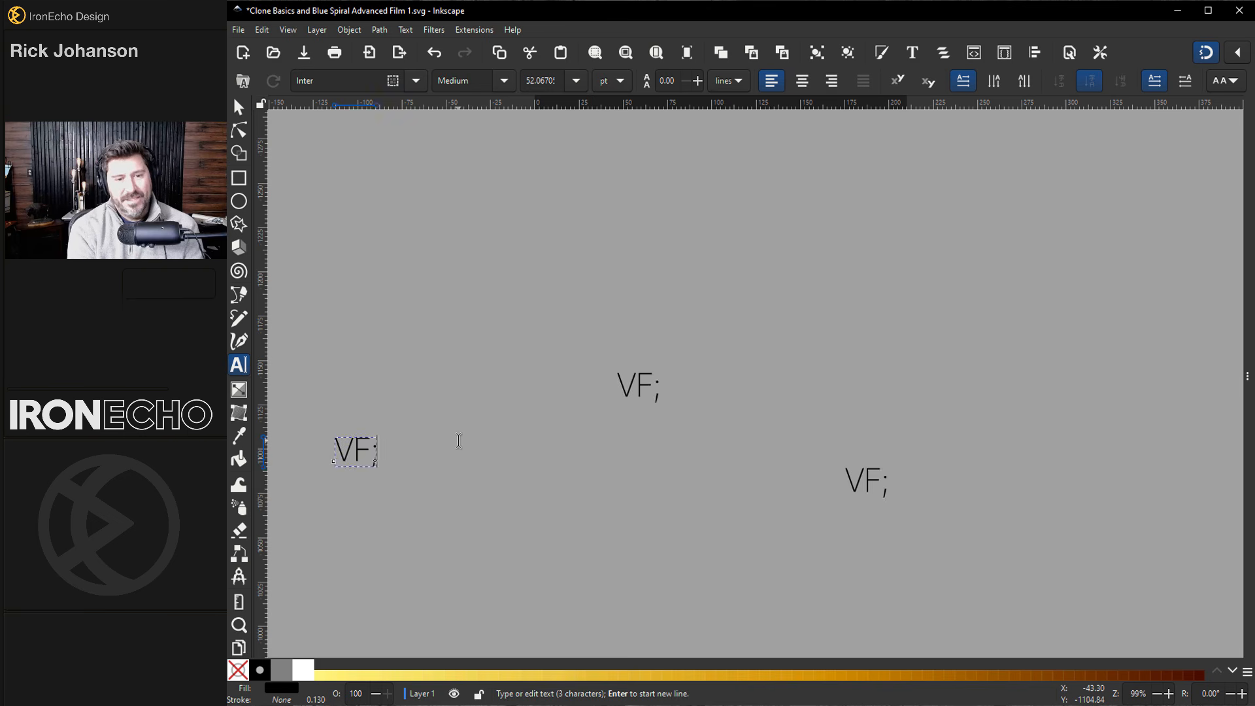
key(BackSpace)
key(BackSpace)
key(BackSpace)
text(Florida)
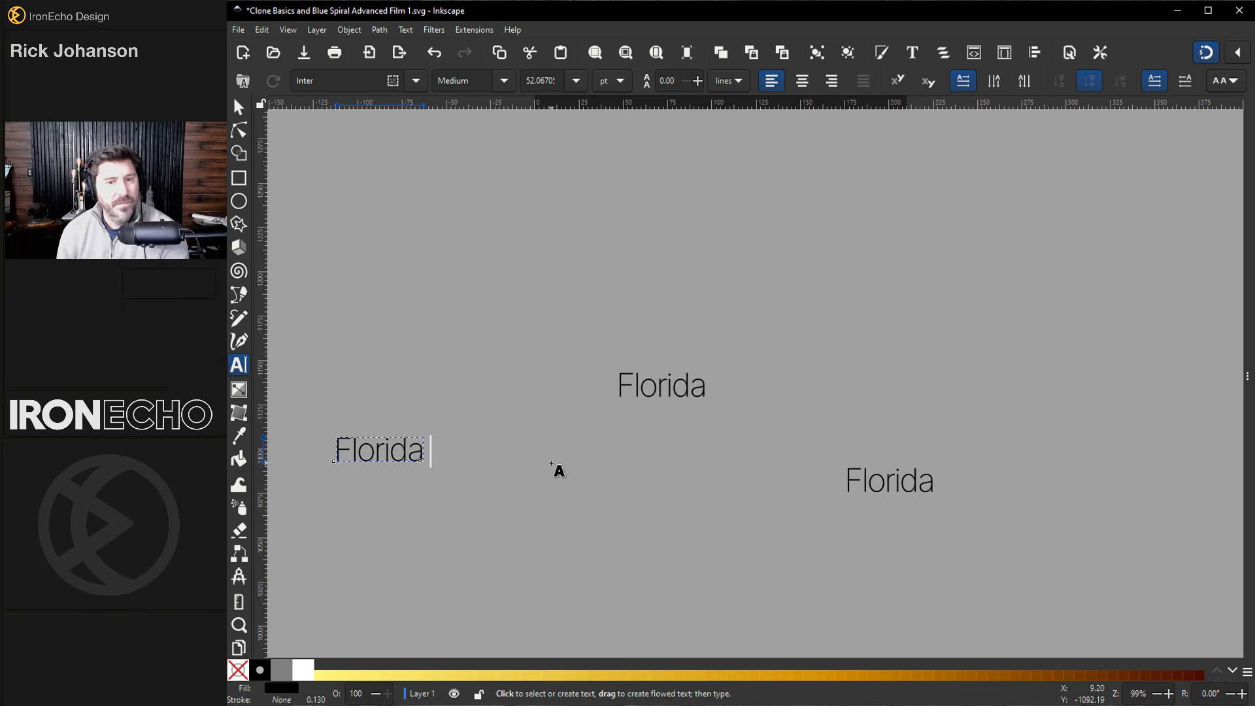
Step: Fill the original circle under "How to unlink the clones" with golden yellow
scroll(551, 464, down, 10)
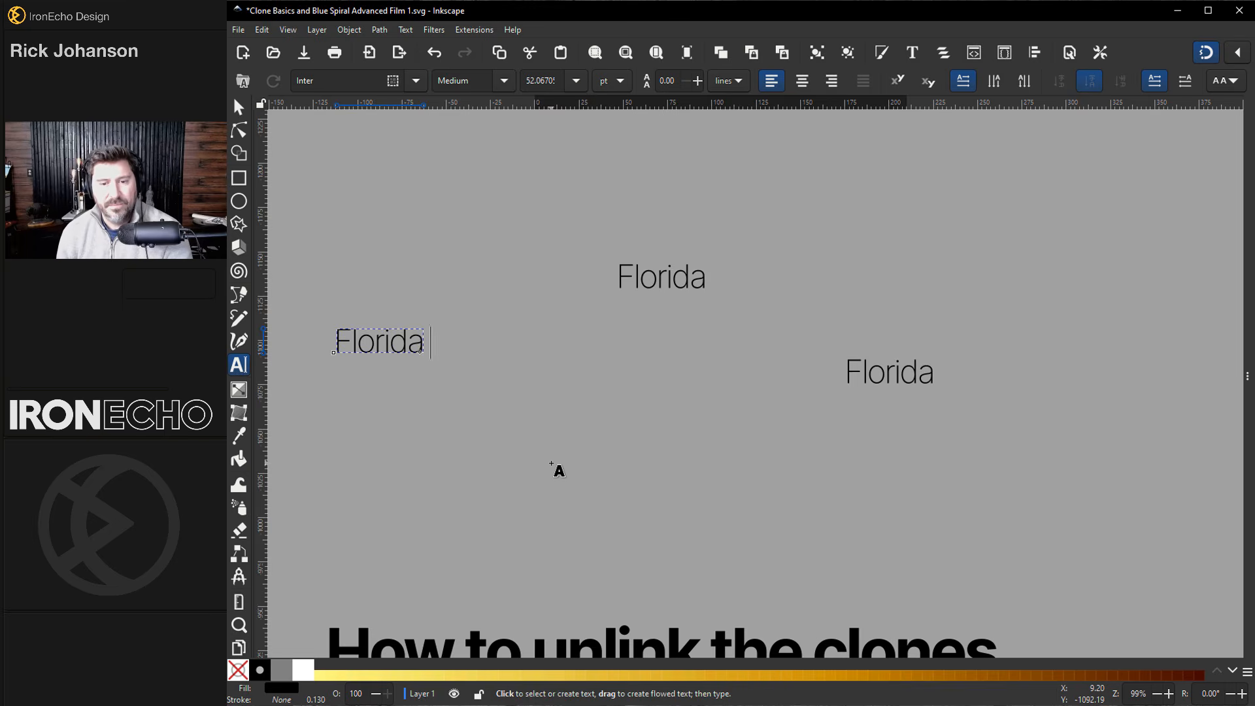
scroll(550, 464, down, 3)
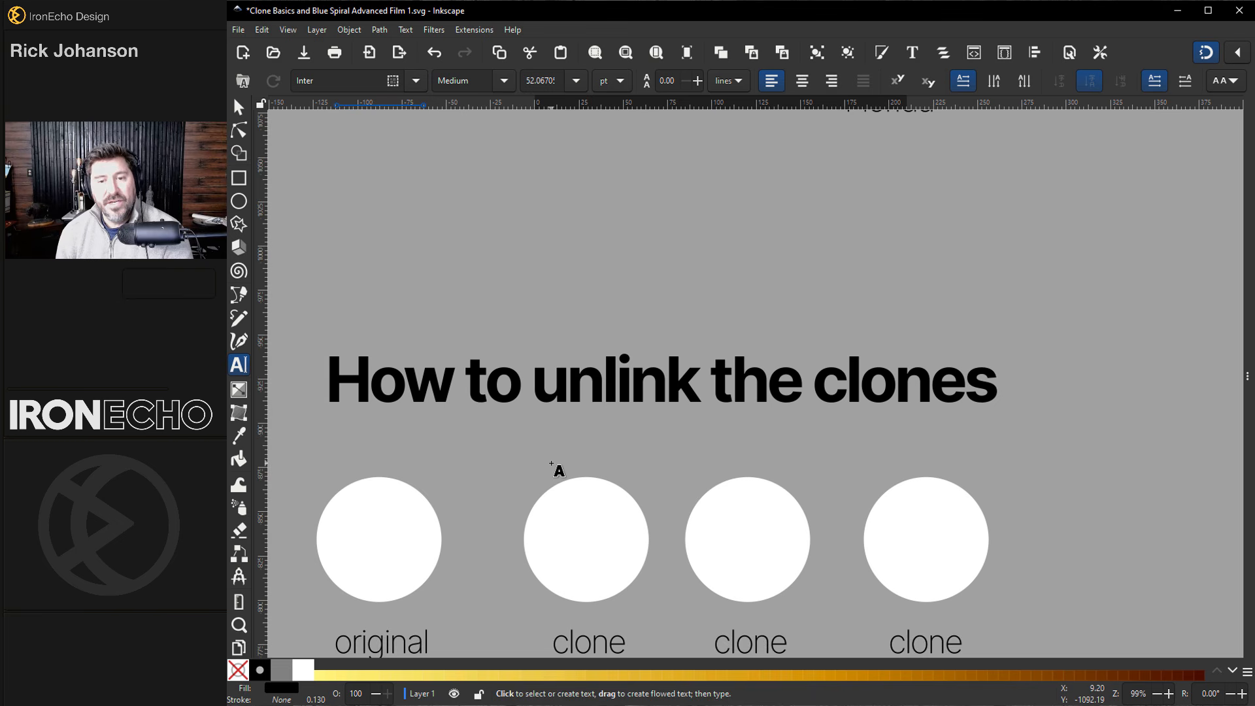
click(247, 115)
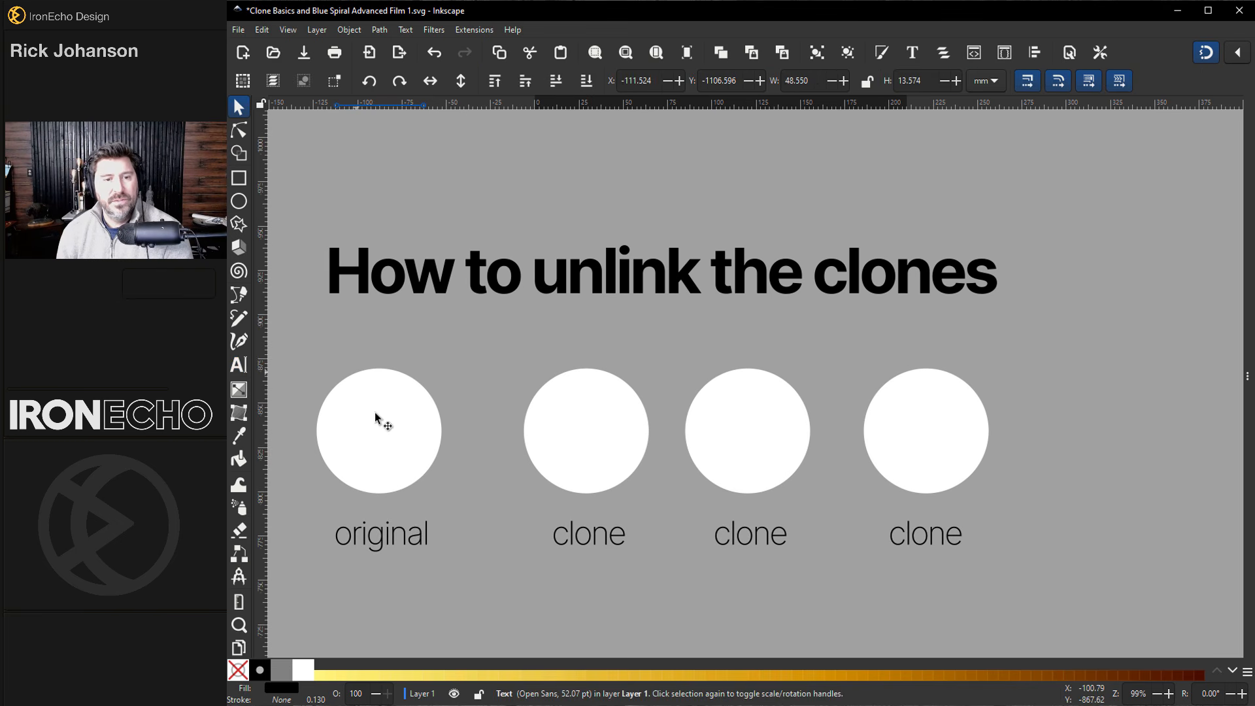
click(383, 425)
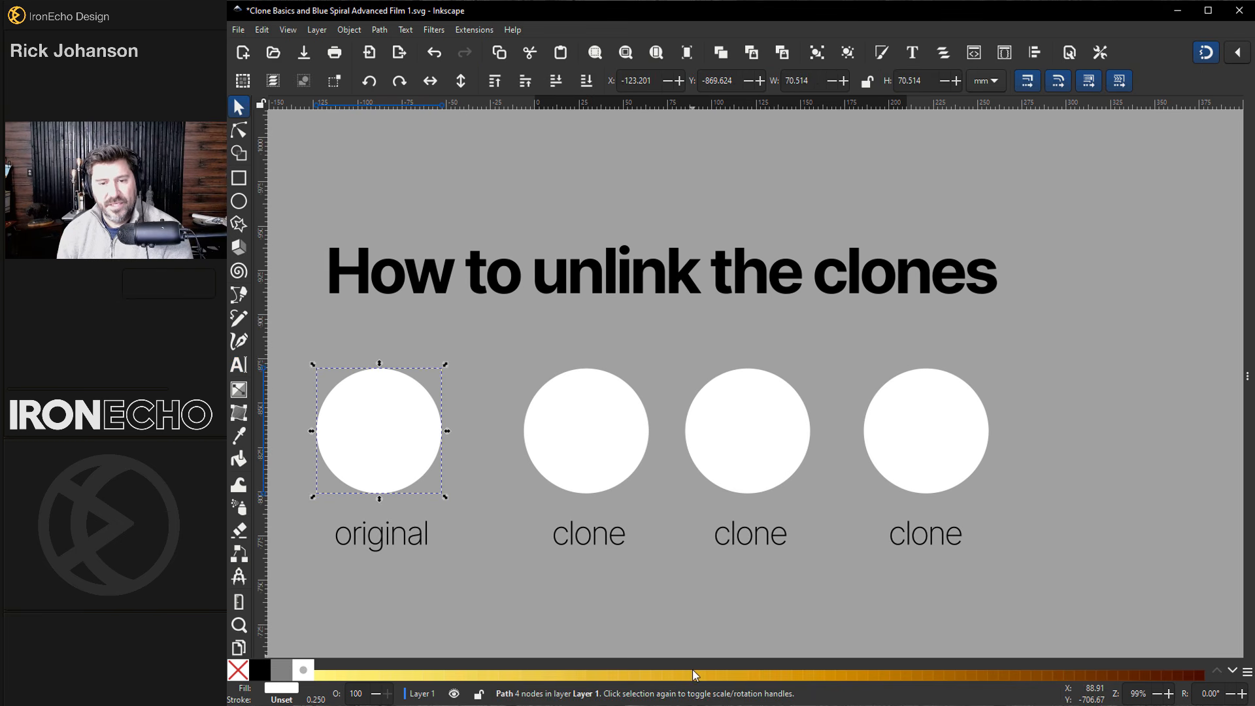
click(626, 672)
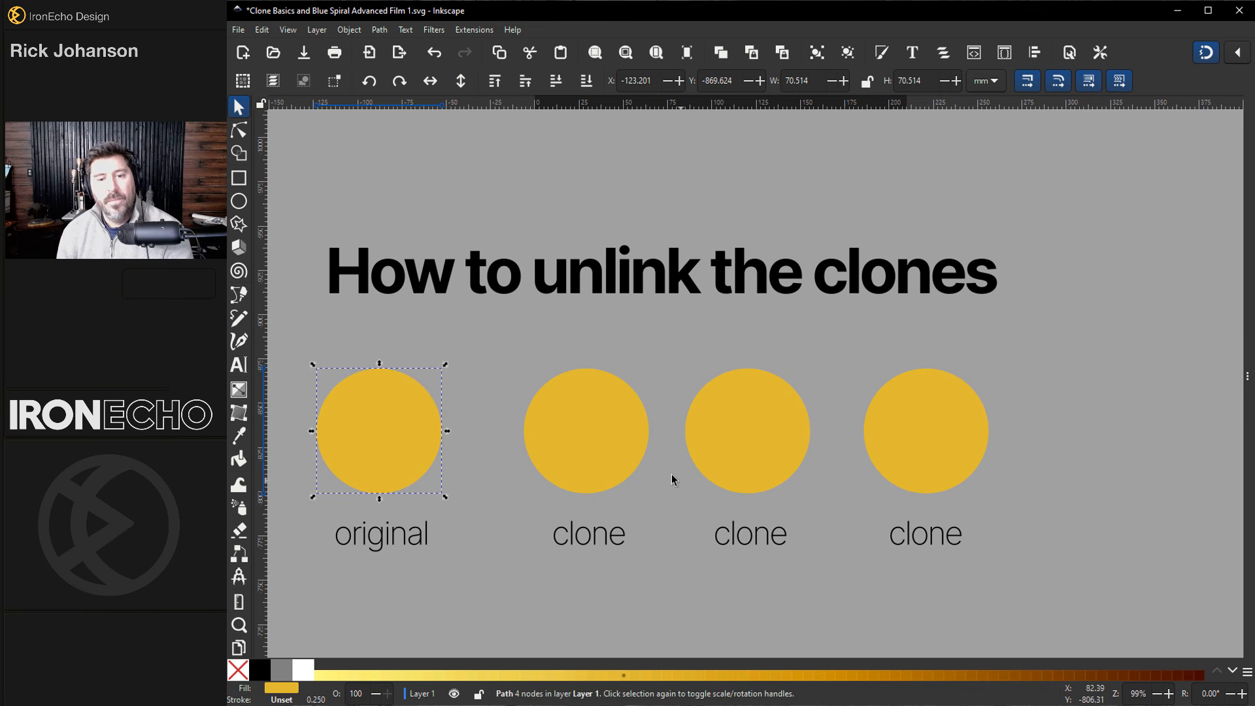
Step: Move the clone circle nearest the original slightly upward and try to fill it with pale yellow
click(629, 451)
mouse_move(599, 442)
mouse_down()
mouse_move(633, 401)
mouse_move(593, 411)
mouse_up()
click(396, 673)
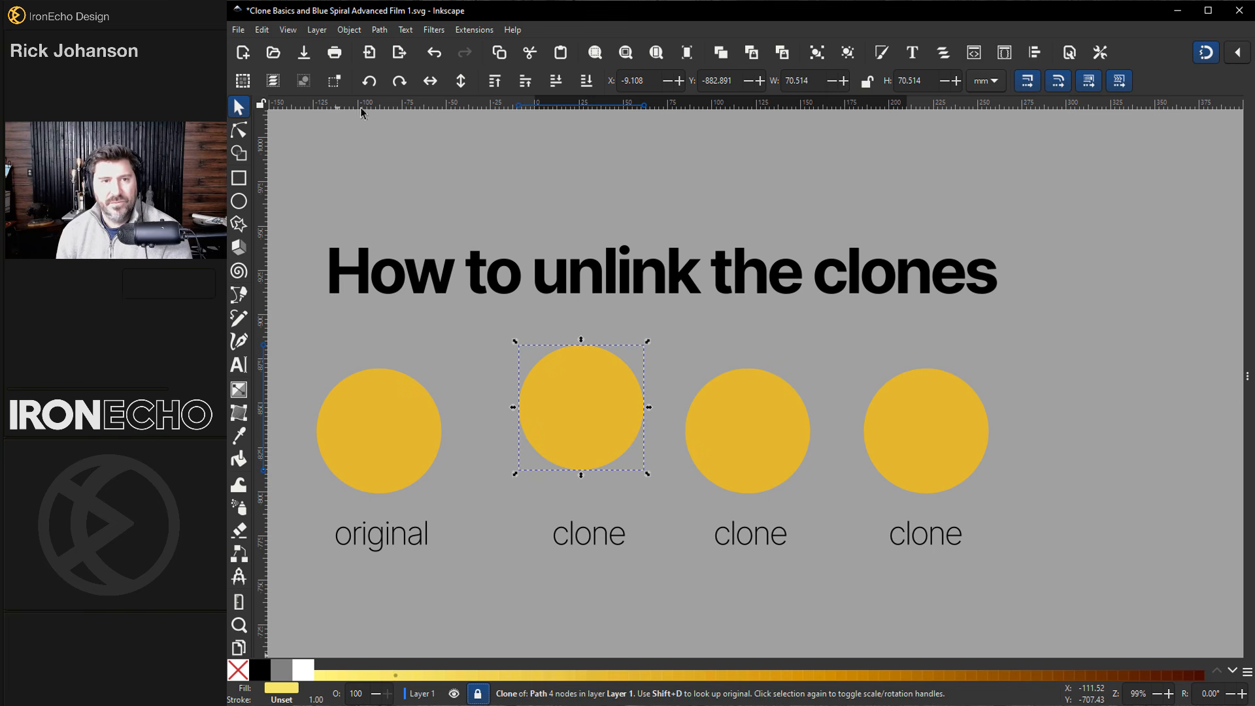
Step: Try to fill the raised clone circle with green 72f46cff through Fill and Stroke, and put the dialog away
key(ctrl+shift+f)
click(1054, 247)
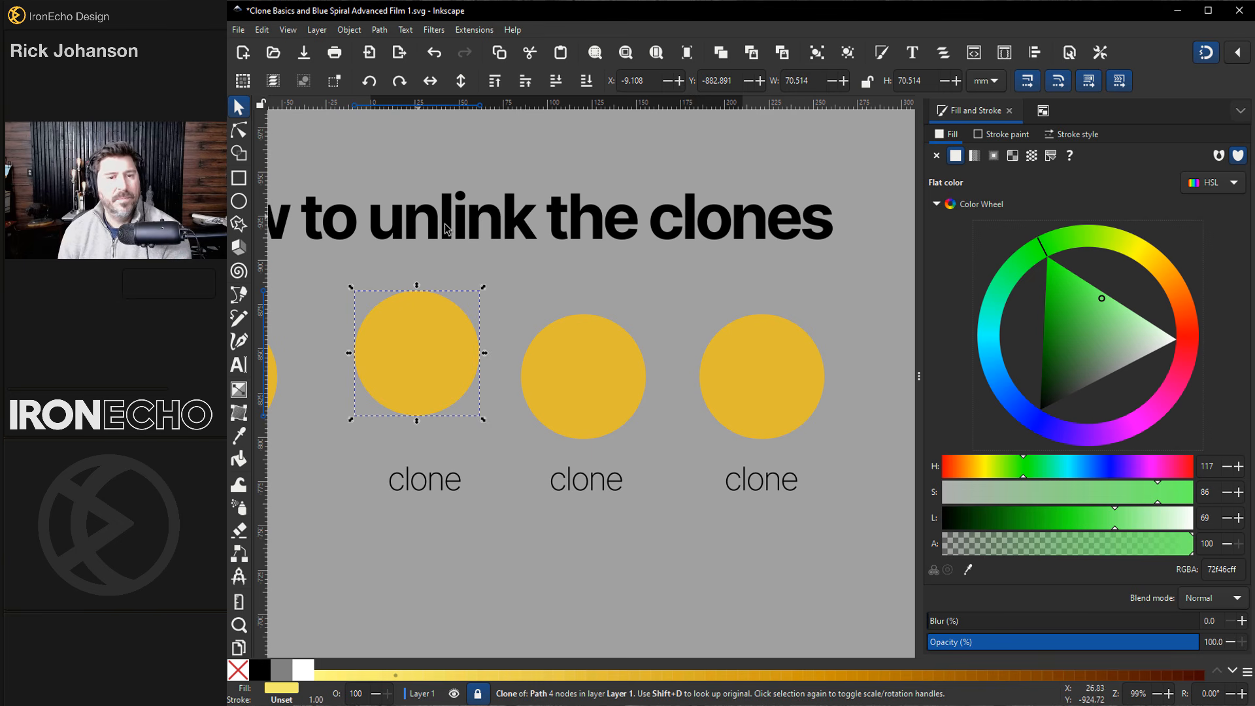
scroll(451, 449, down, 2)
scroll(436, 564, down, 4)
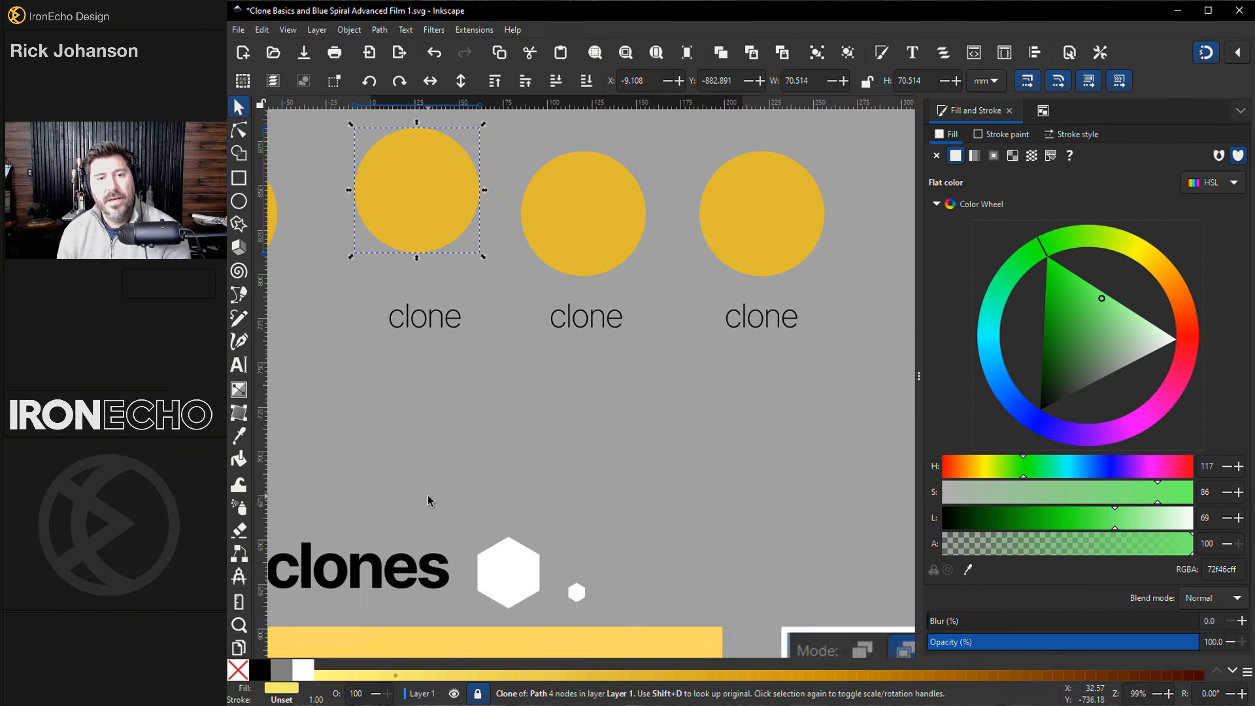
scroll(429, 498, up, 6)
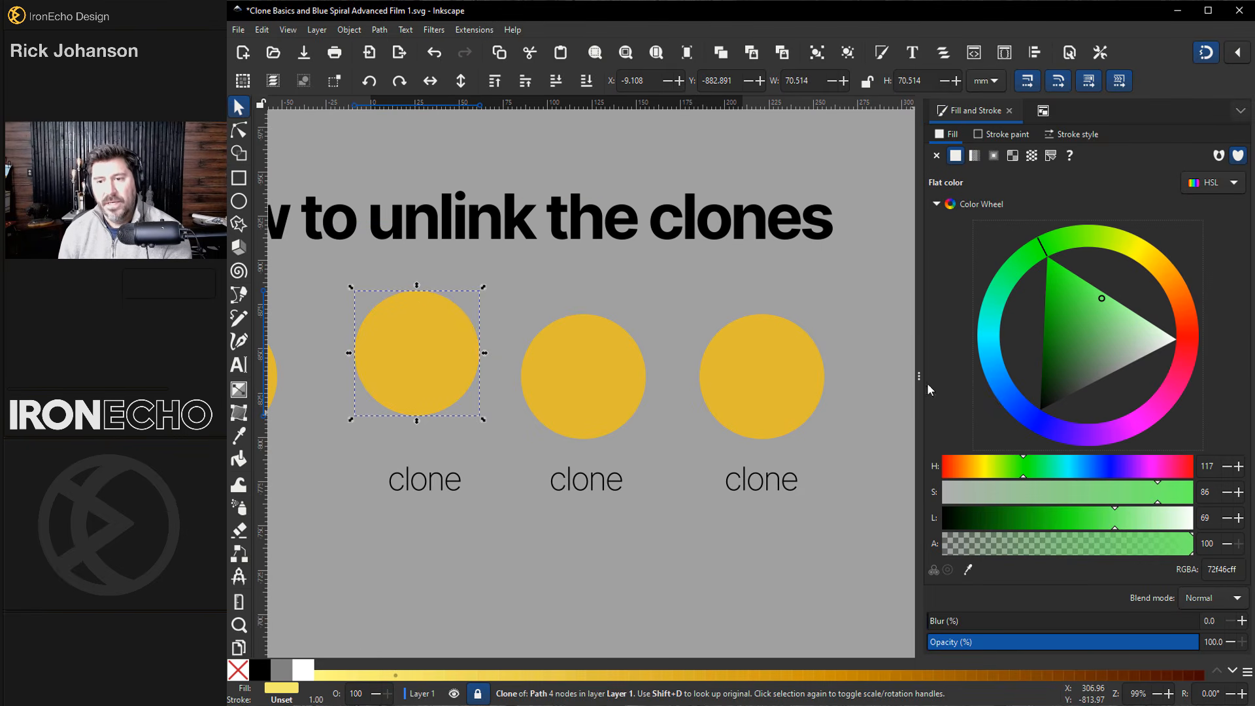
drag(928, 384, 1201, 391)
drag(620, 330, 571, 387)
click(578, 374)
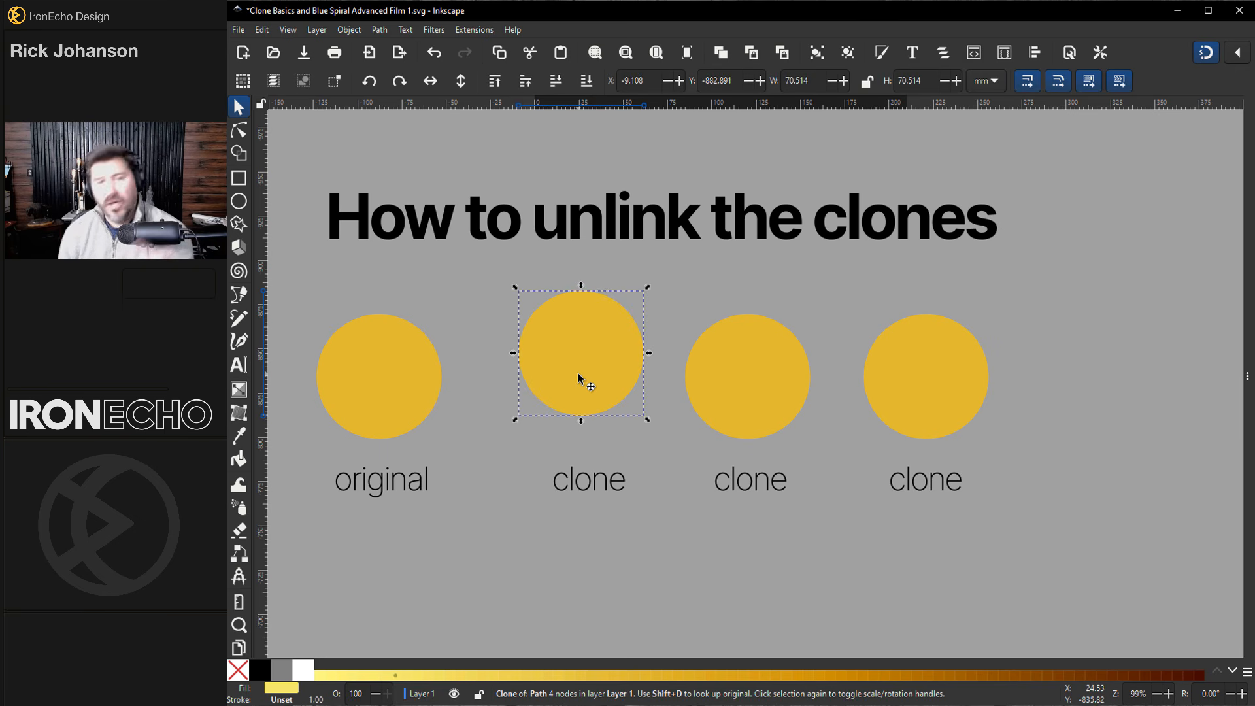
Step: Unlink the raised clone circle from its original
click(263, 31)
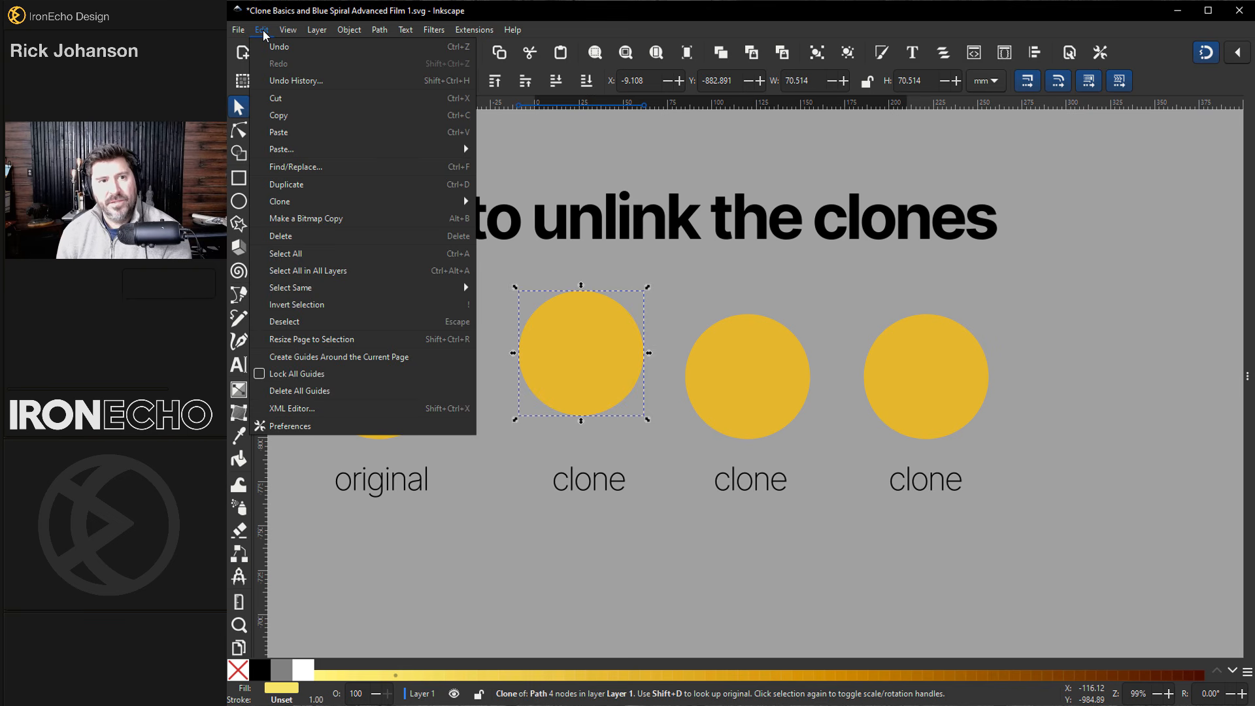
mouse_move(316, 200)
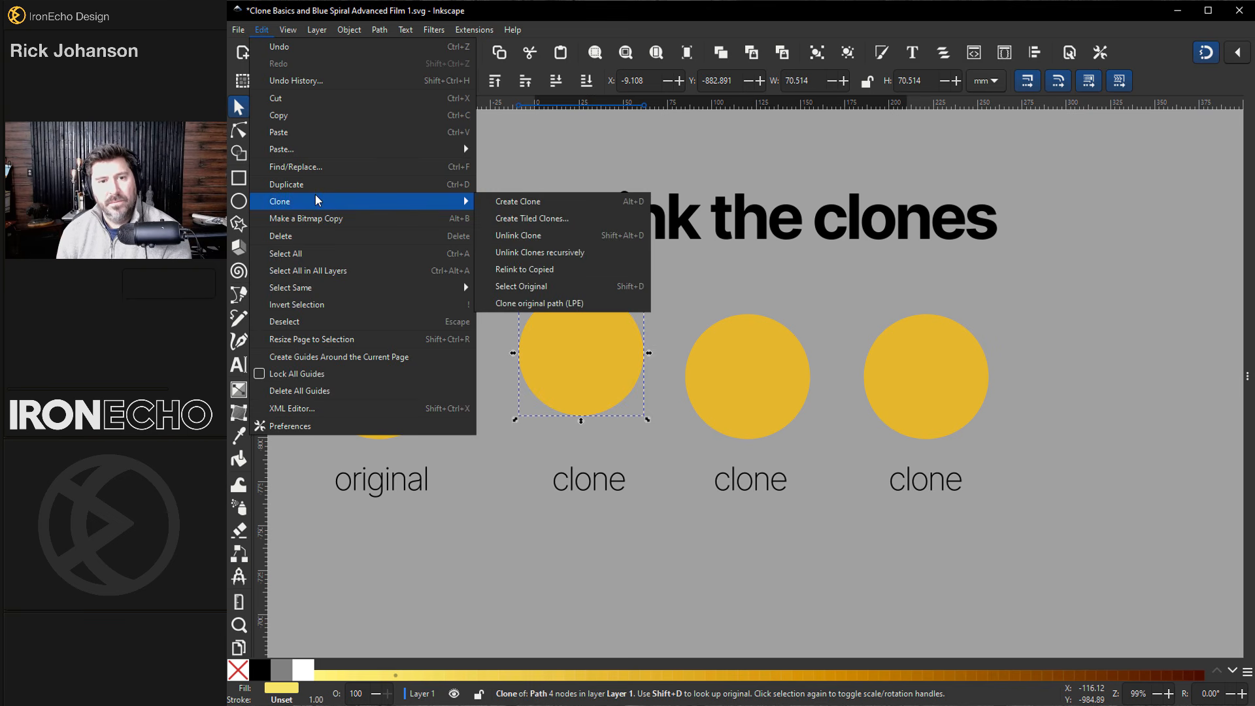
click(524, 236)
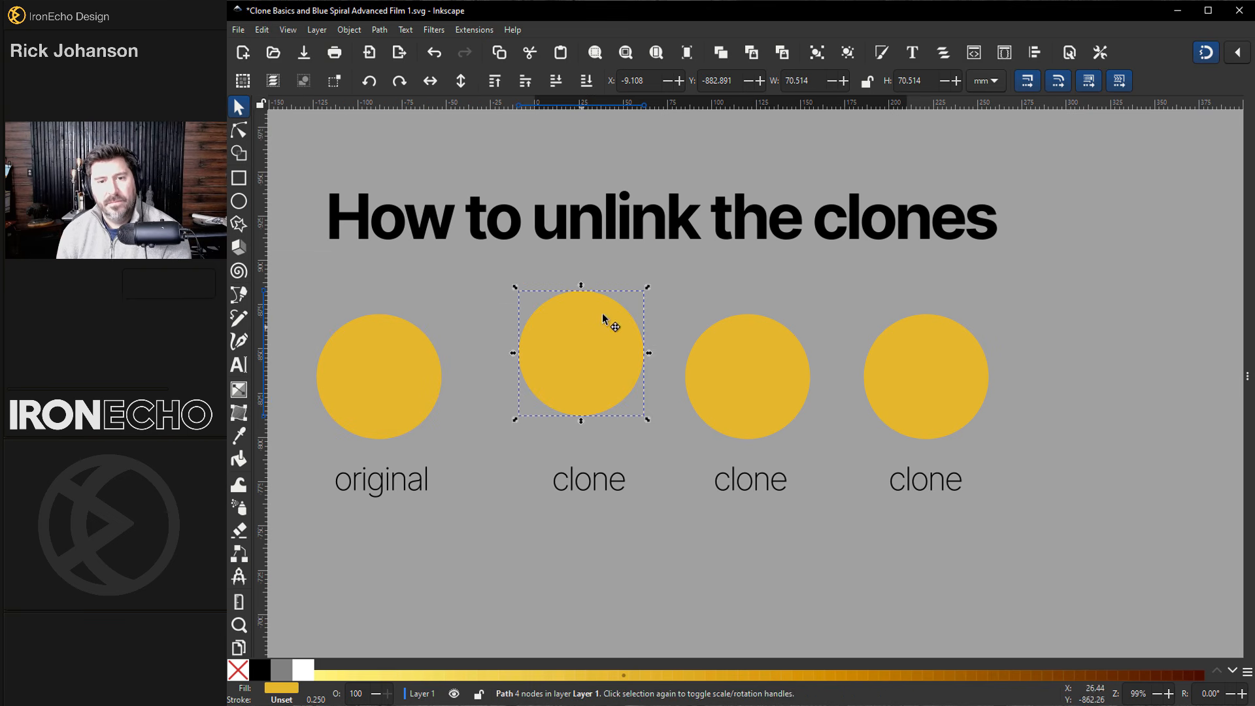
Step: Move the unlinked circle slightly down and fill it with pale yellow
mouse_move(602, 314)
mouse_down()
mouse_move(602, 333)
mouse_move(533, 346)
mouse_up()
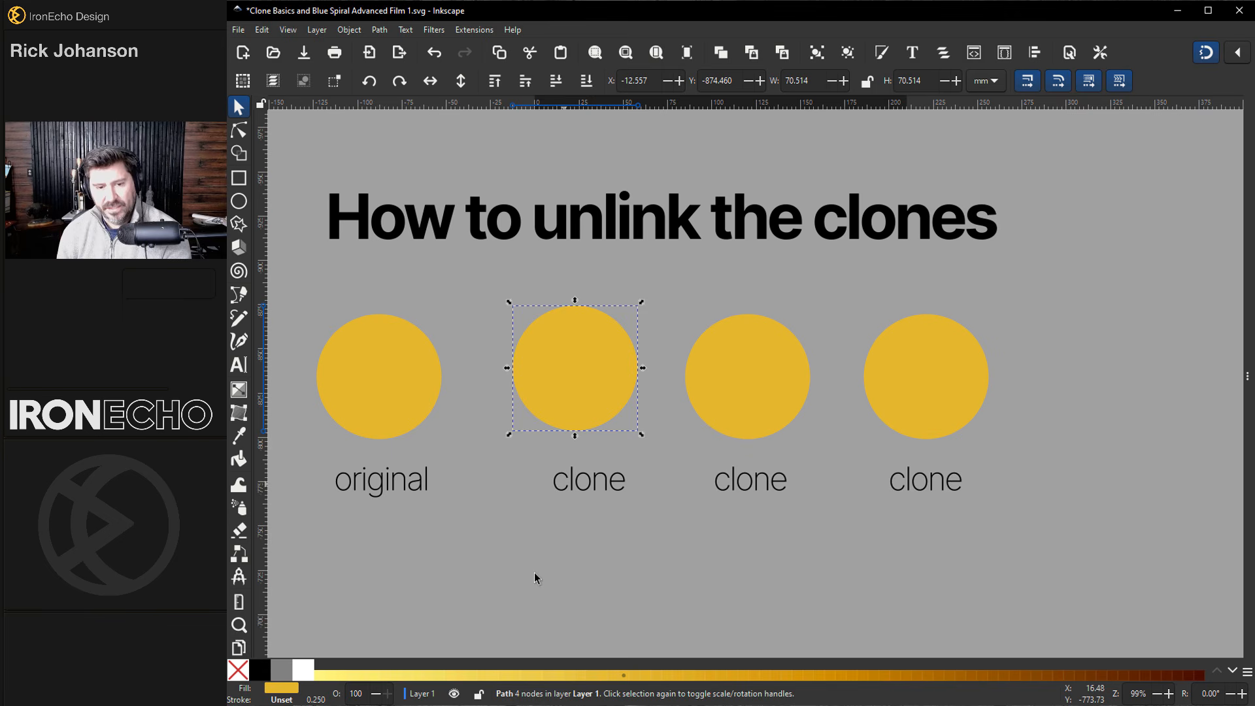
click(354, 668)
scroll(485, 445, down, 5)
scroll(477, 418, up, 4)
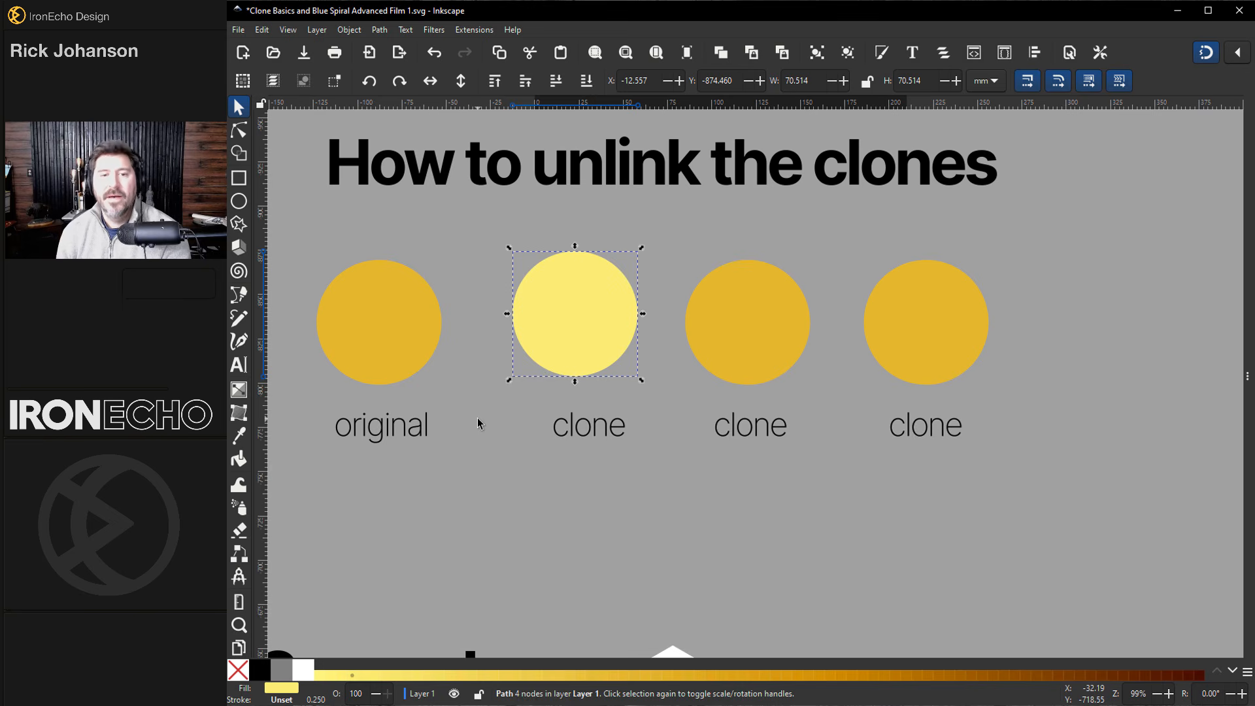
Step: Fill the original circle with dark orange-brown and shift the pale yellow unlinked circle slightly upward
scroll(478, 418, up, 2)
click(392, 394)
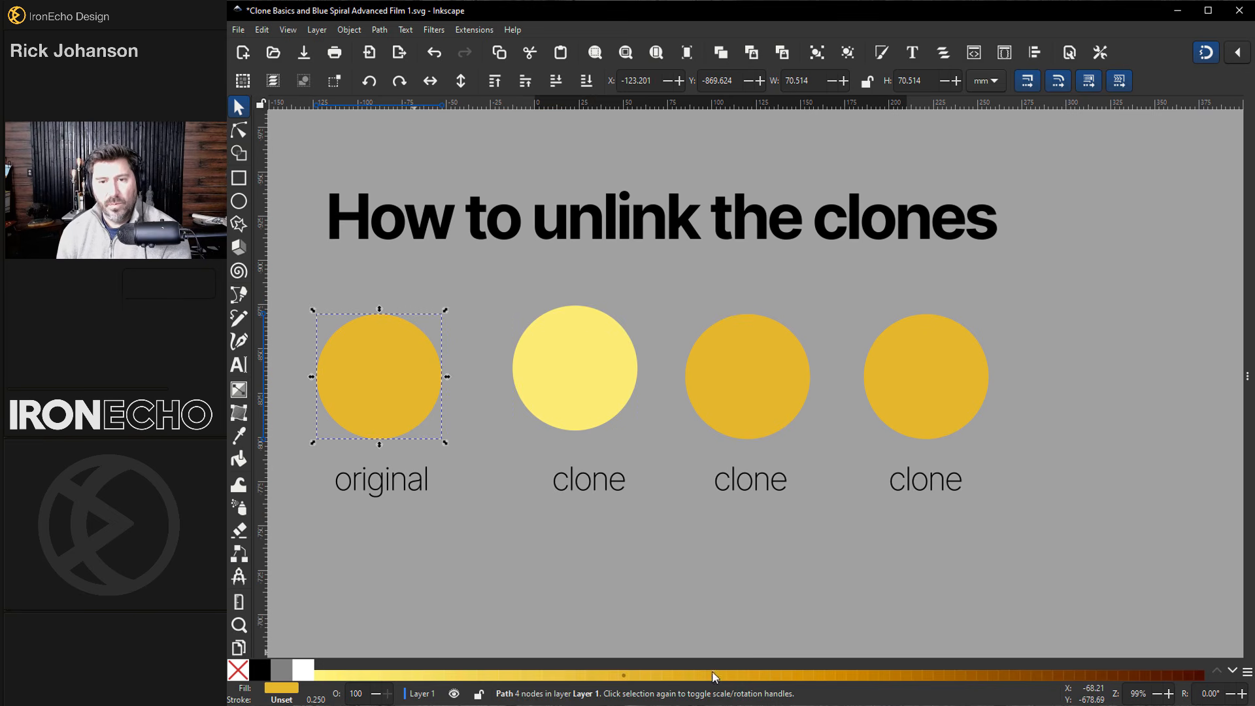
click(810, 674)
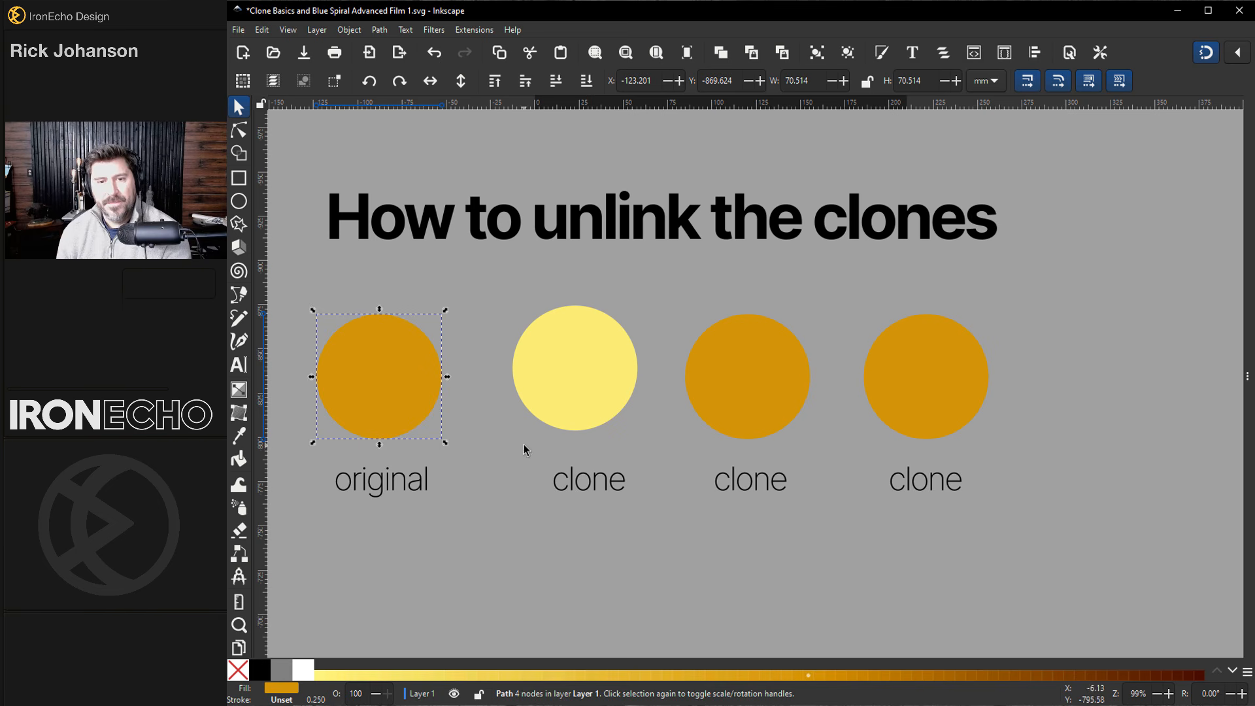
click(915, 675)
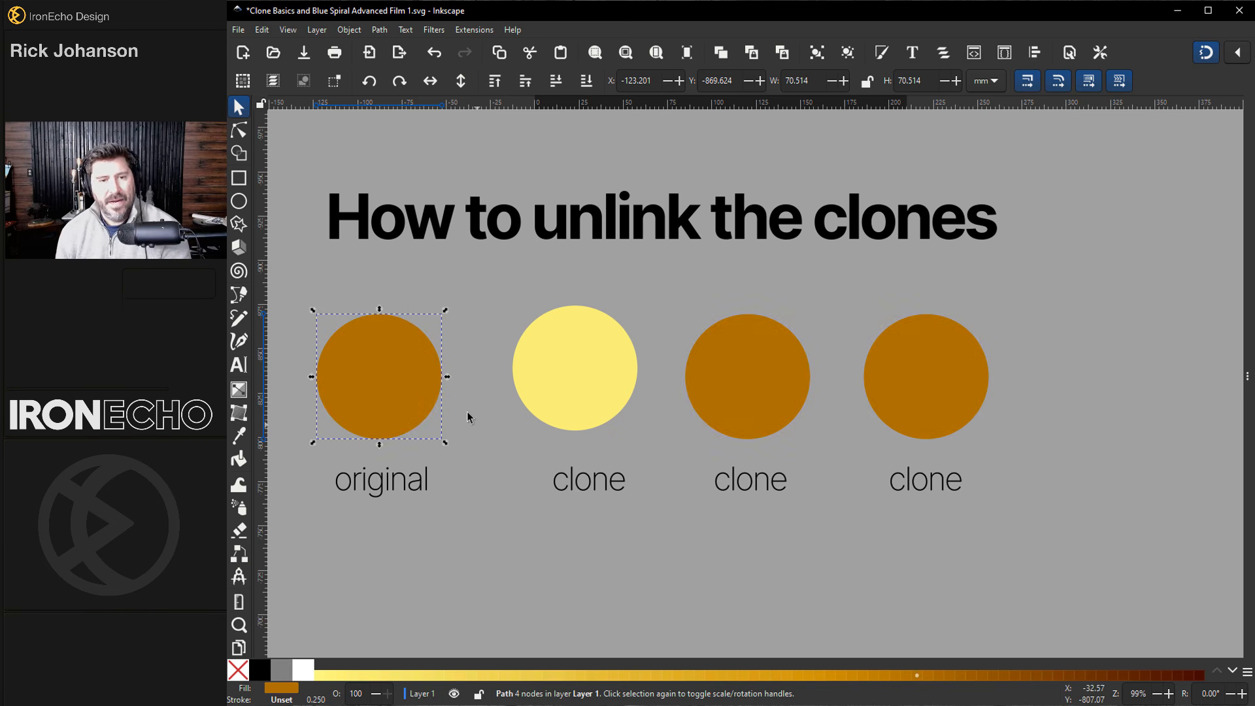
drag(549, 381, 537, 334)
Step: Spray clones of the small white hexagon in a winding trail across the yellow rectangle under "Spray clones"
scroll(544, 398, down, 10)
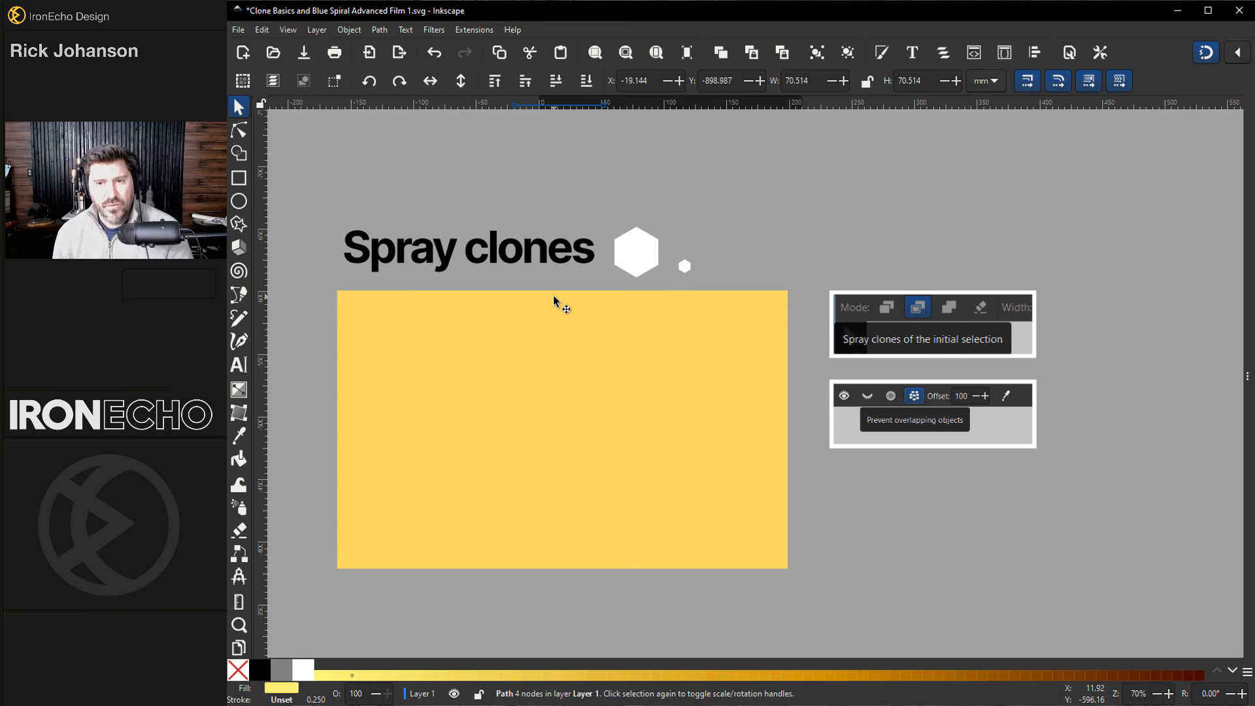
click(686, 269)
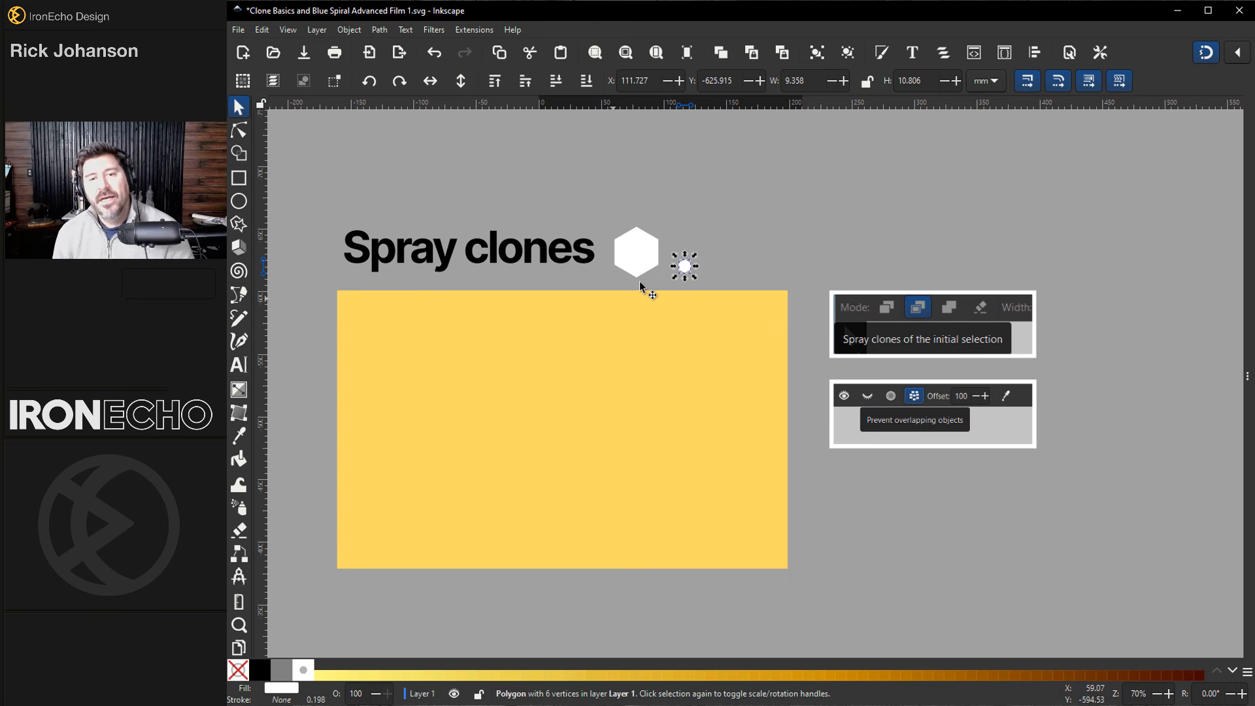
click(640, 251)
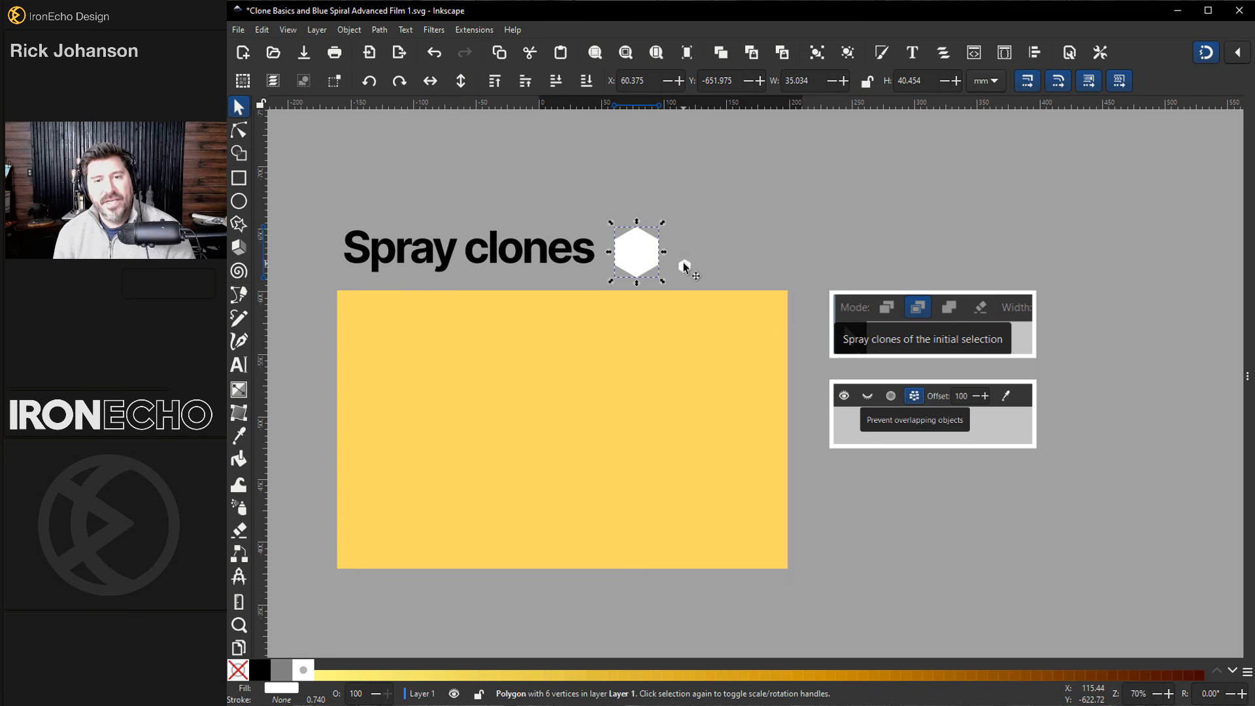
click(685, 268)
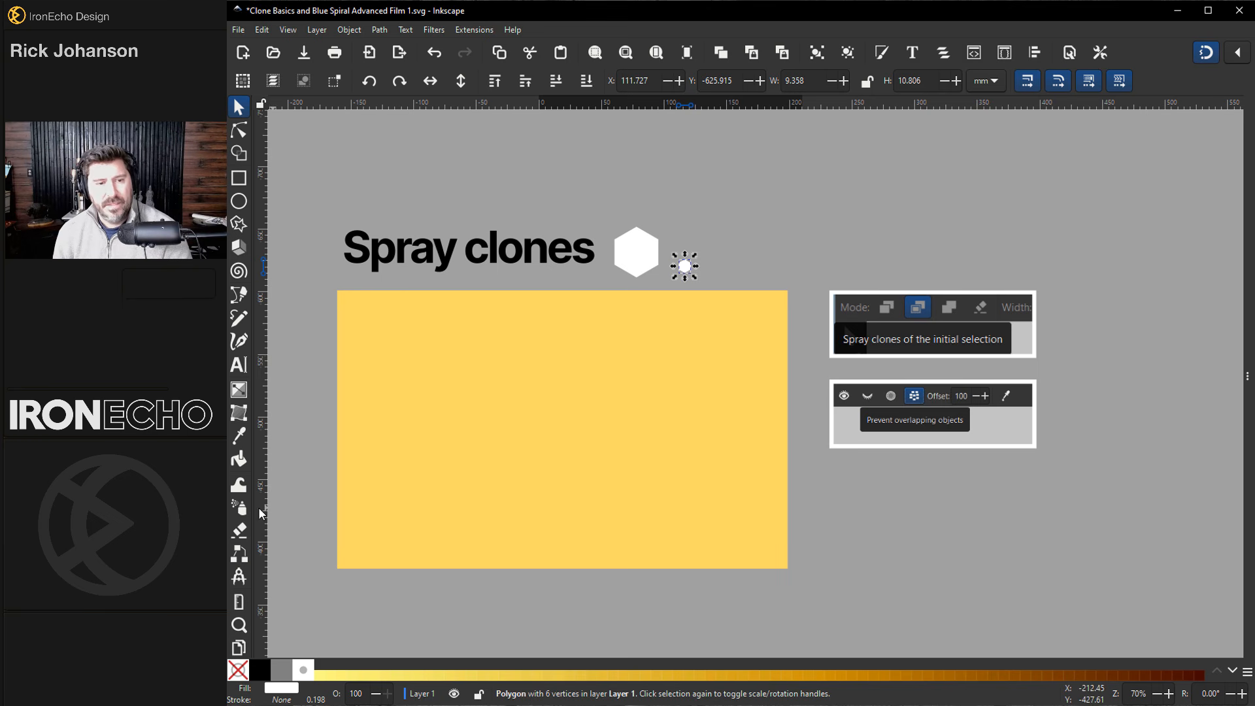
click(239, 508)
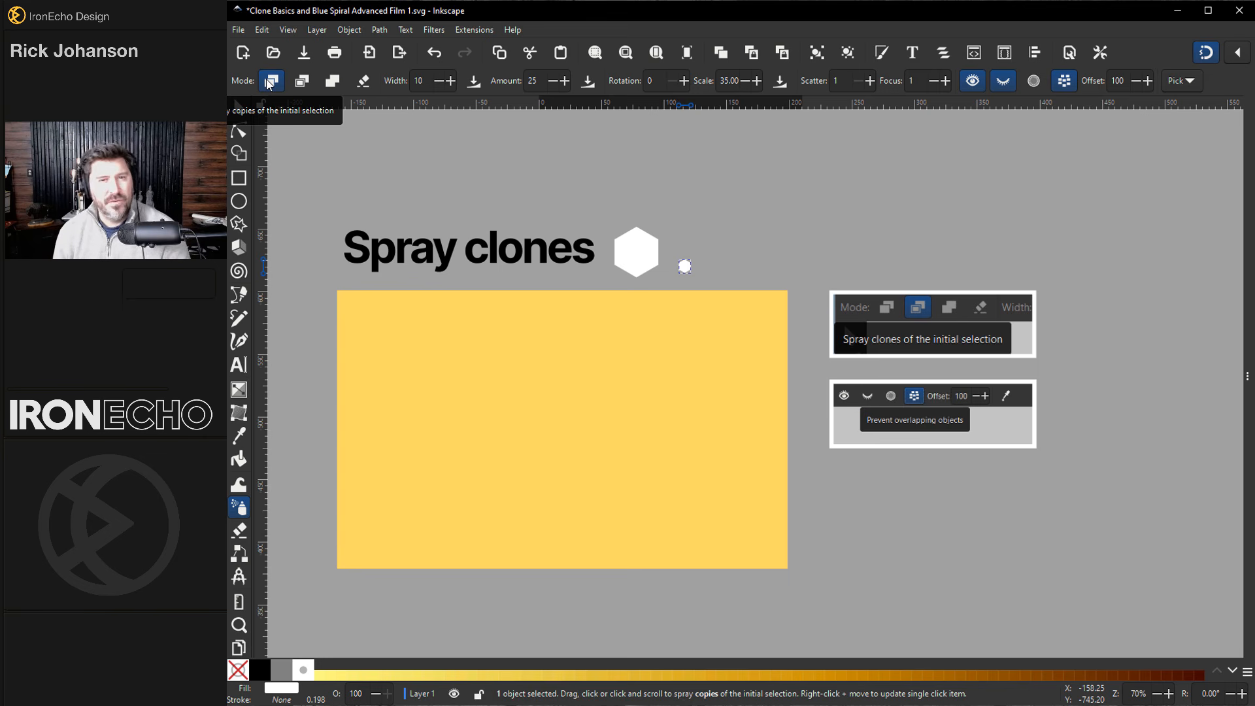
click(301, 81)
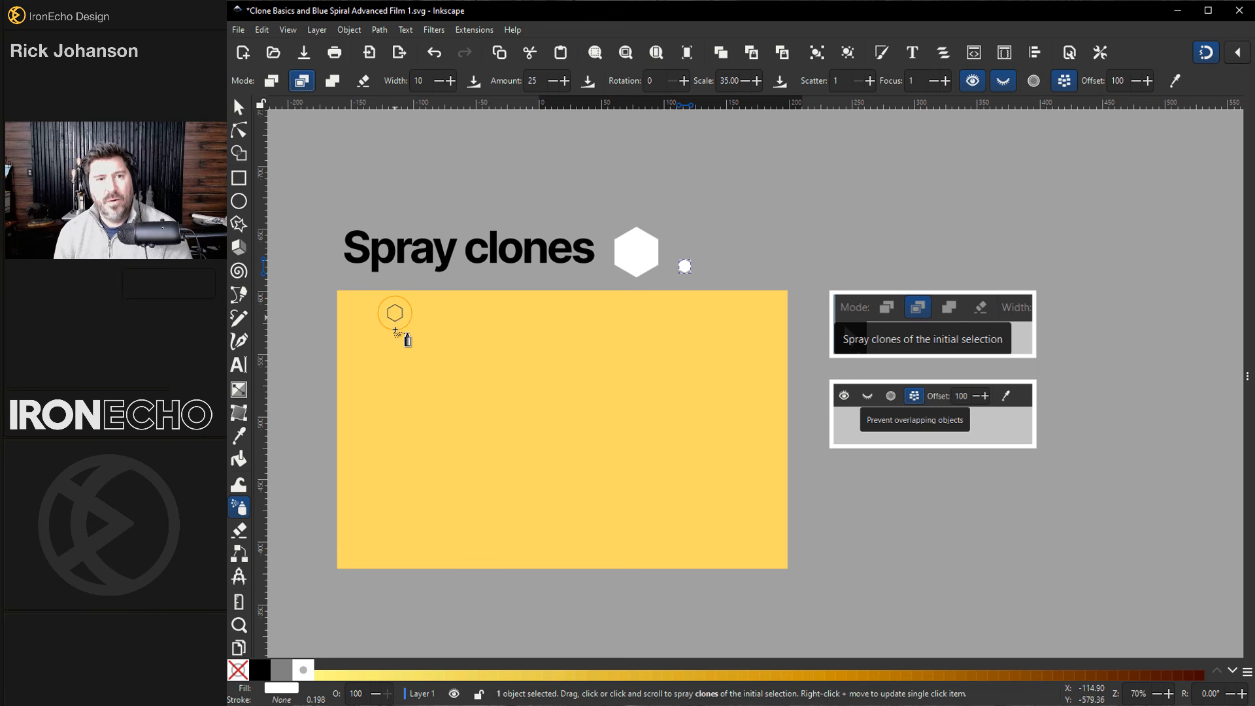
mouse_move(397, 353)
mouse_down()
mouse_move(609, 445)
mouse_move(647, 368)
mouse_move(513, 465)
mouse_move(409, 482)
mouse_move(373, 411)
mouse_move(504, 498)
mouse_move(719, 536)
mouse_up()
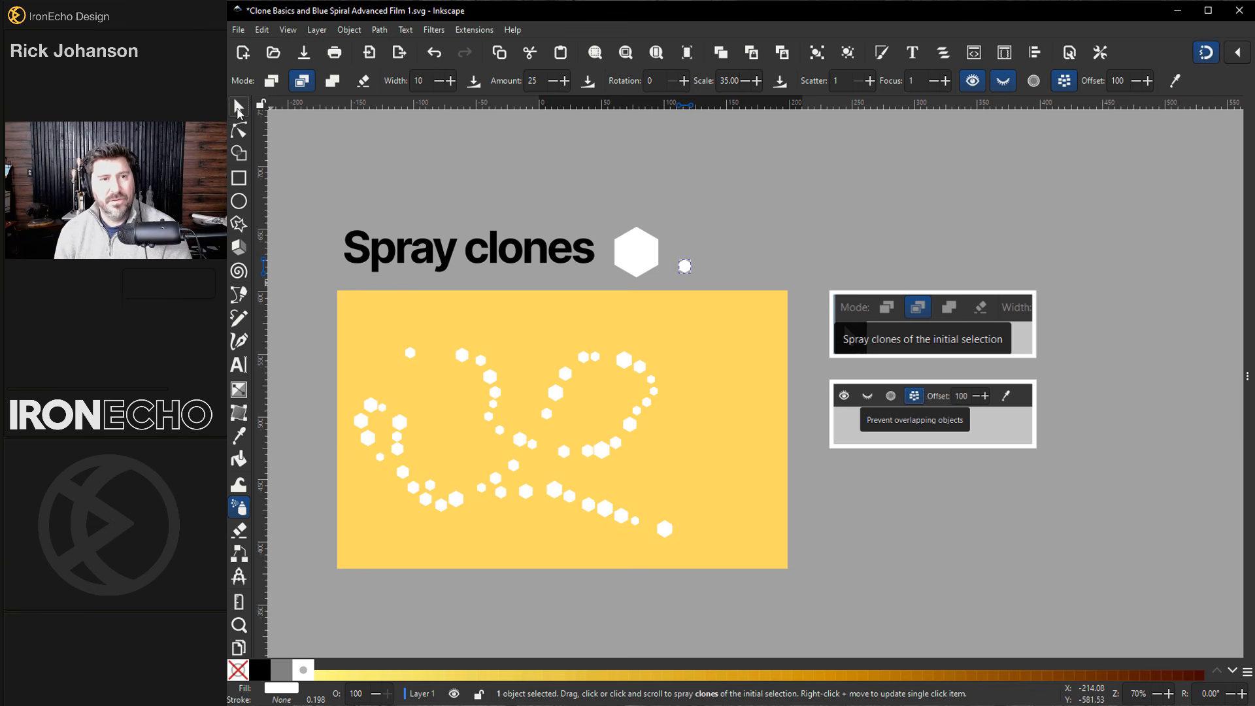
Step: Fill the original small hexagon beside the "Spray clones" heading with black
click(239, 108)
scroll(751, 588, up, 2)
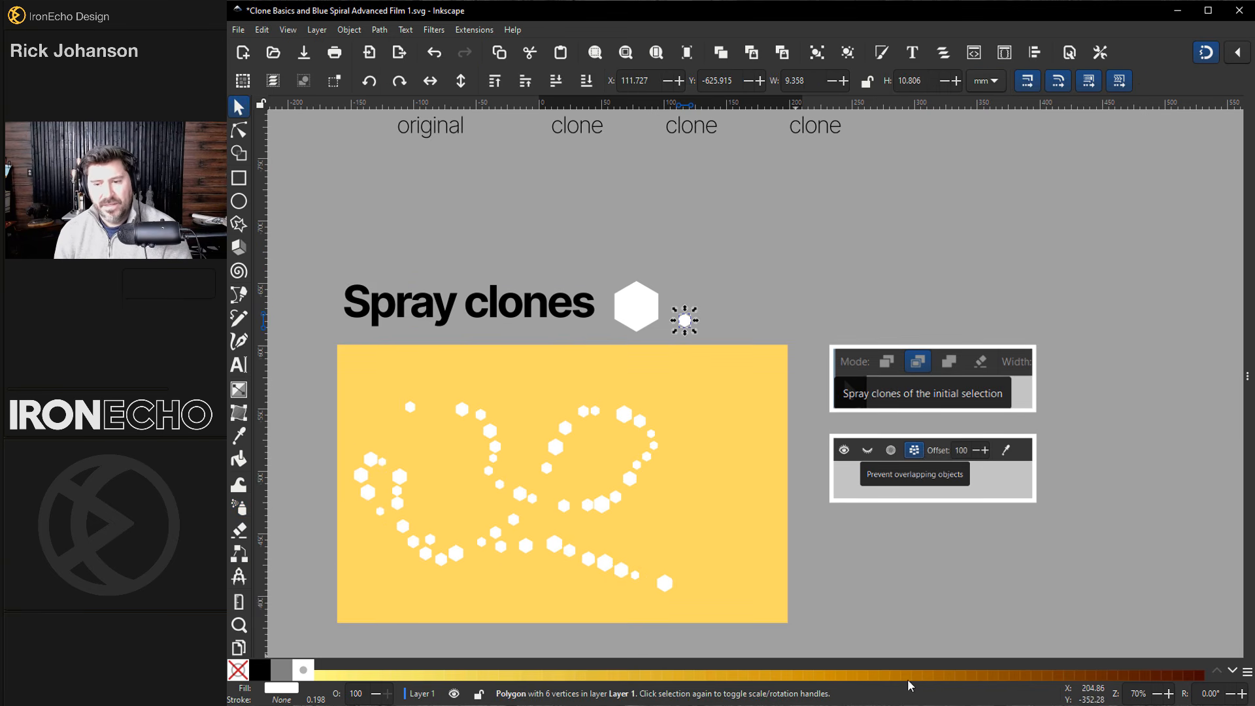
click(261, 671)
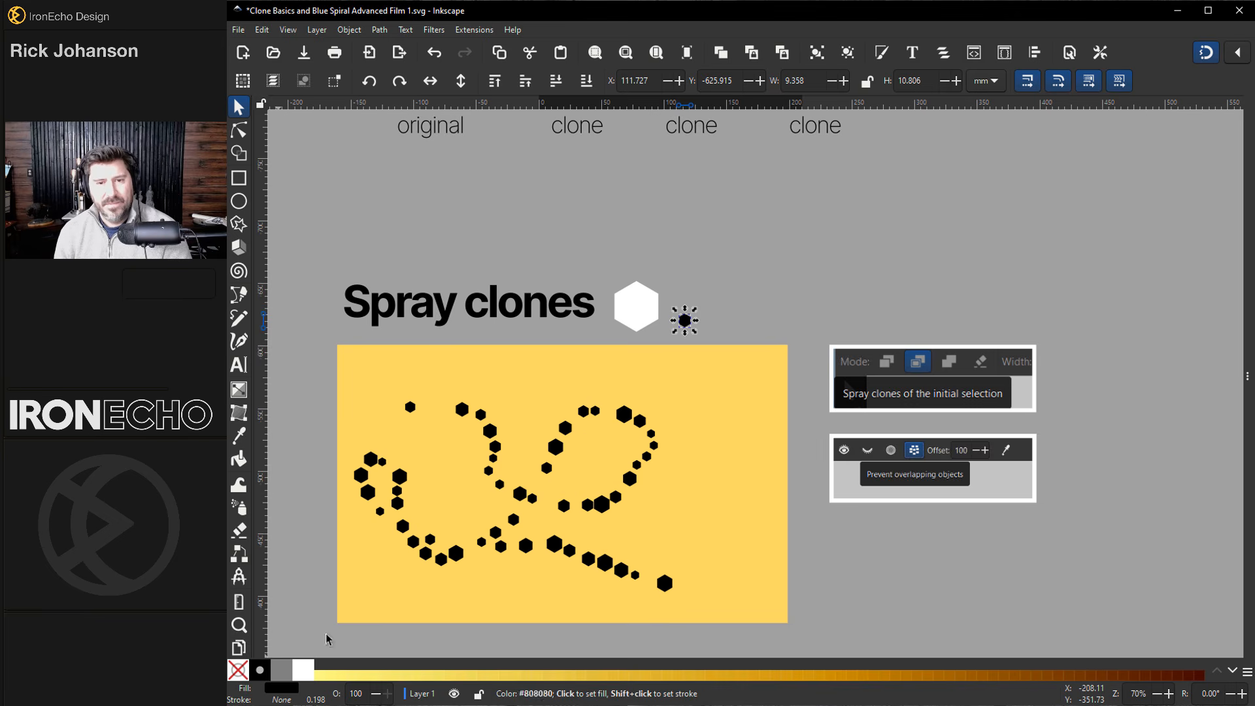
Step: Fill the original small hexagon with white and activate the Spray tool with that hexagon selected
click(304, 670)
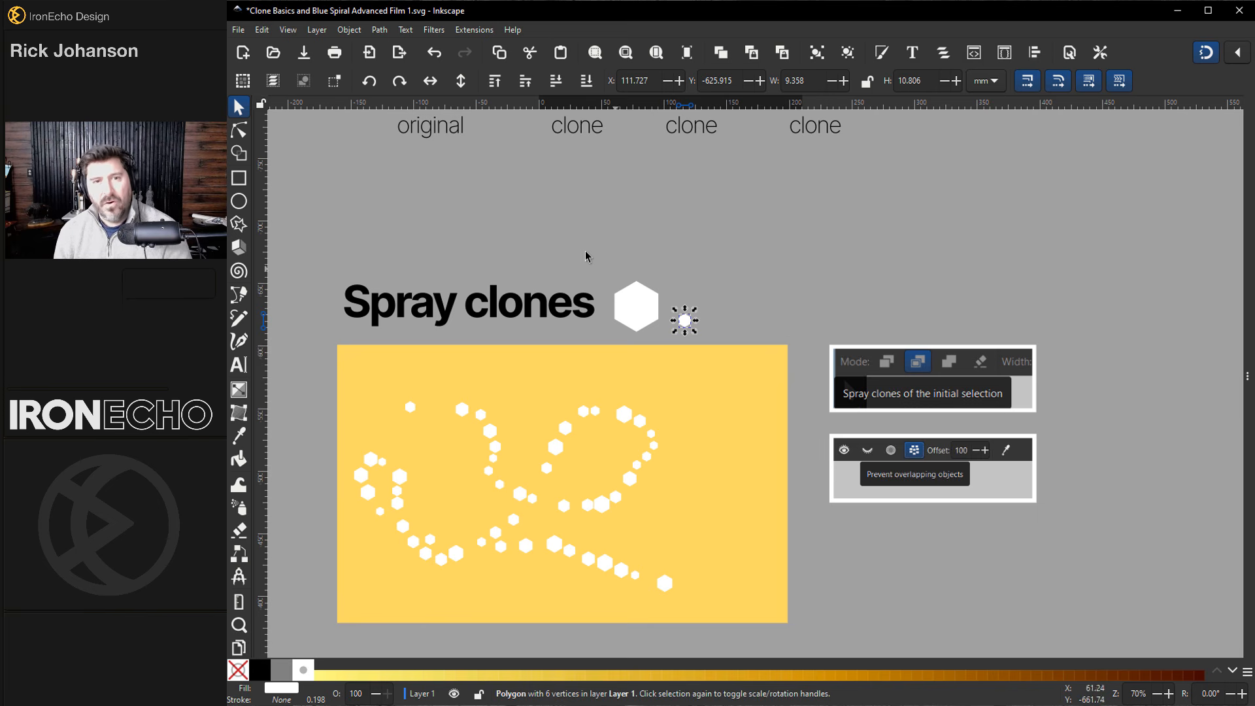
click(683, 319)
click(240, 511)
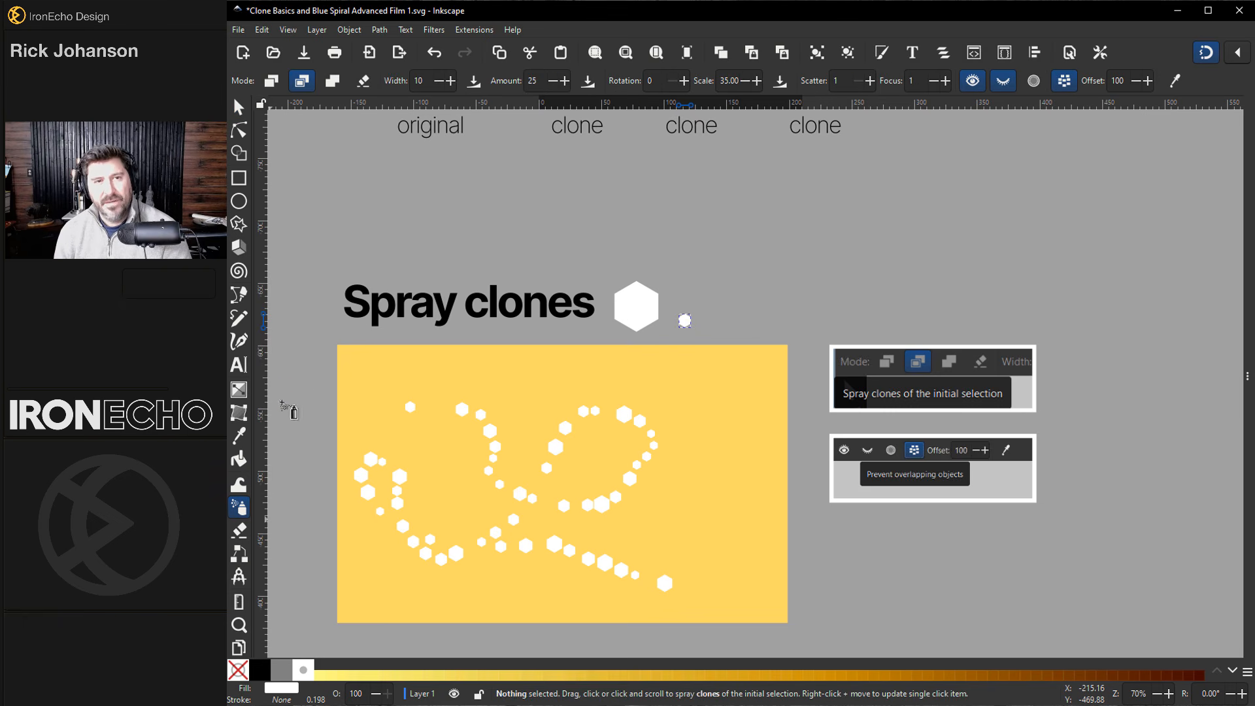
scroll(342, 350, up, 2)
scroll(356, 353, down, 2)
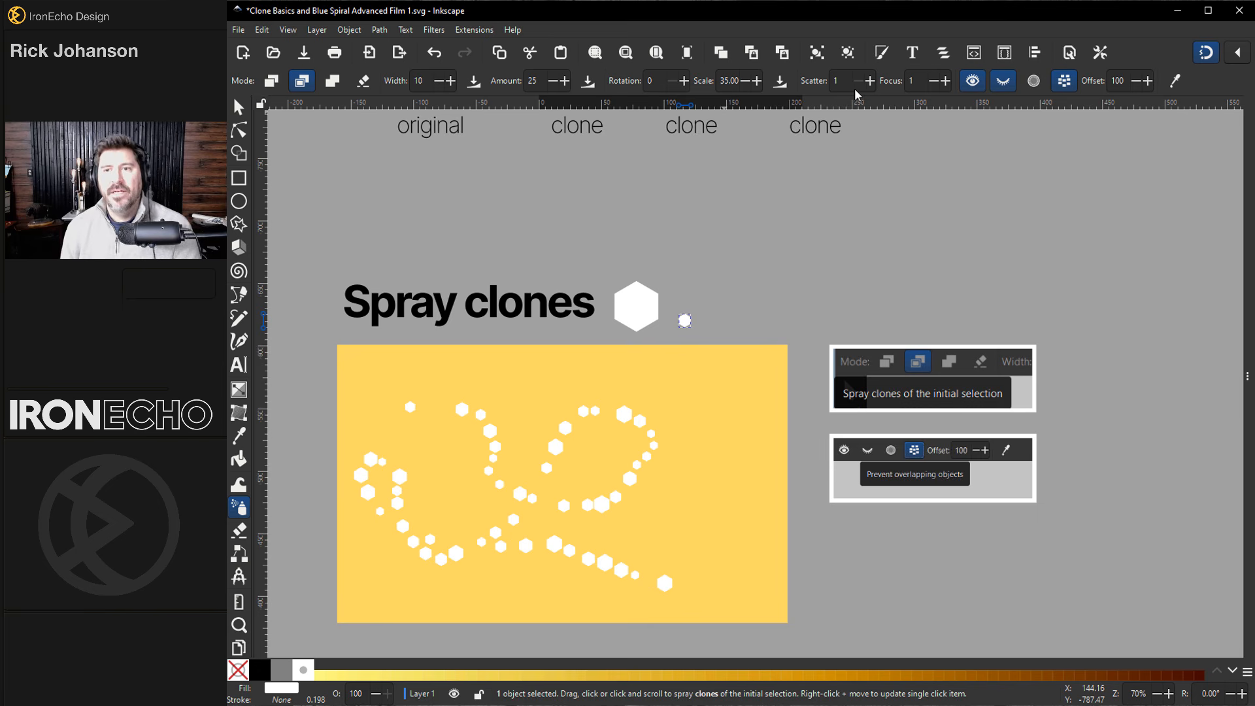
Step: Turn off preventing overlapping objects and spray clones of the small hexagon near the yellow rectangle's upper-right corner
scroll(918, 529, up, 2)
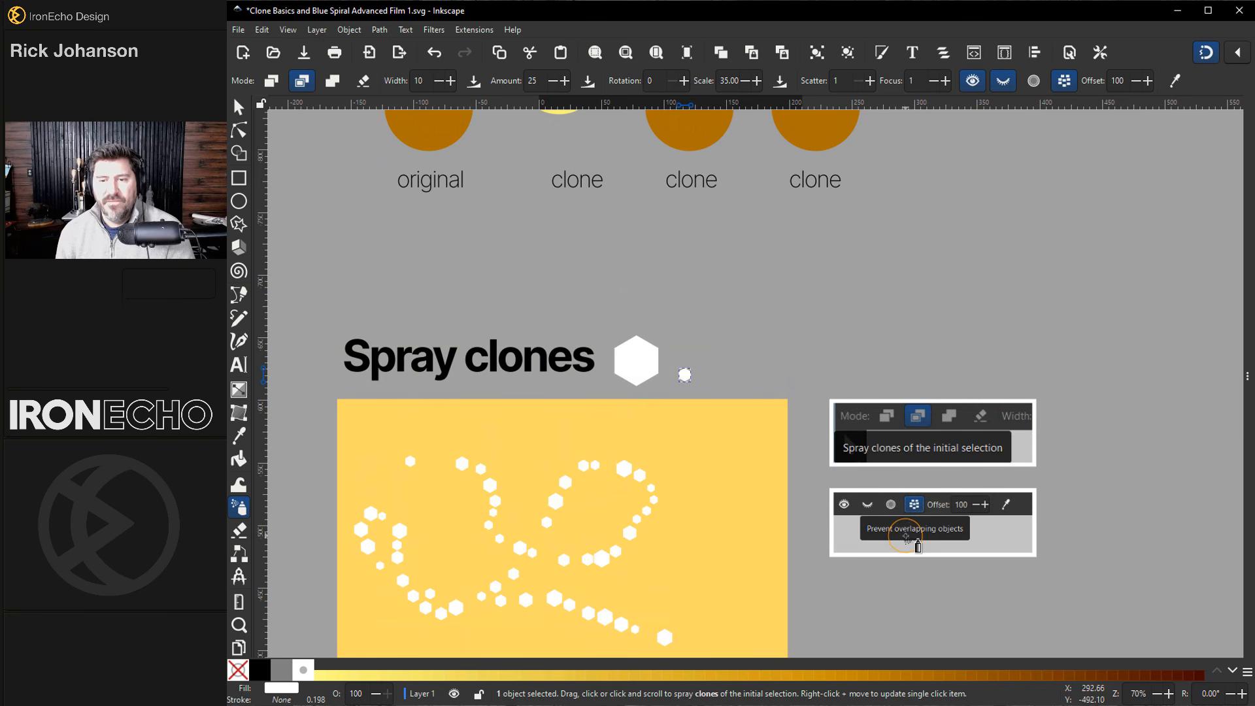
click(1070, 84)
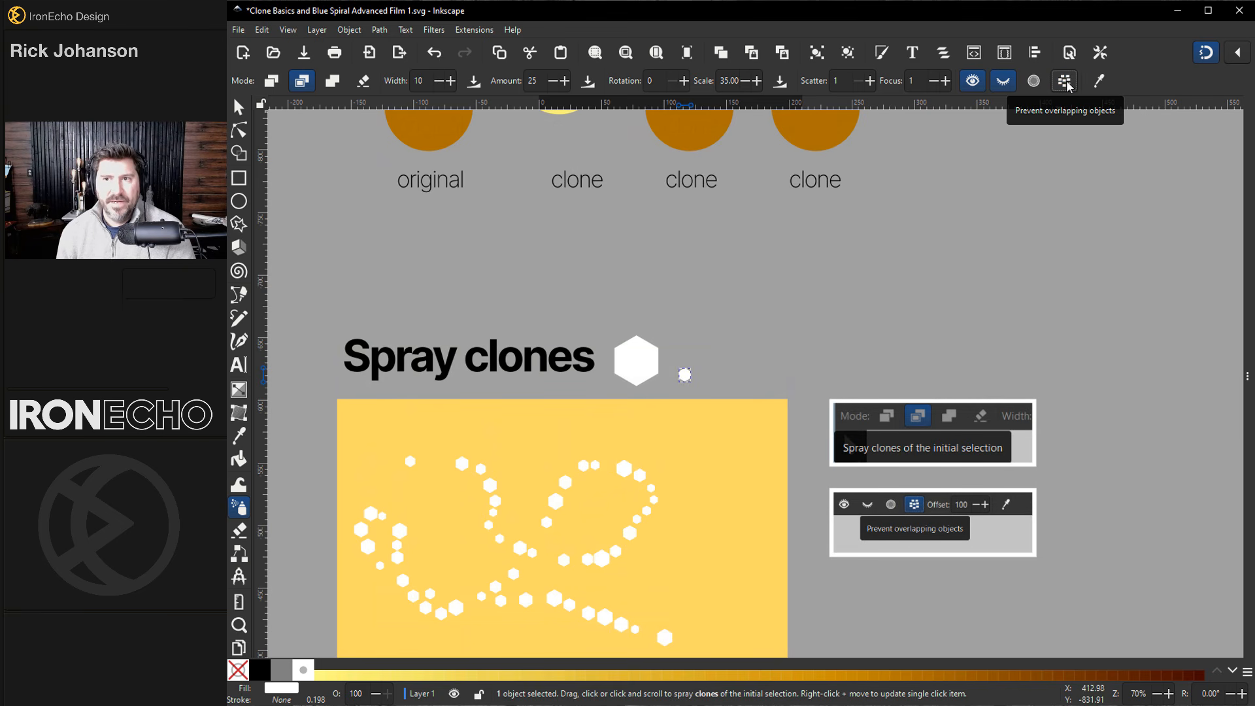
click(1069, 86)
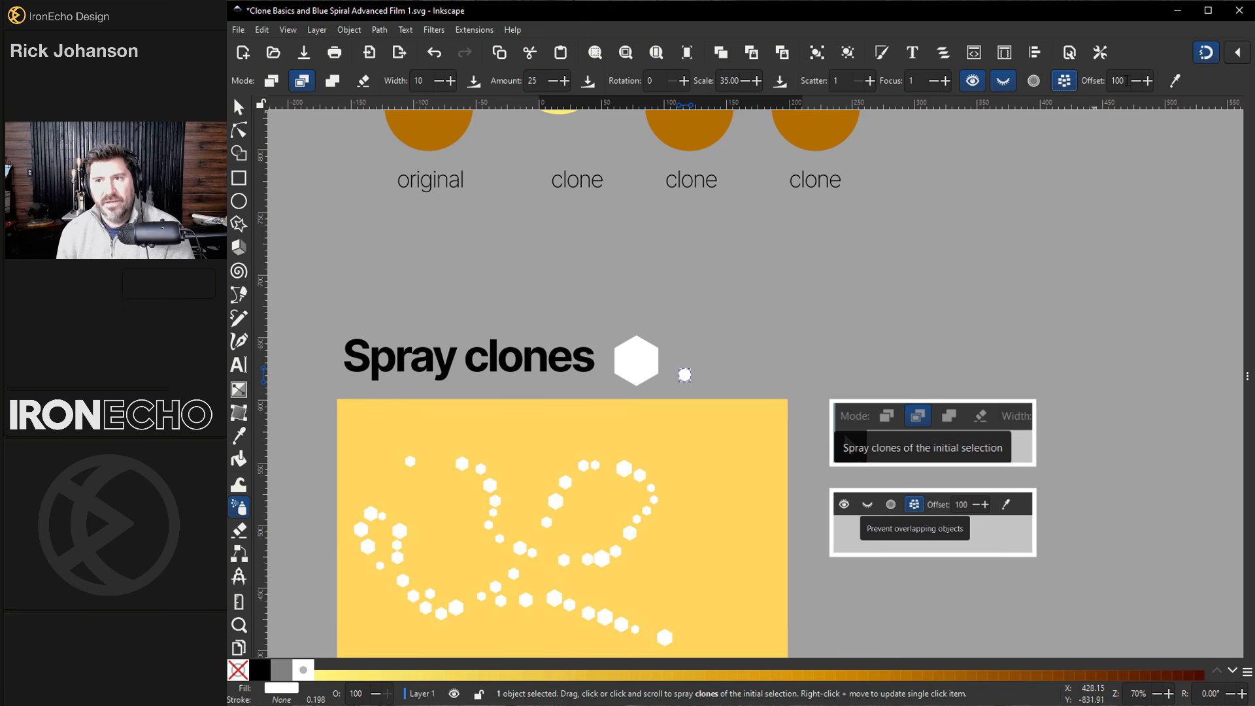
click(1068, 82)
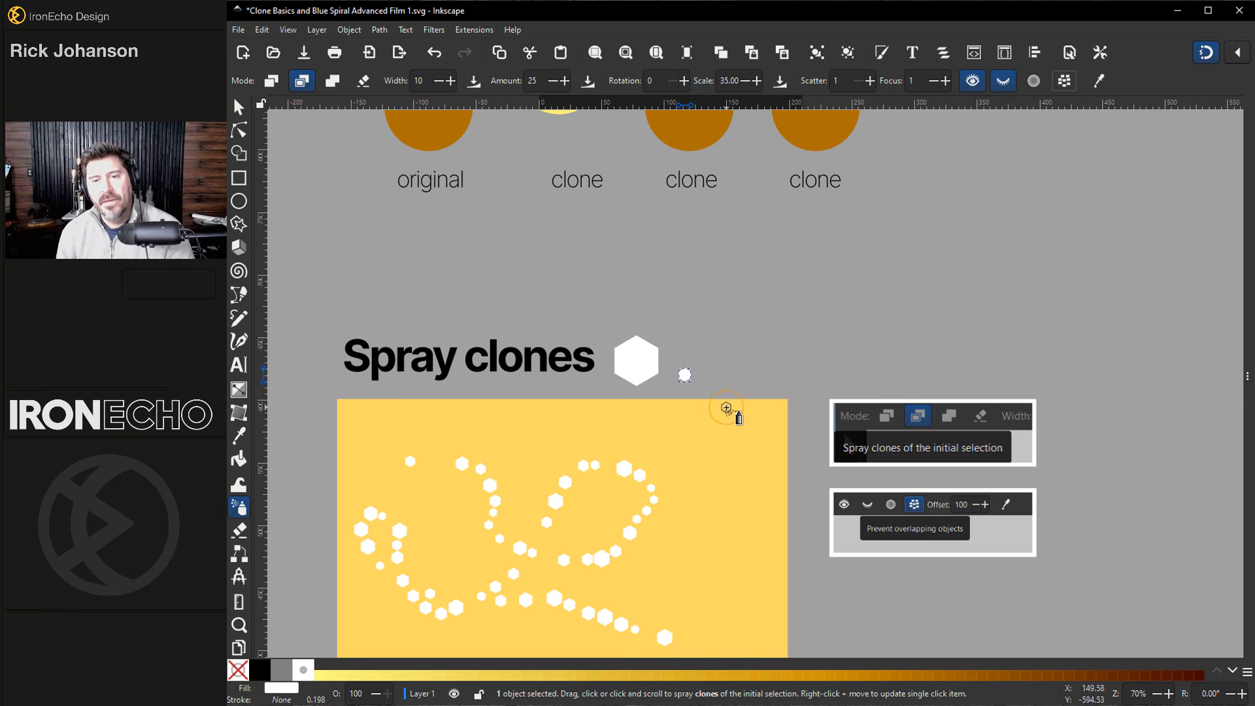
scroll(702, 425, up, 2)
scroll(712, 437, down, 4)
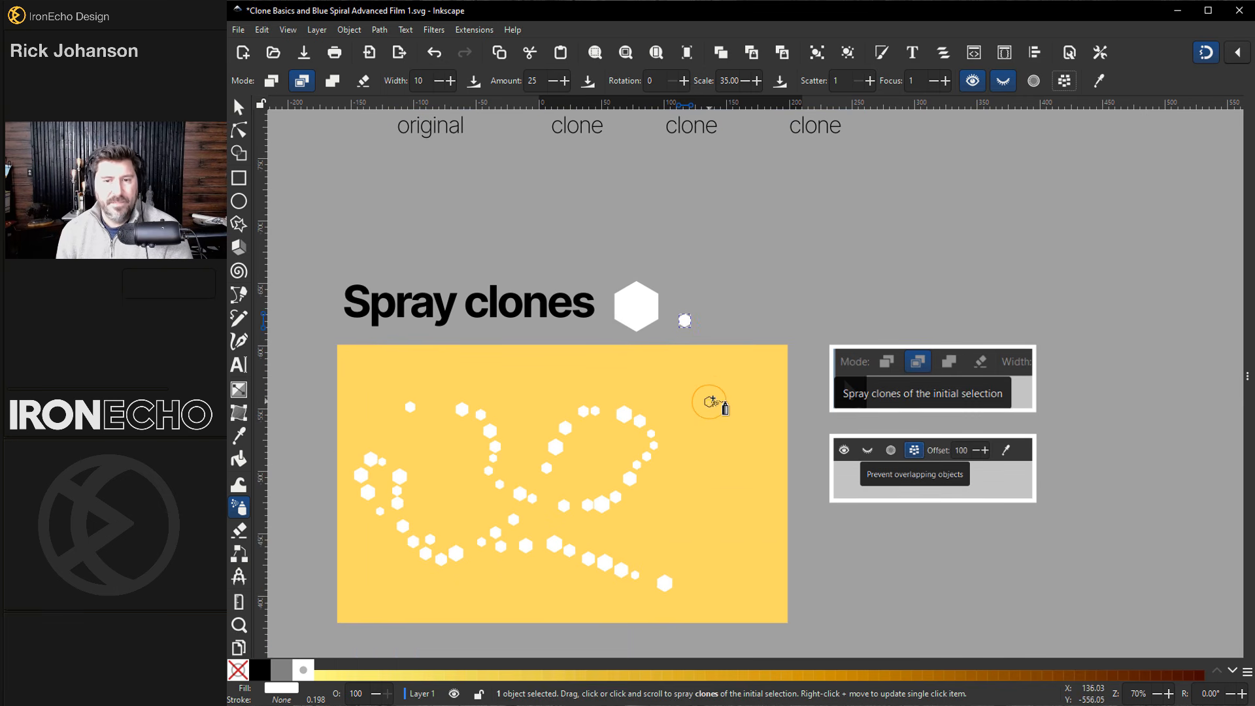
mouse_move(720, 387)
mouse_down()
mouse_move(722, 452)
mouse_move(735, 440)
mouse_move(701, 470)
mouse_move(688, 434)
mouse_move(740, 417)
mouse_move(654, 383)
mouse_up()
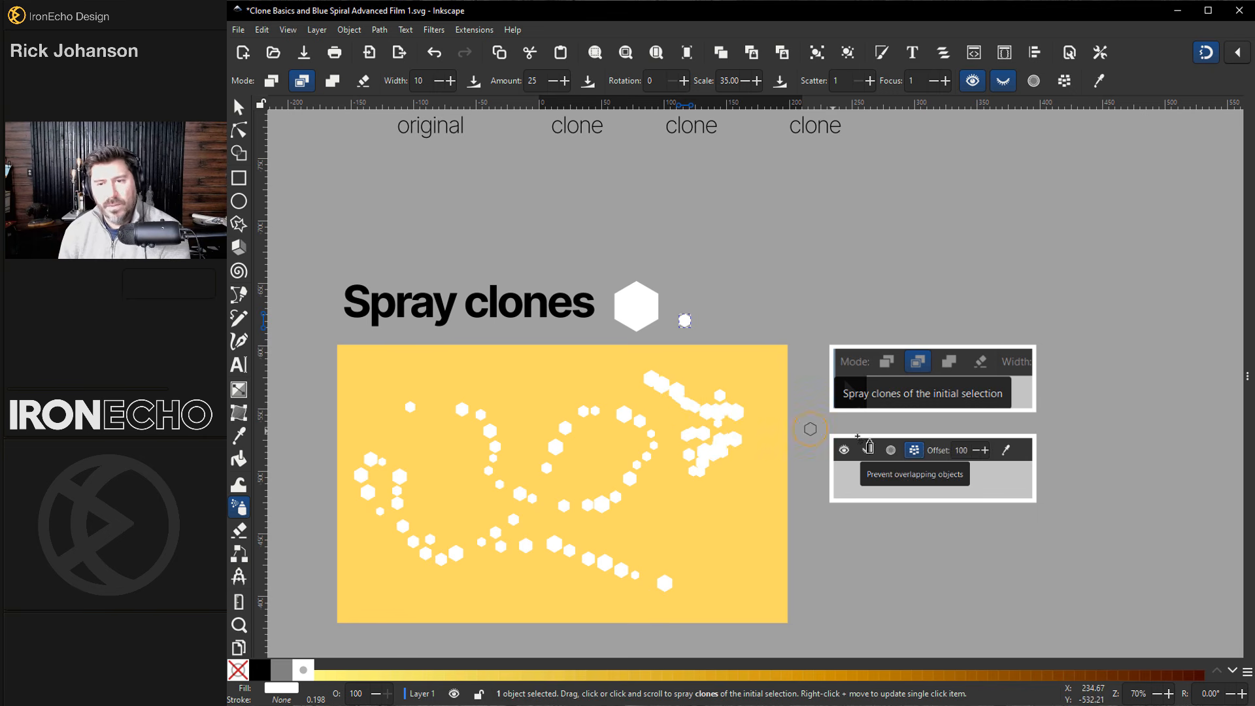
Step: Select the large circle outline on the white page below the yellow rectangle
scroll(602, 387, down, 5)
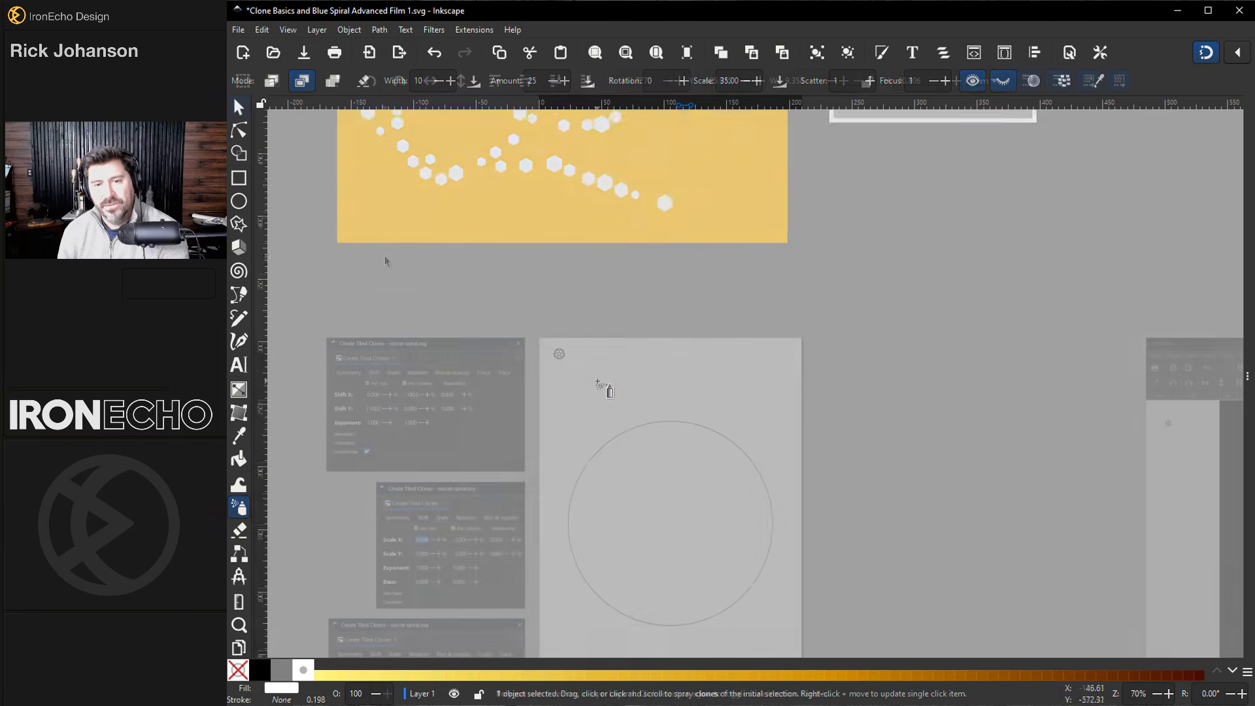
scroll(385, 260, down, 2)
scroll(385, 260, down, 4)
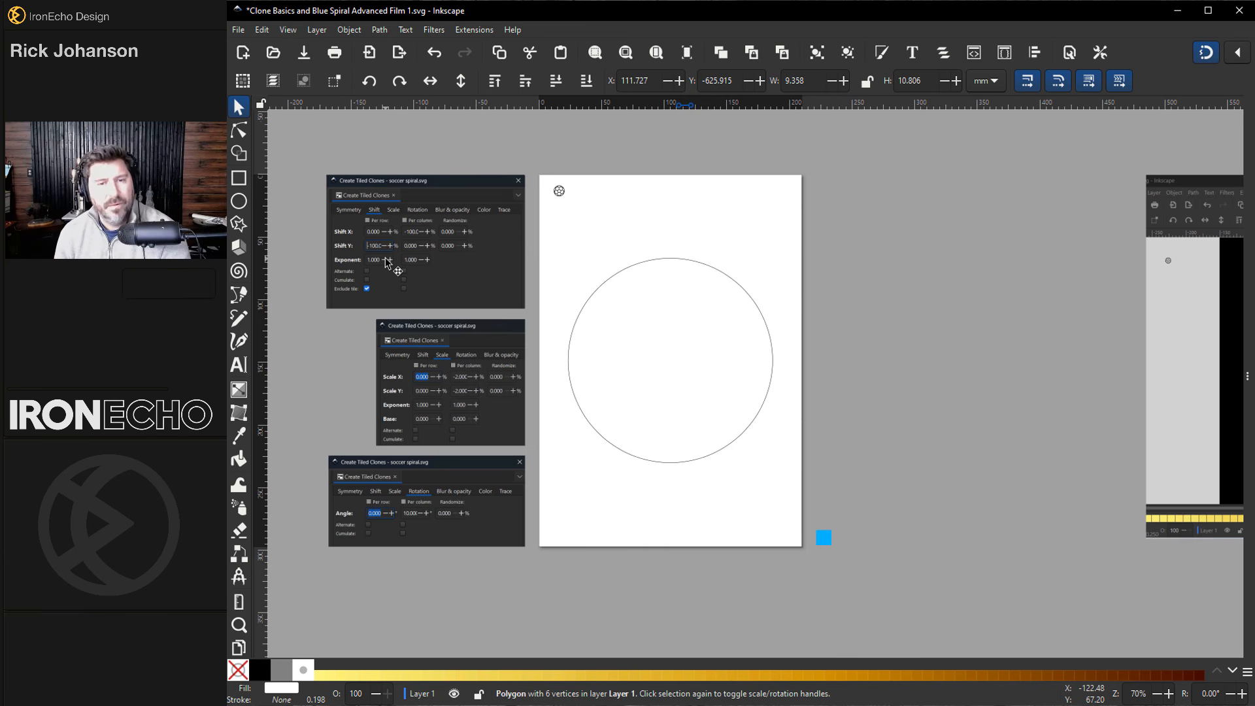
click(591, 295)
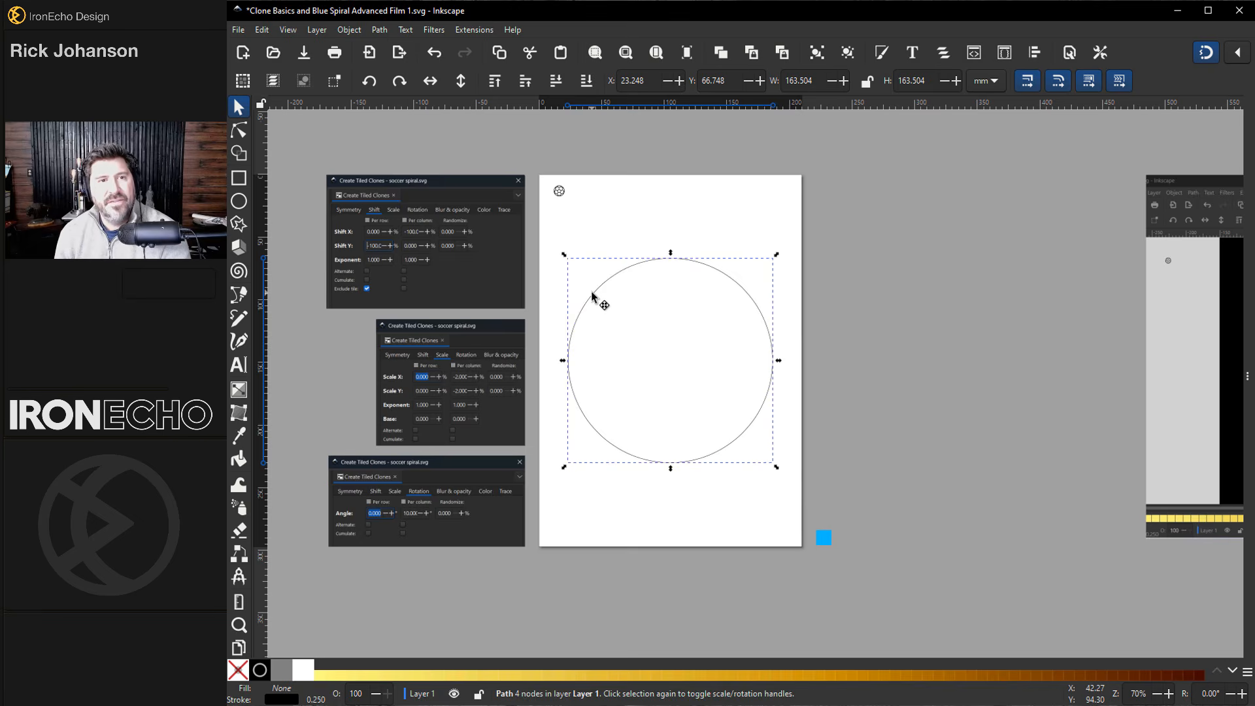
click(381, 30)
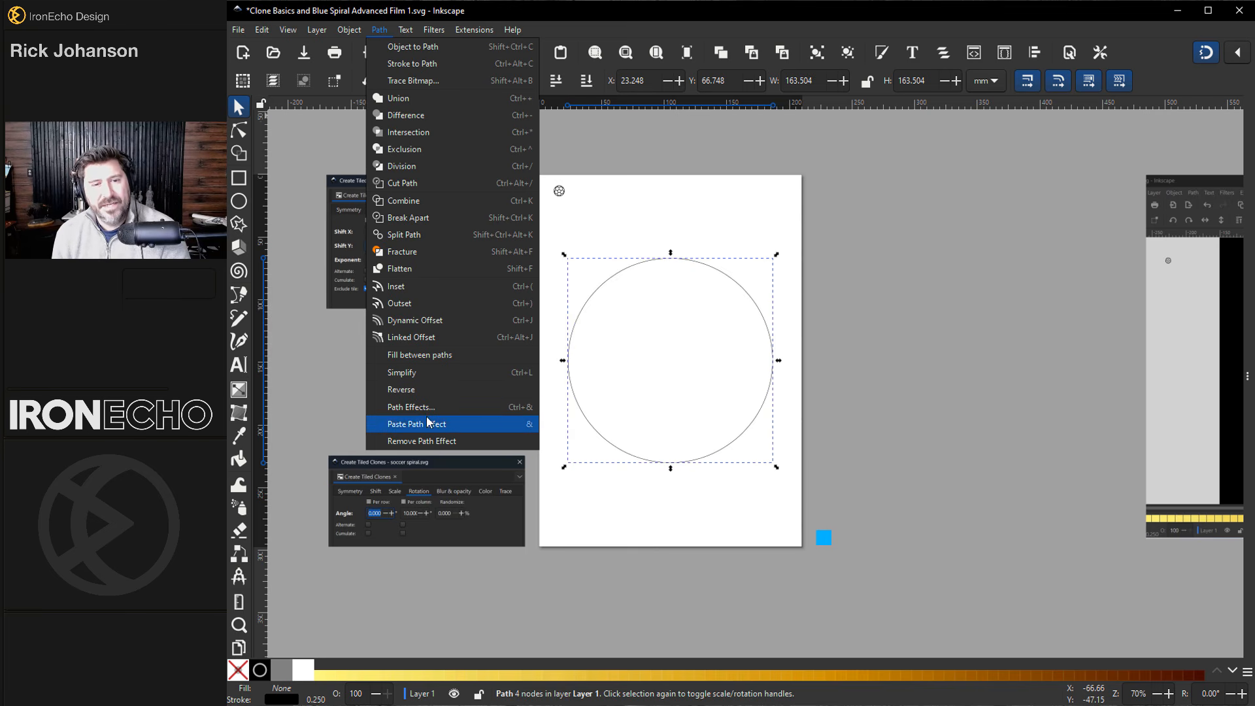
click(681, 258)
click(683, 261)
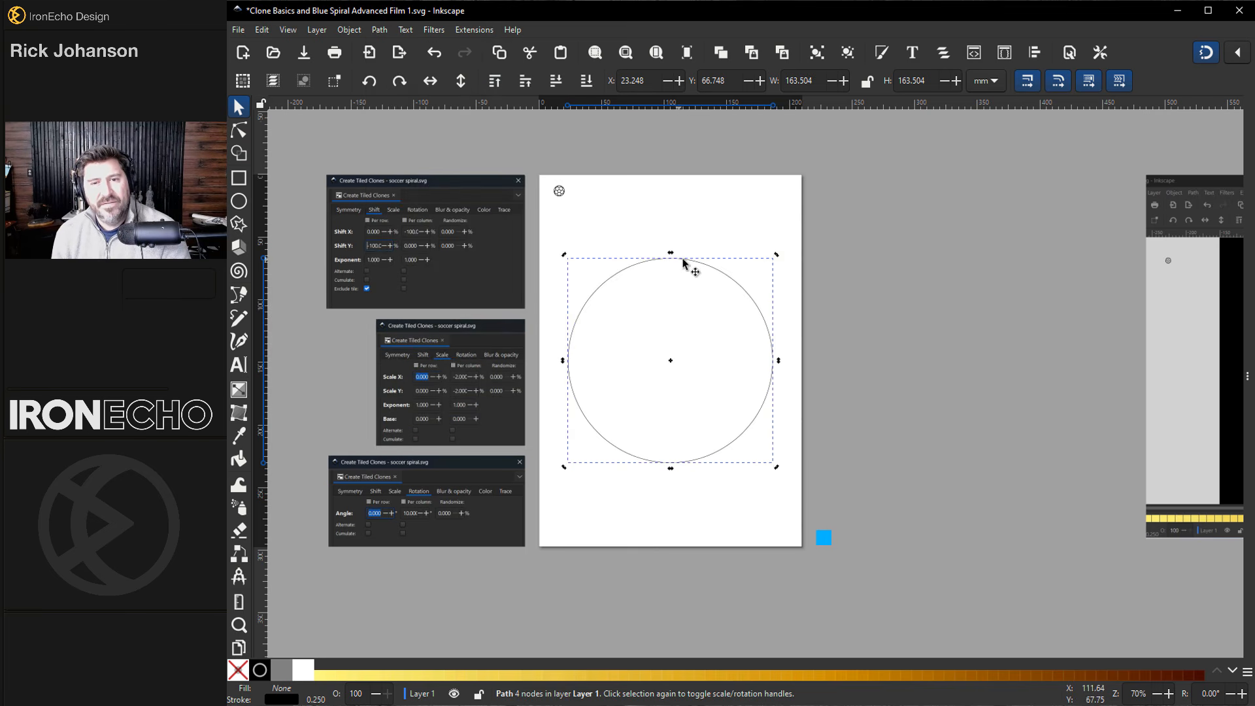
click(826, 277)
click(735, 288)
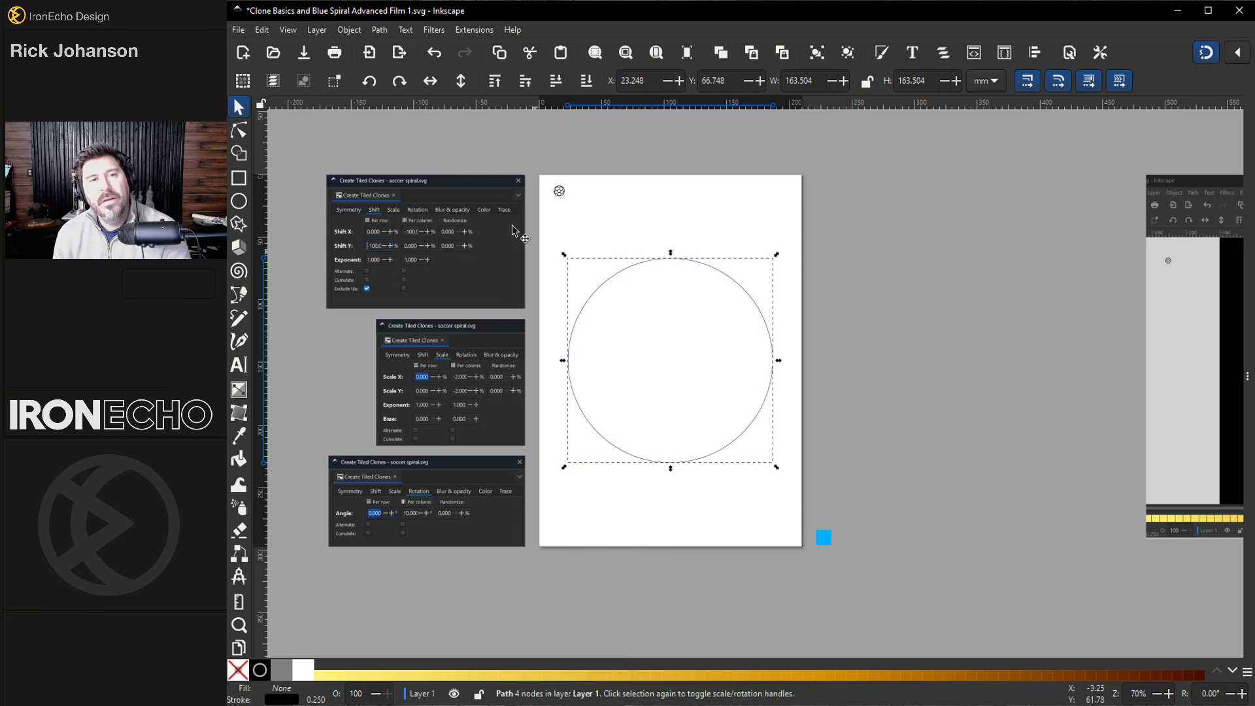
Step: Add the Pattern Along Path live path effect to the large circle
click(381, 30)
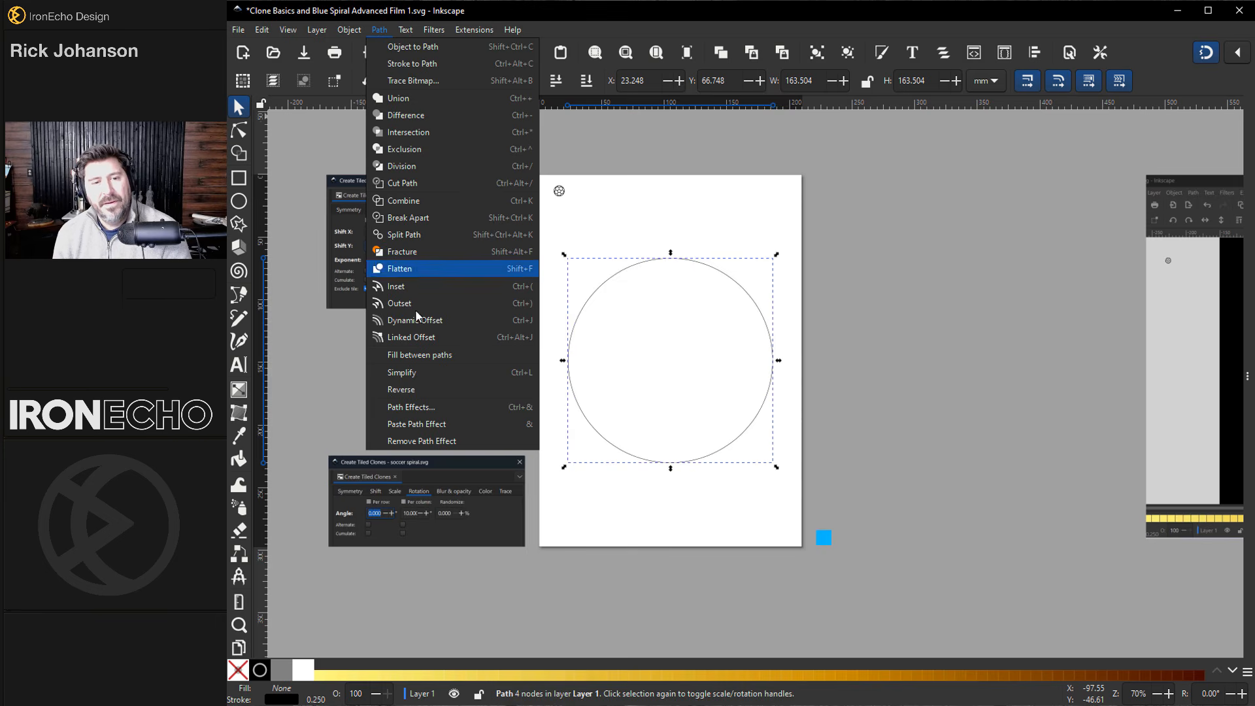
click(413, 408)
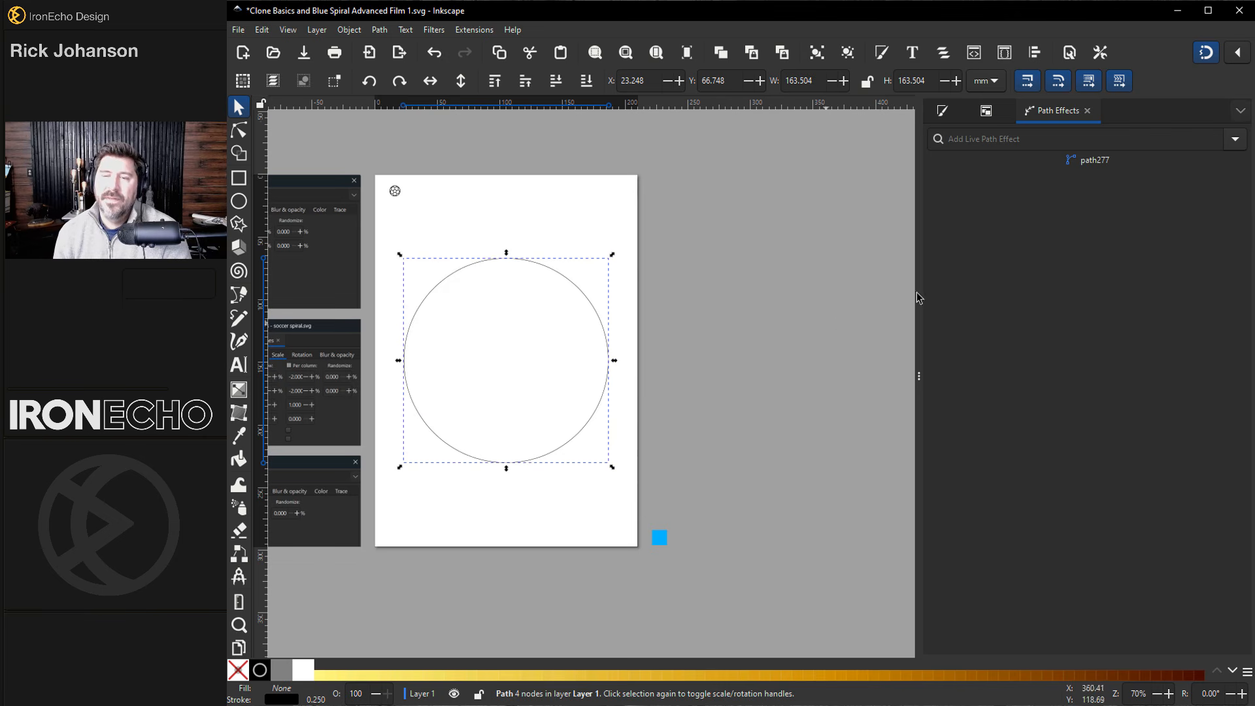
click(1052, 137)
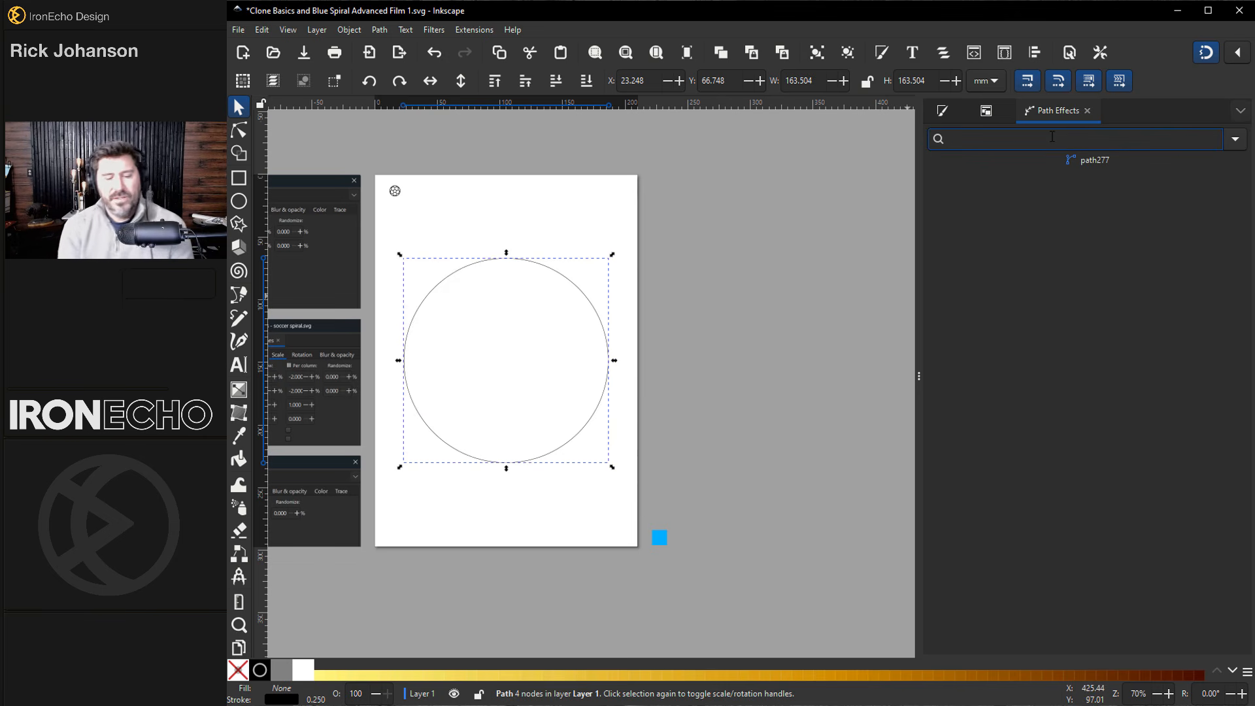
text(pattern)
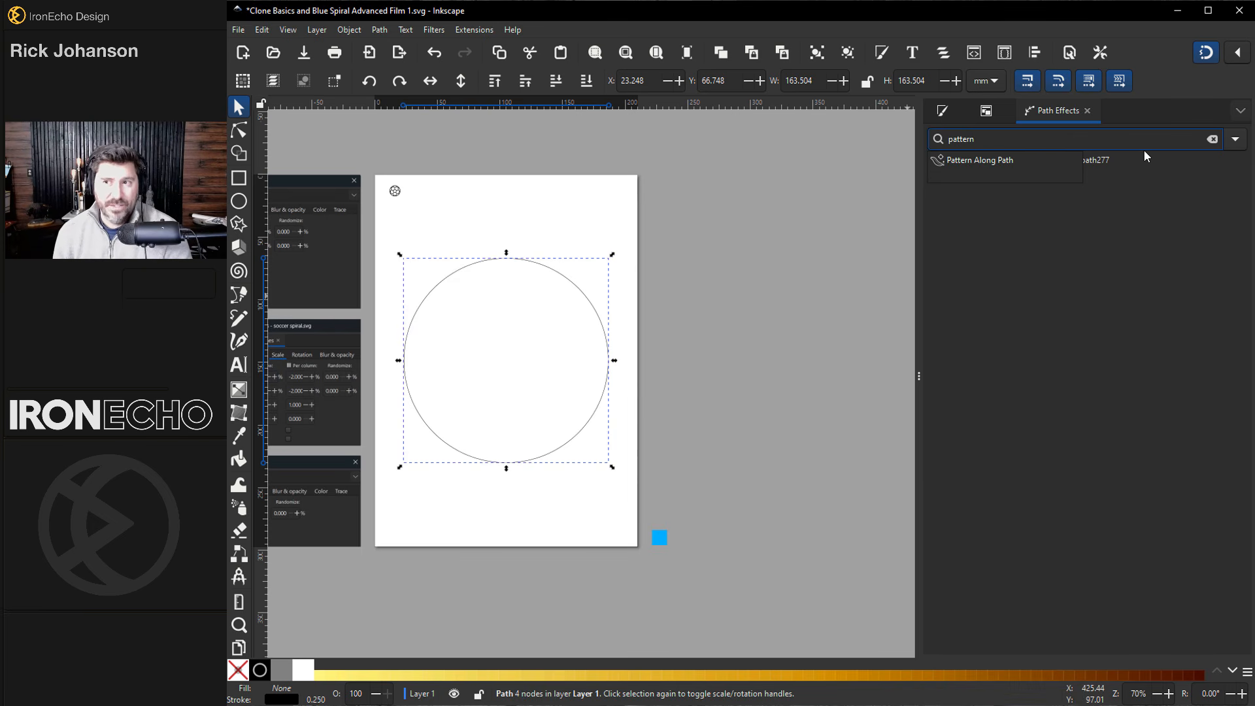
click(1236, 140)
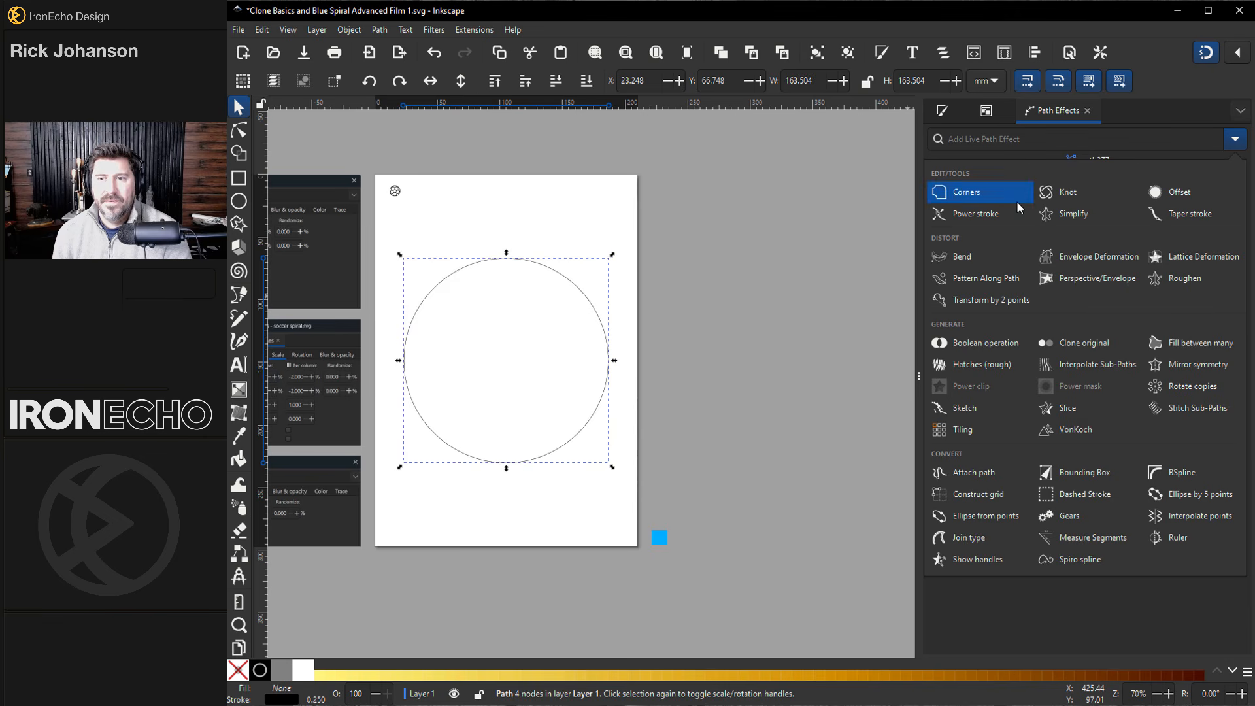
click(971, 280)
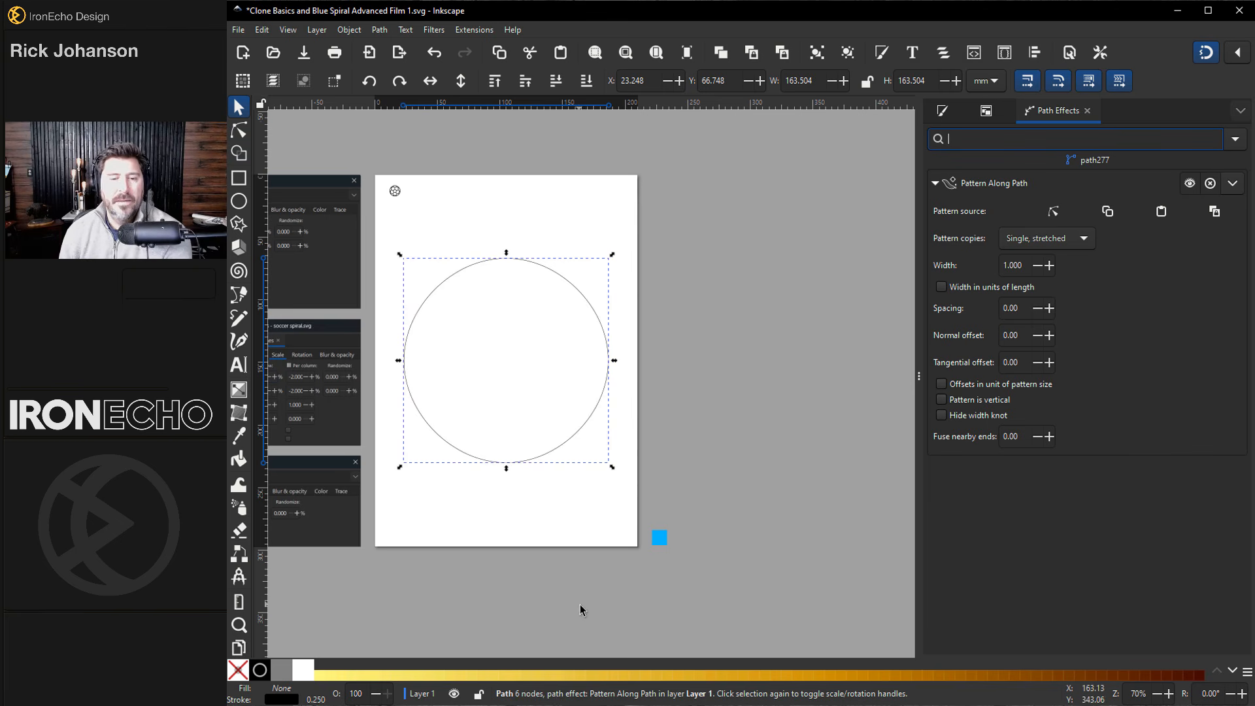
Step: Copy the small ball shape in the page's upper-left corner and link it as the pattern source of the large circle's Pattern Along Path effect
key(space)
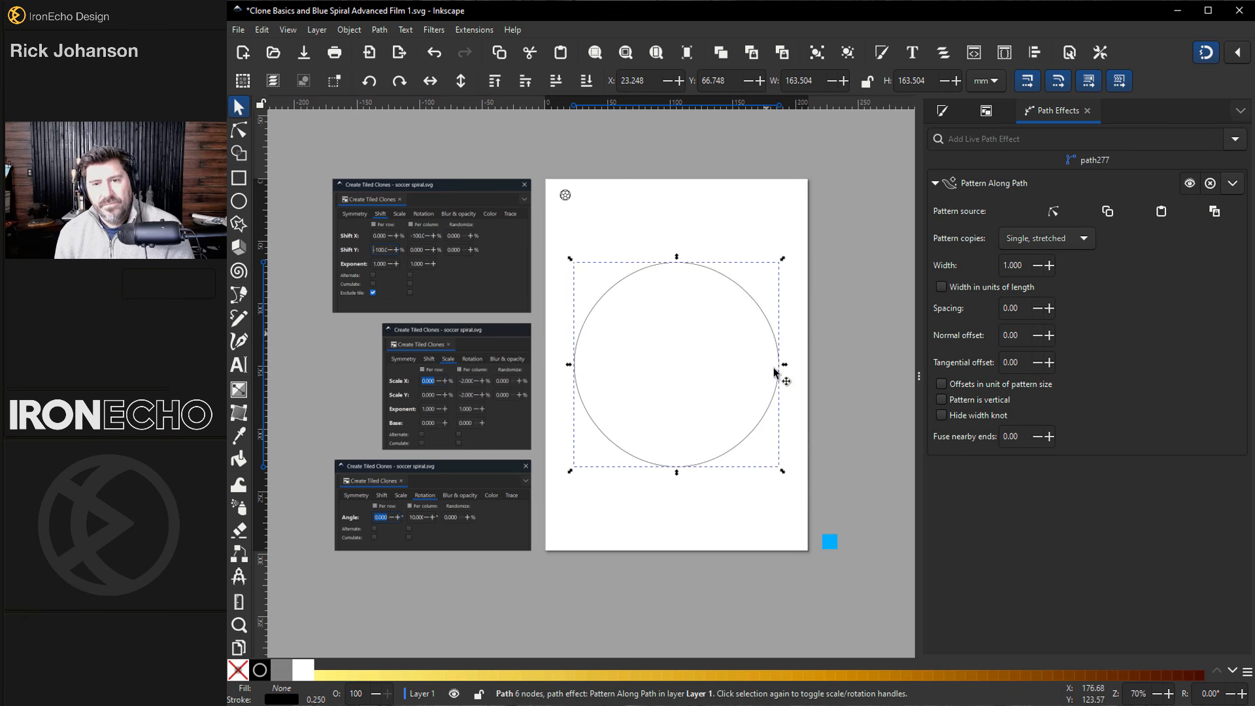
click(565, 196)
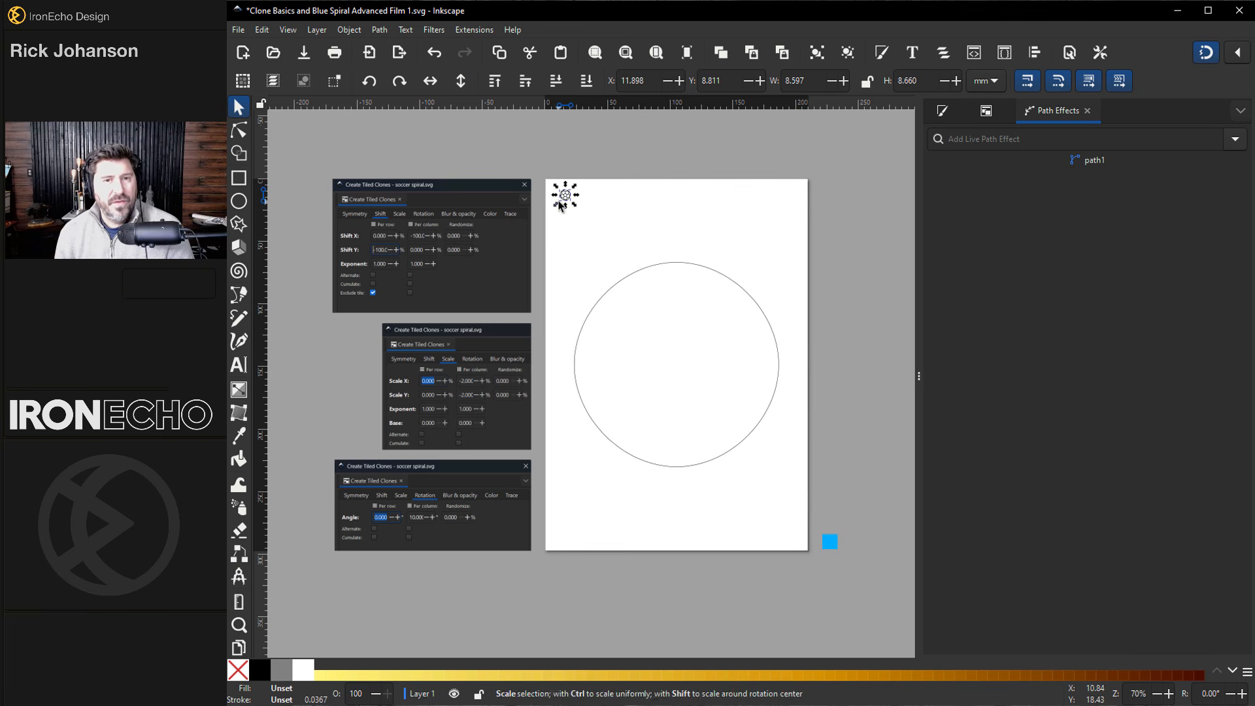
click(259, 32)
click(282, 111)
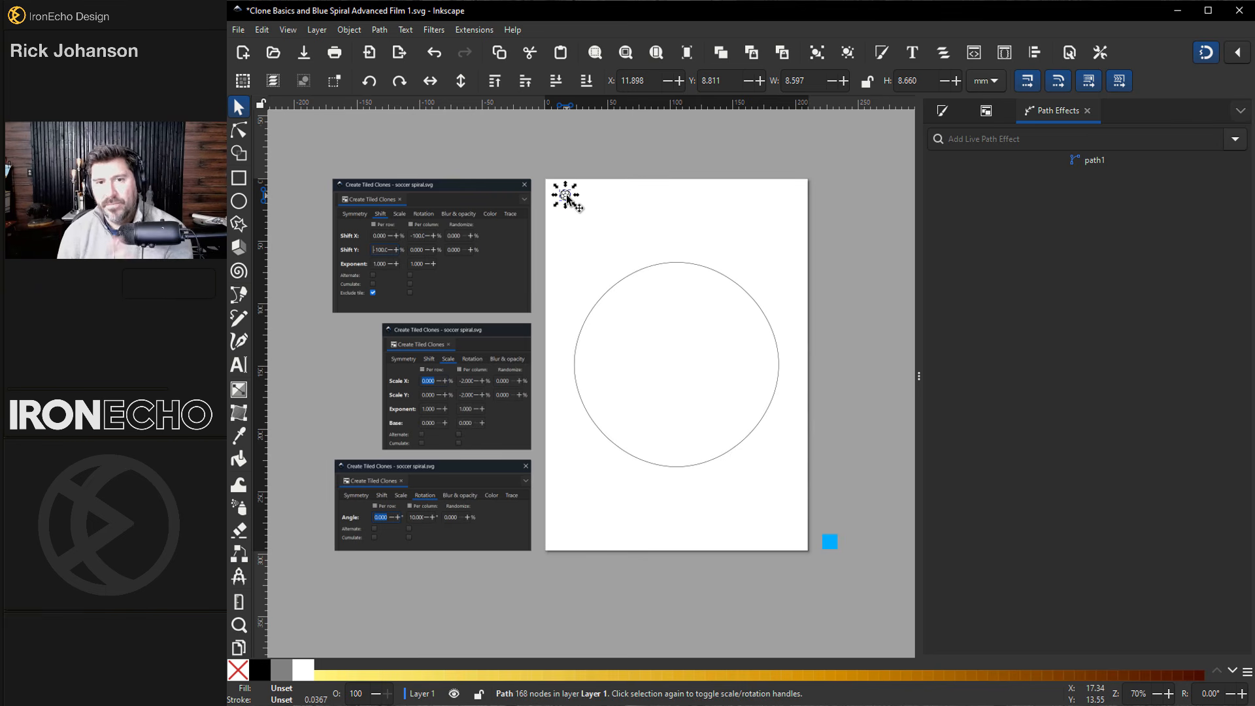
click(669, 258)
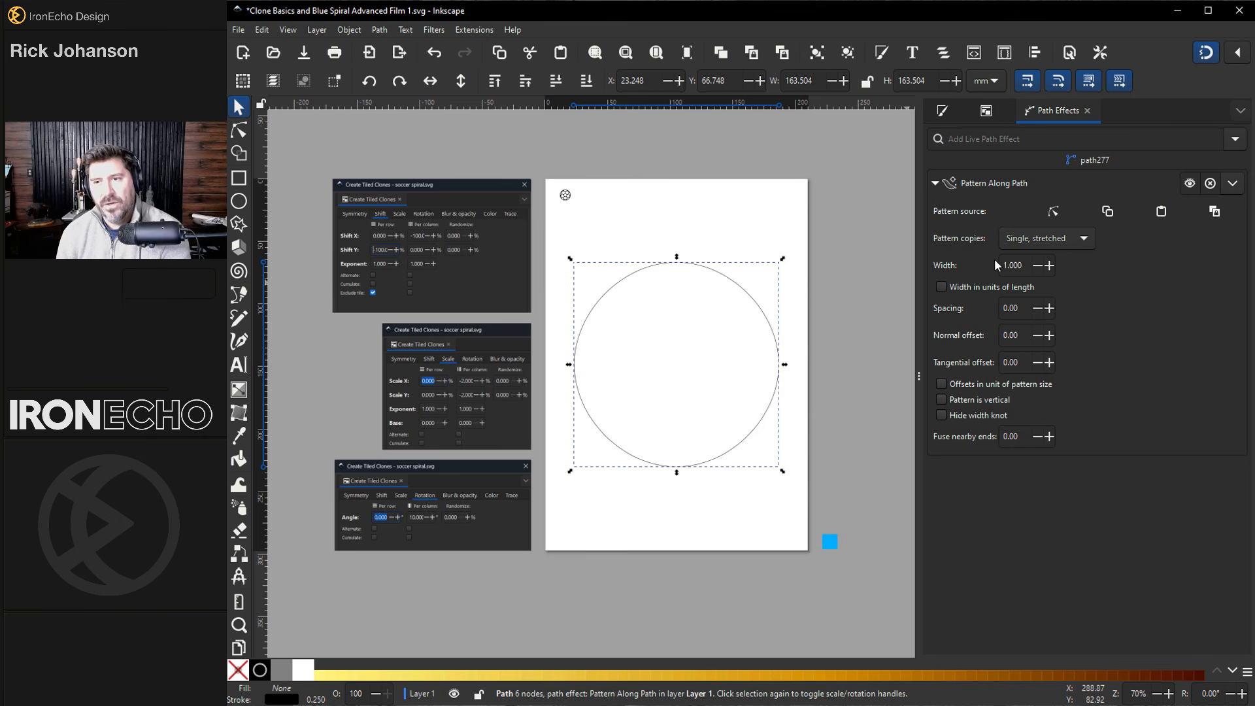
click(1214, 213)
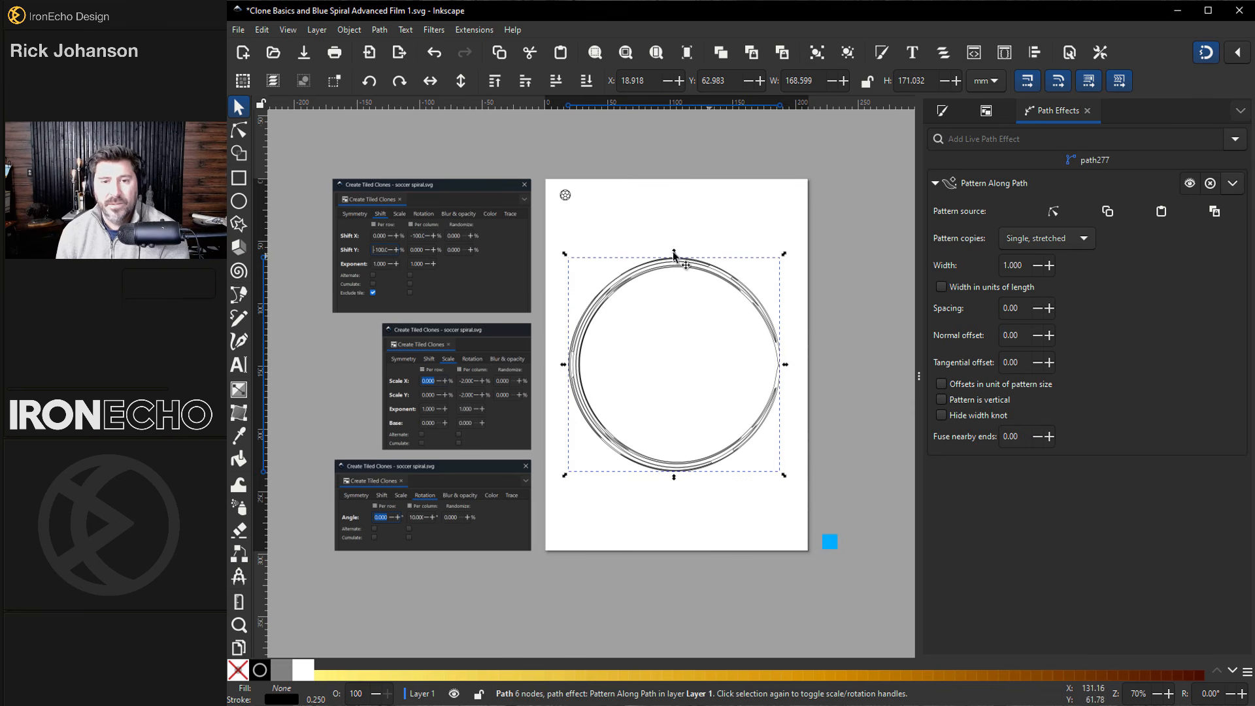
Step: Try "Repeated" pattern copies along the large circle and switch them to "Repeated, stretched"
click(1077, 241)
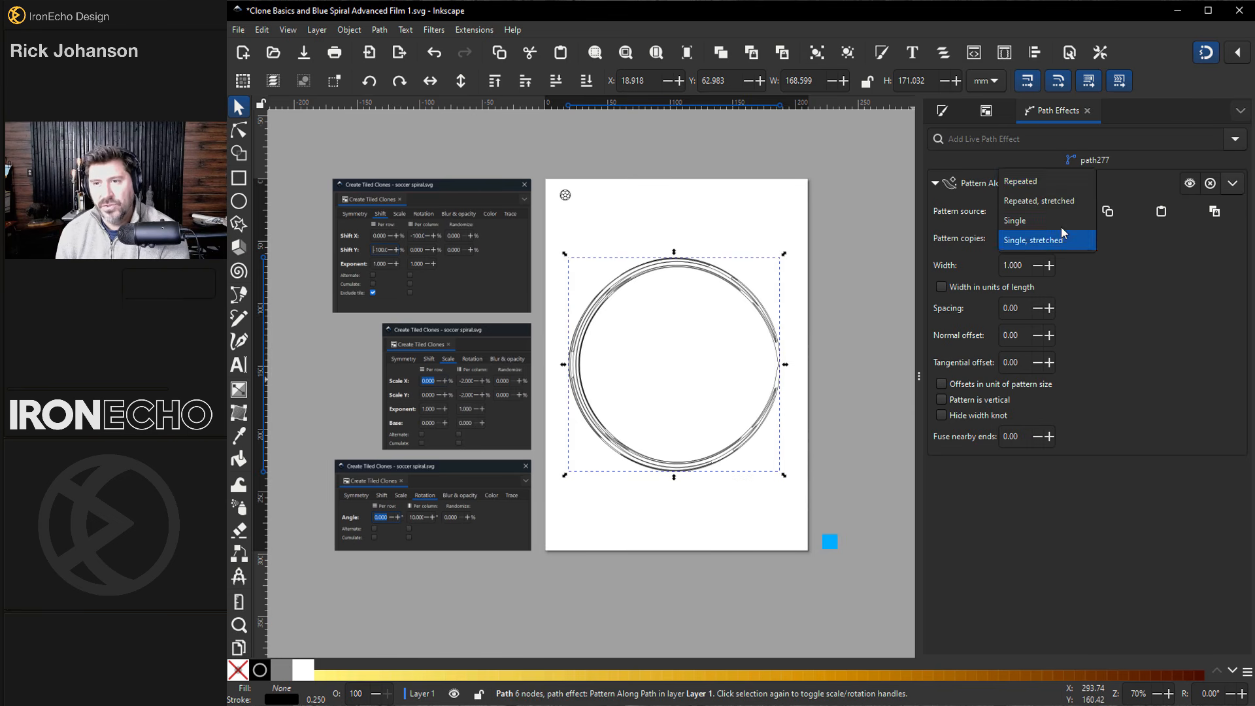
click(1035, 189)
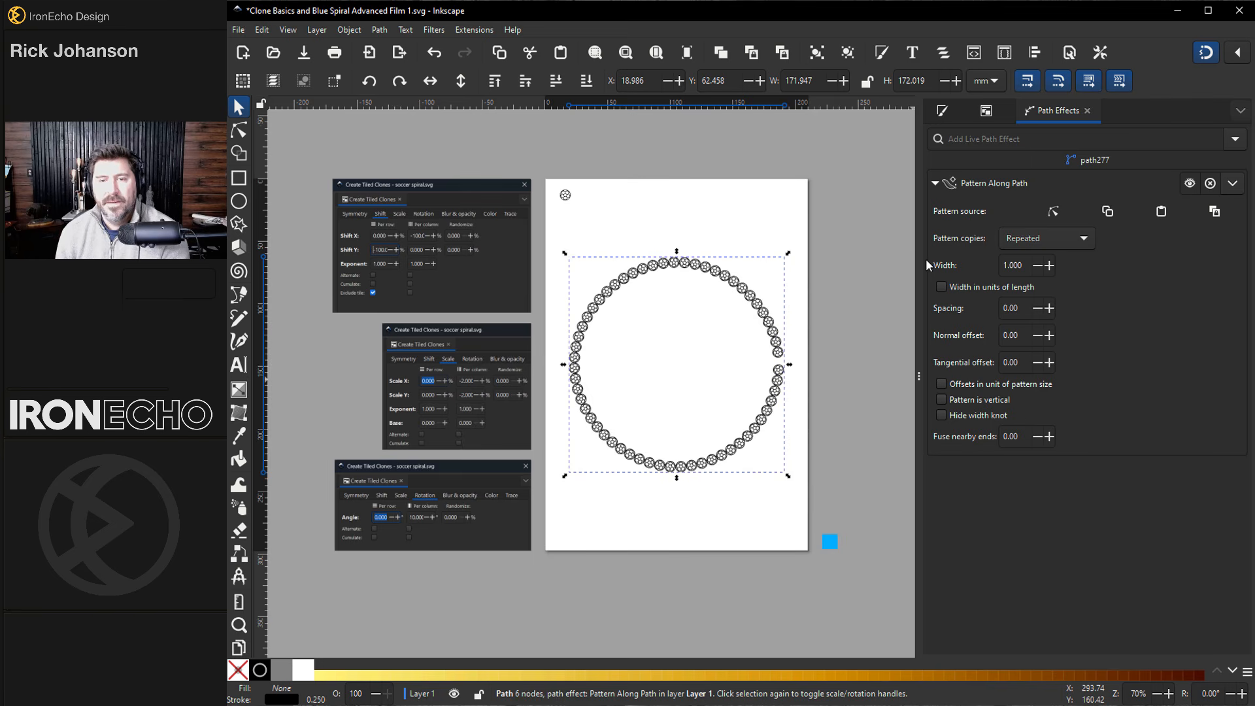
click(1046, 238)
click(1039, 258)
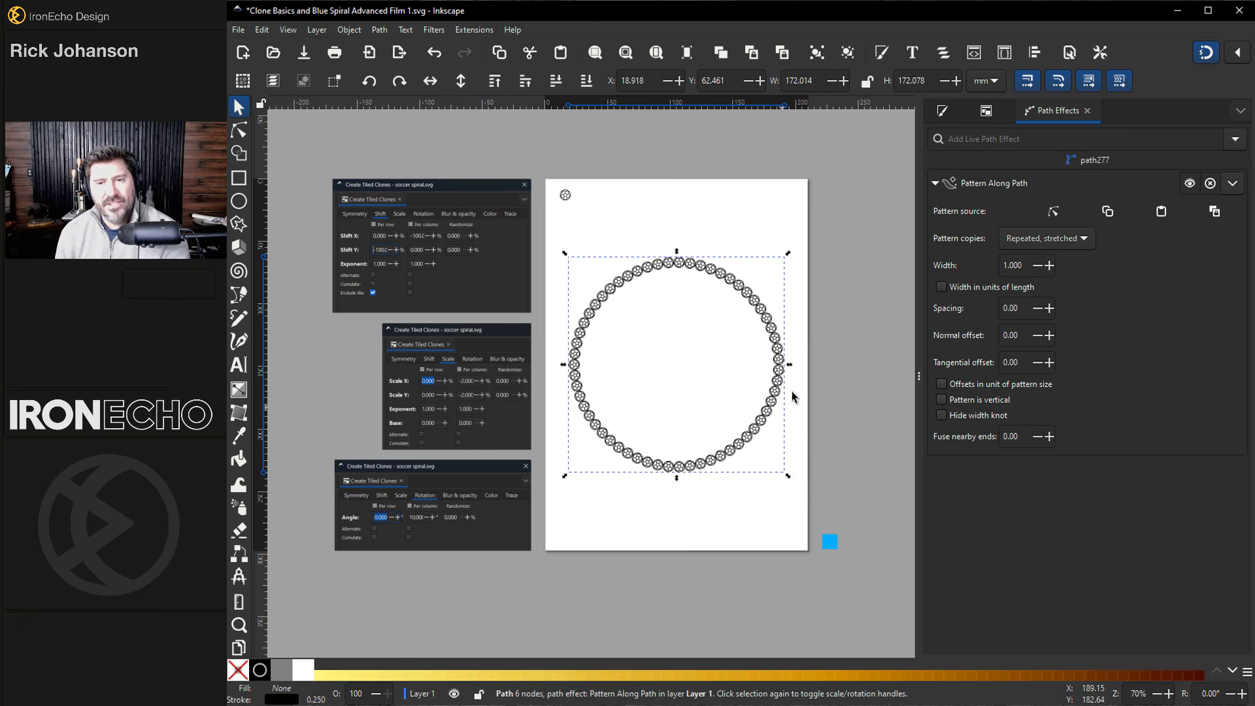
click(827, 344)
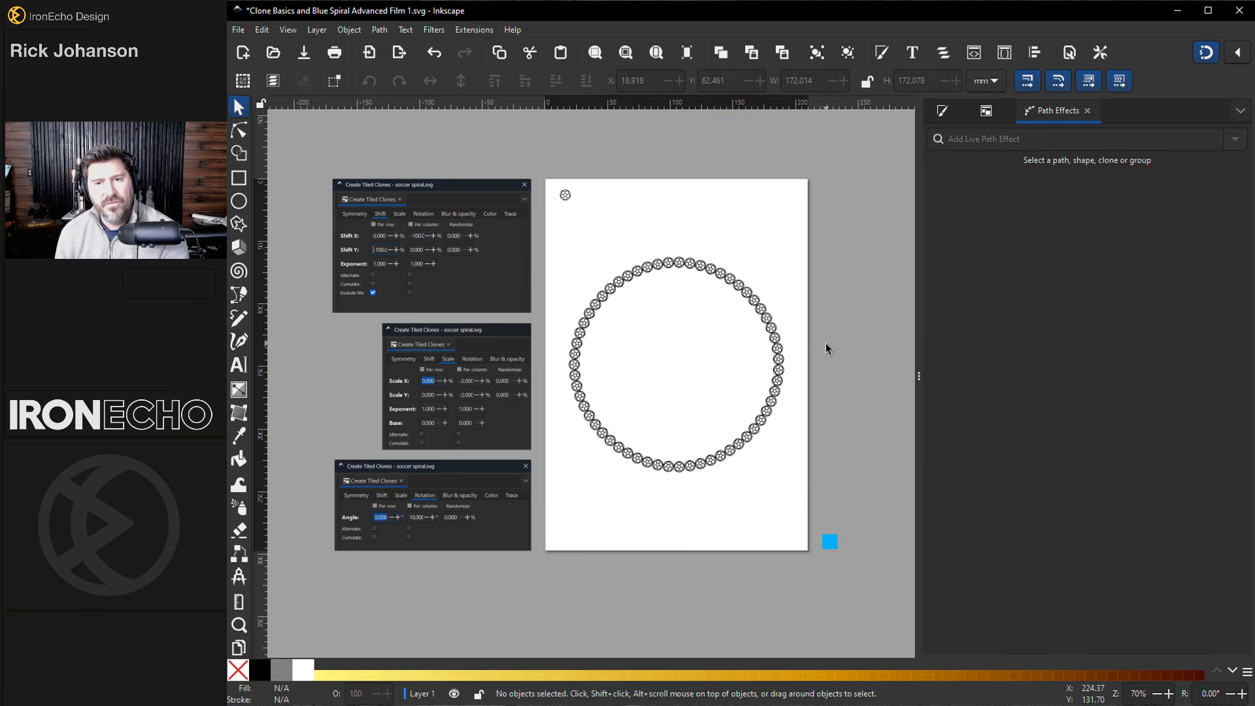
Step: Set the patterned circle's stroke paint to blue 00bcffff, picked from the blue square beside the page, and deselect the circle
click(600, 305)
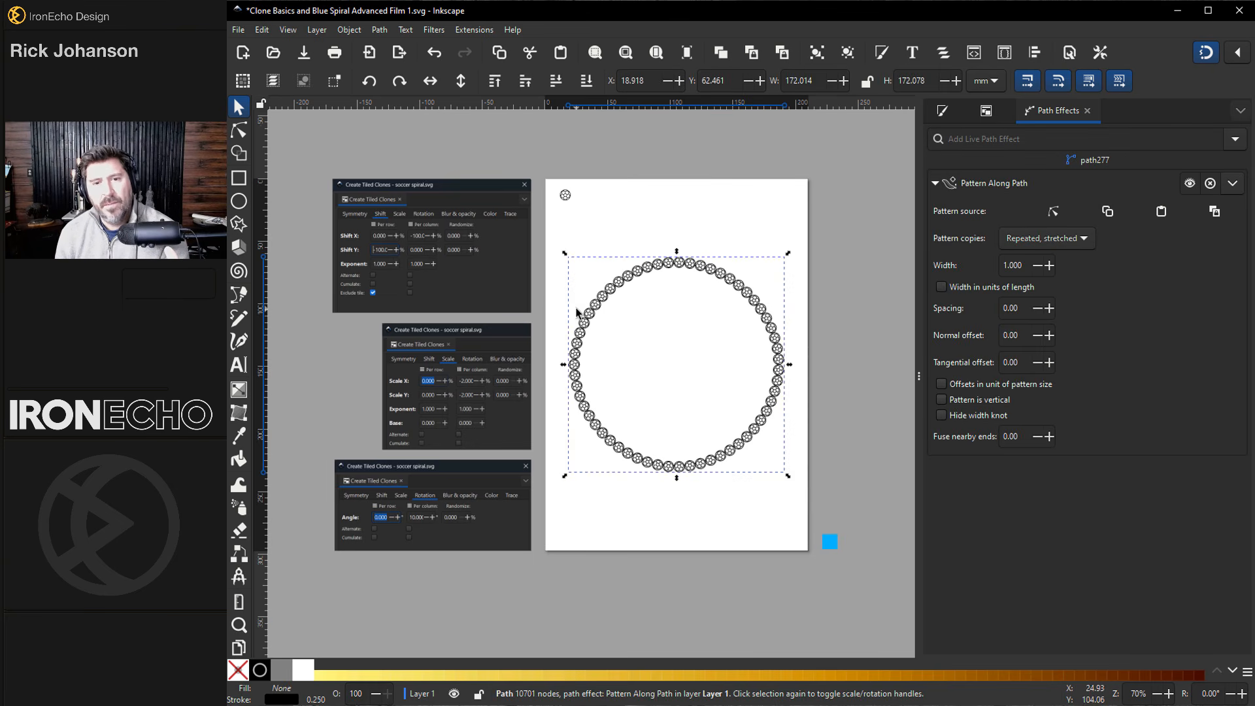
click(941, 111)
click(983, 133)
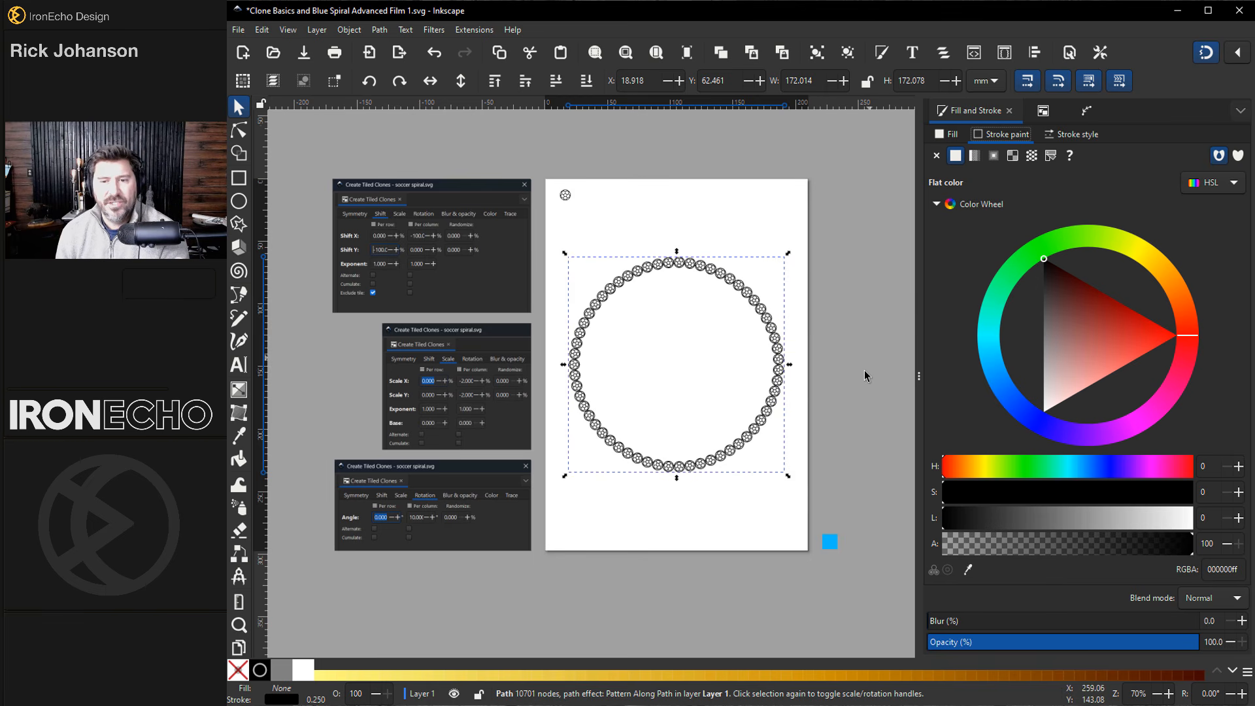
click(830, 546)
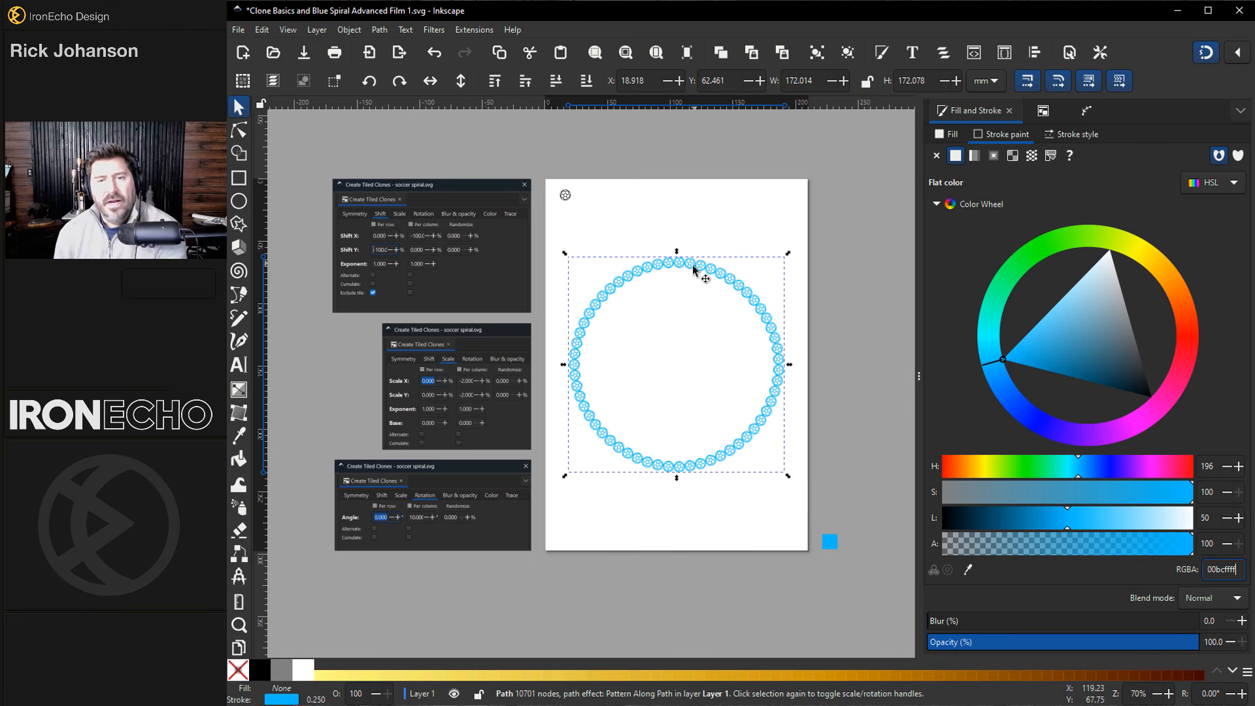
click(734, 224)
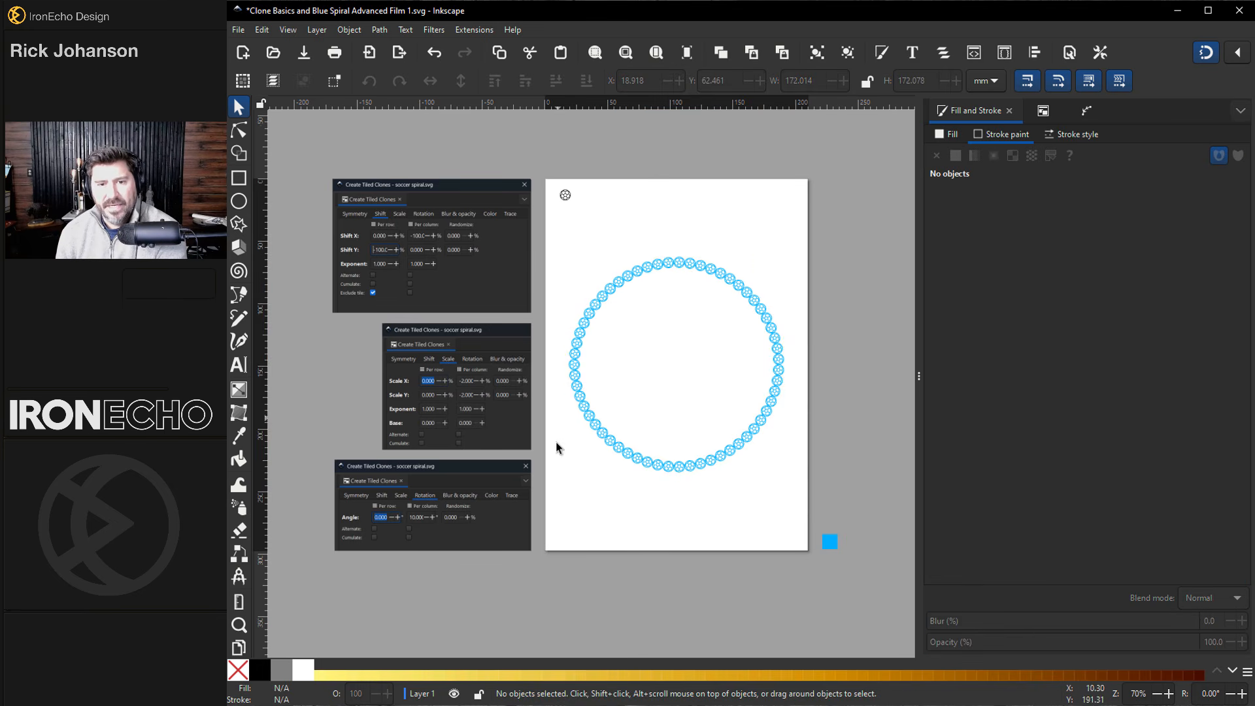
Step: Change the page background color to black in the document properties
click(1069, 52)
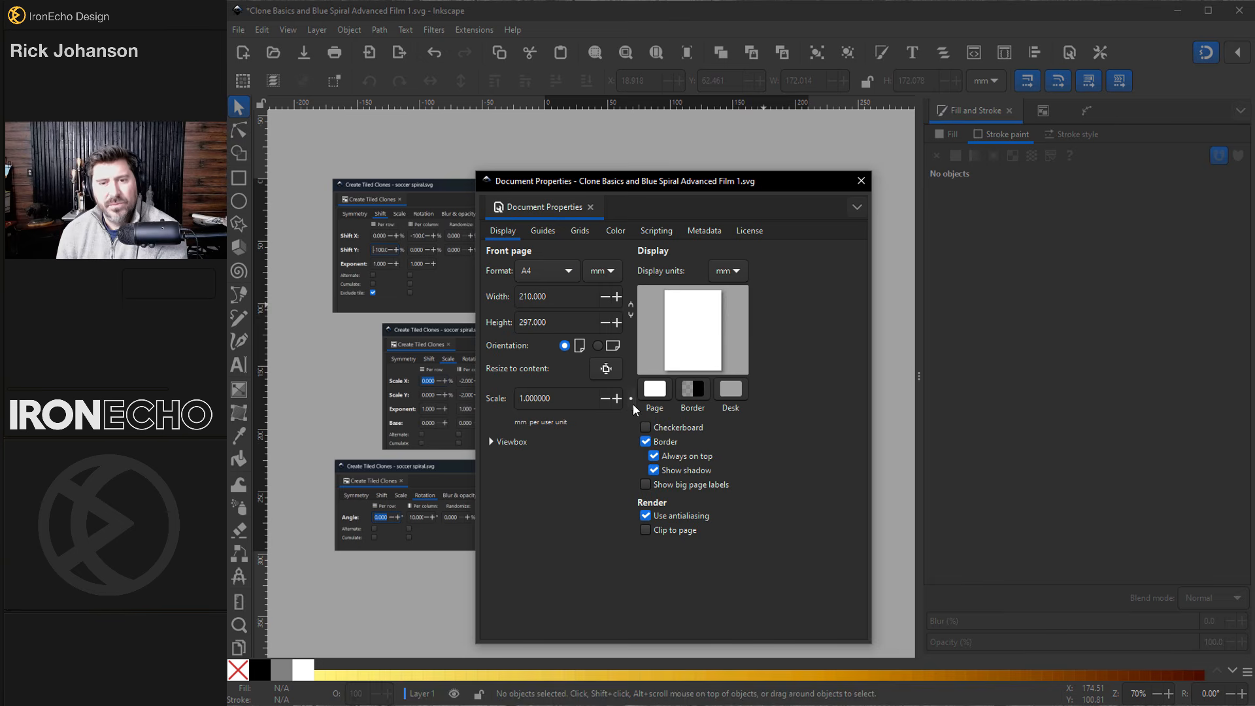
click(655, 388)
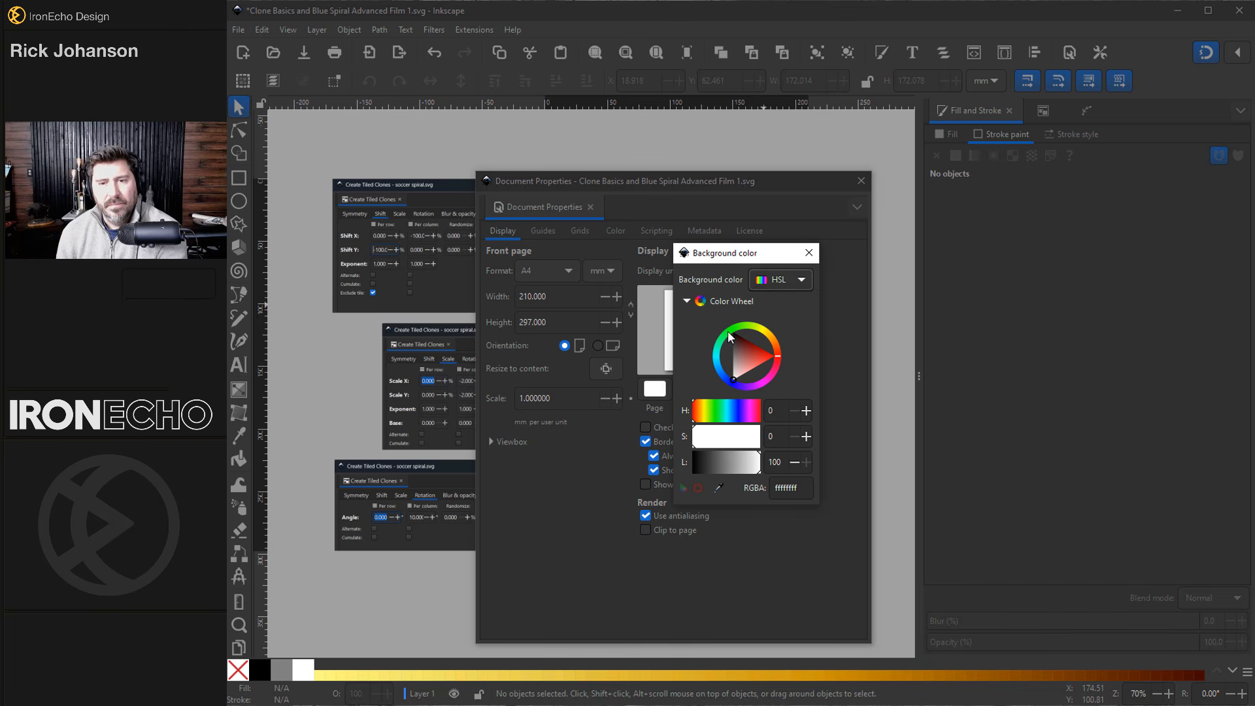
click(730, 337)
click(808, 252)
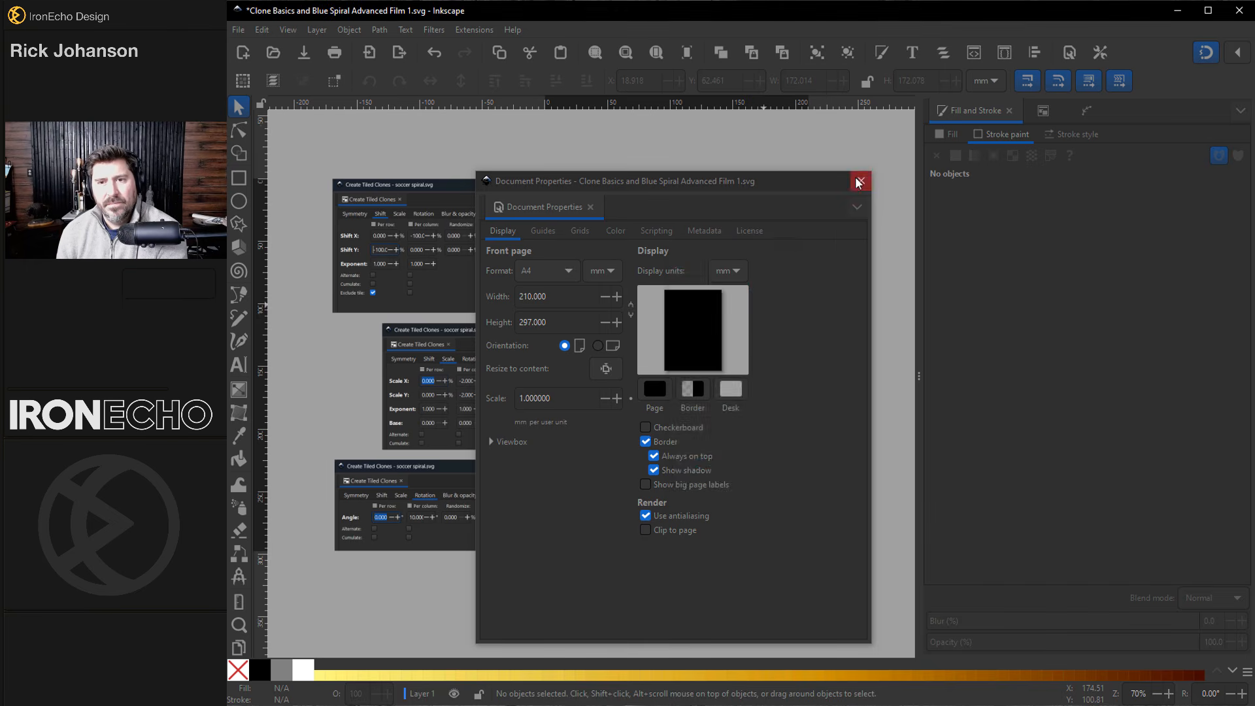
click(858, 181)
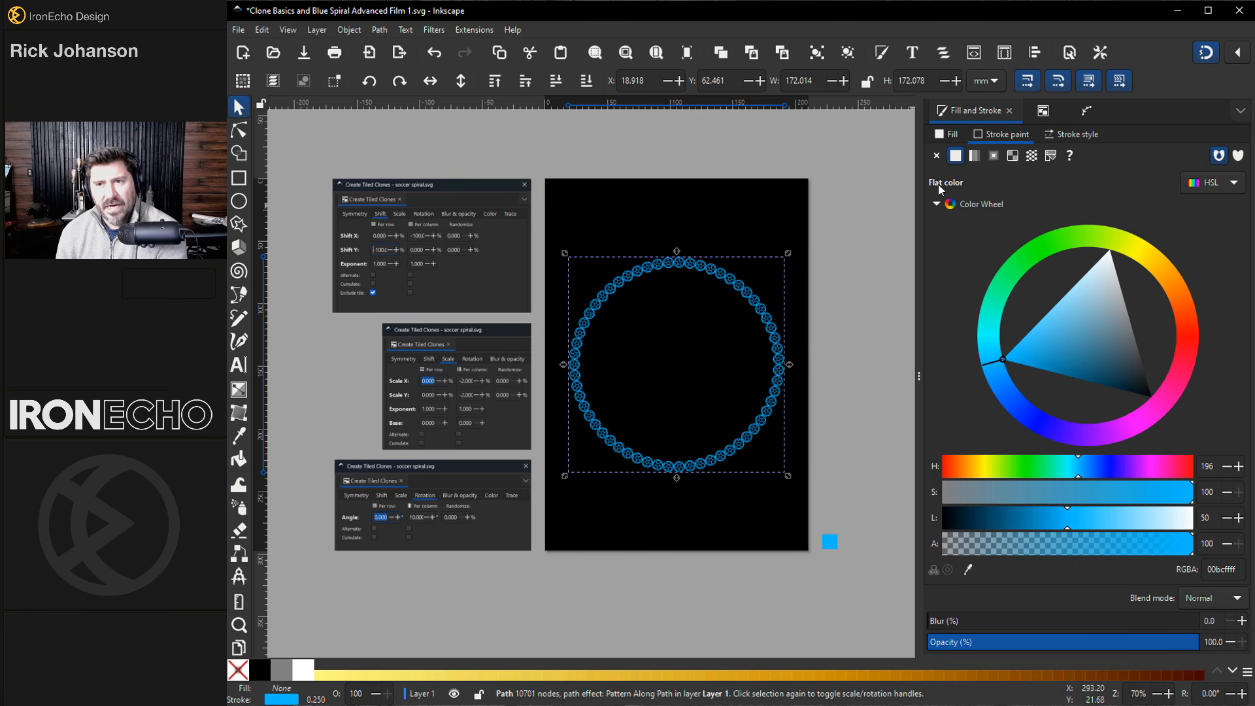
Step: Apply a linear gradient to the patterned circle's stroke and open the Create Tiled Clones settings
click(974, 157)
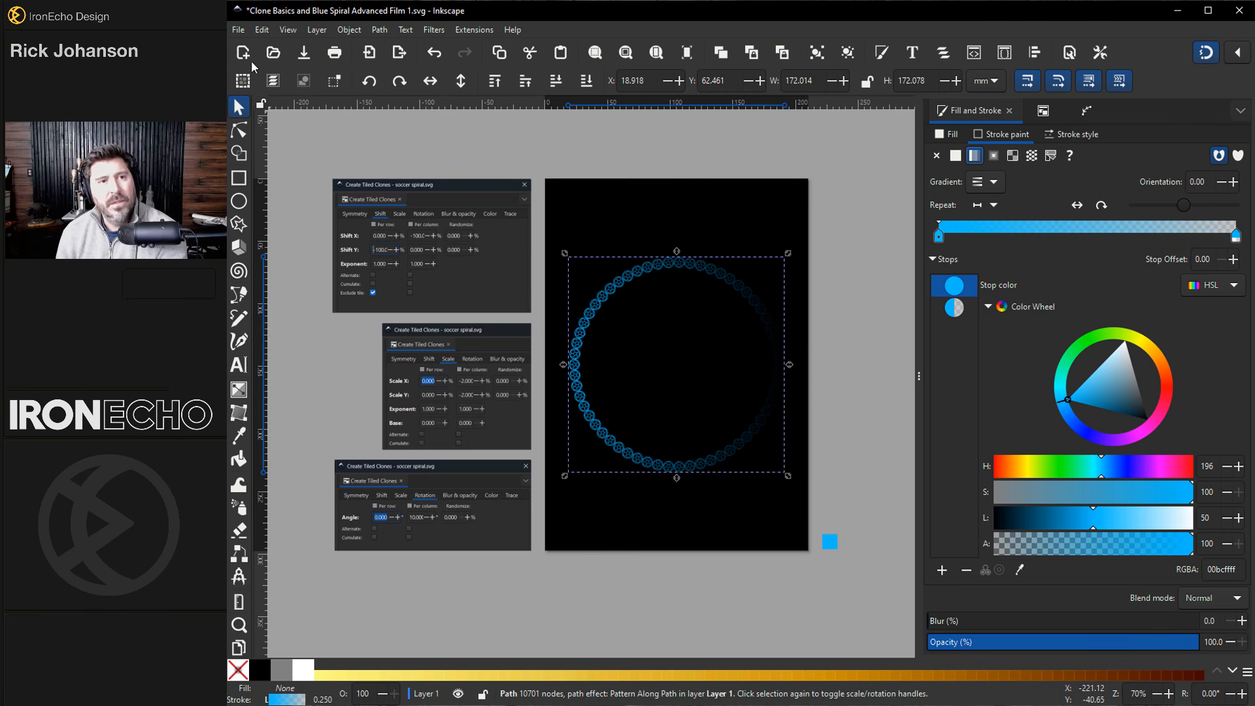
click(260, 29)
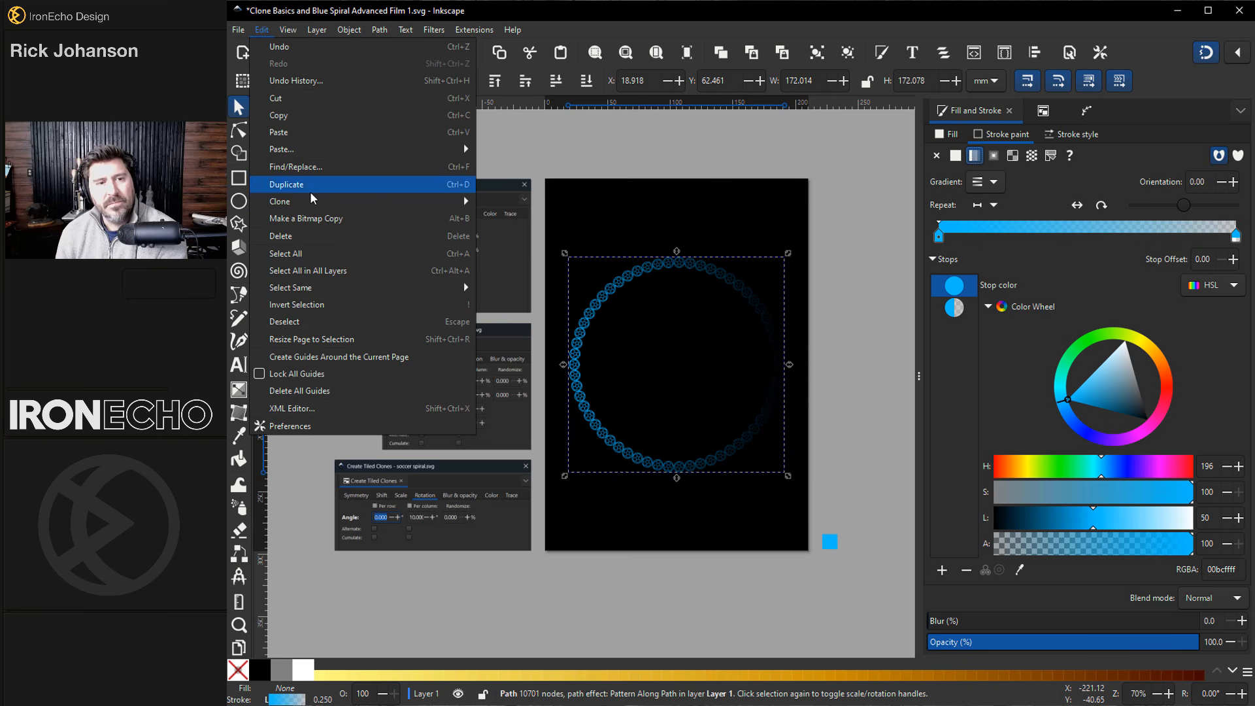
mouse_move(314, 204)
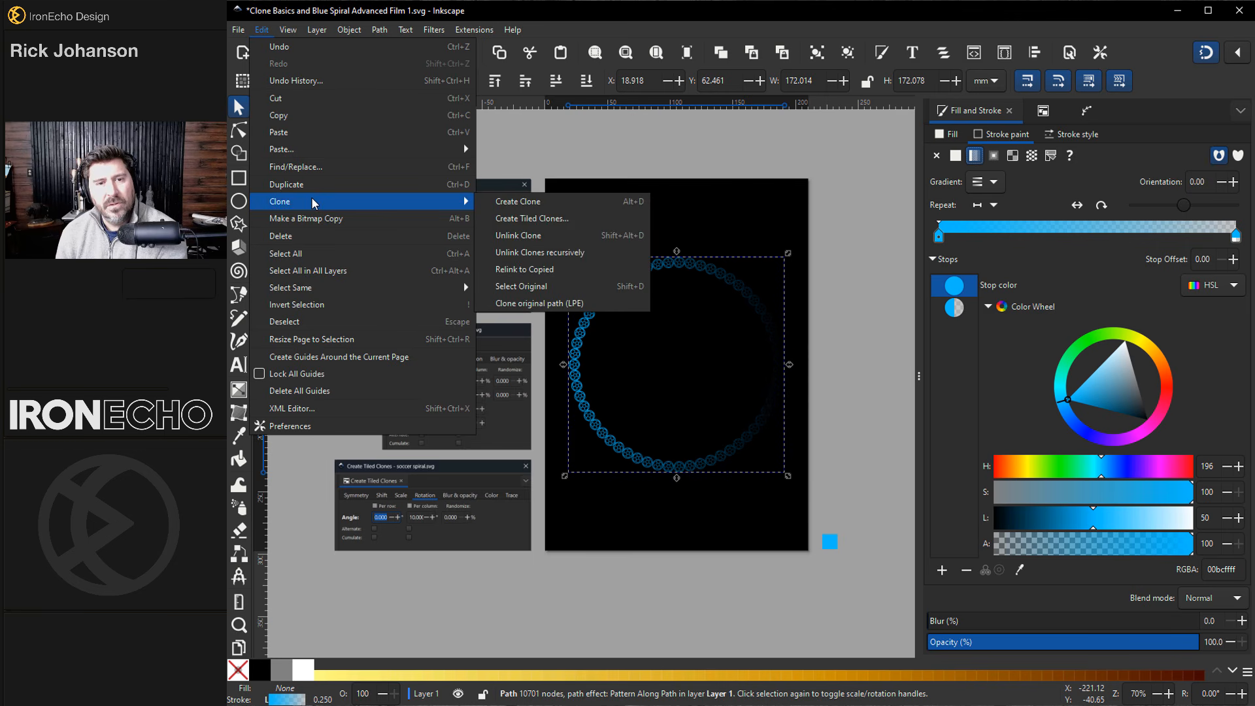
click(497, 220)
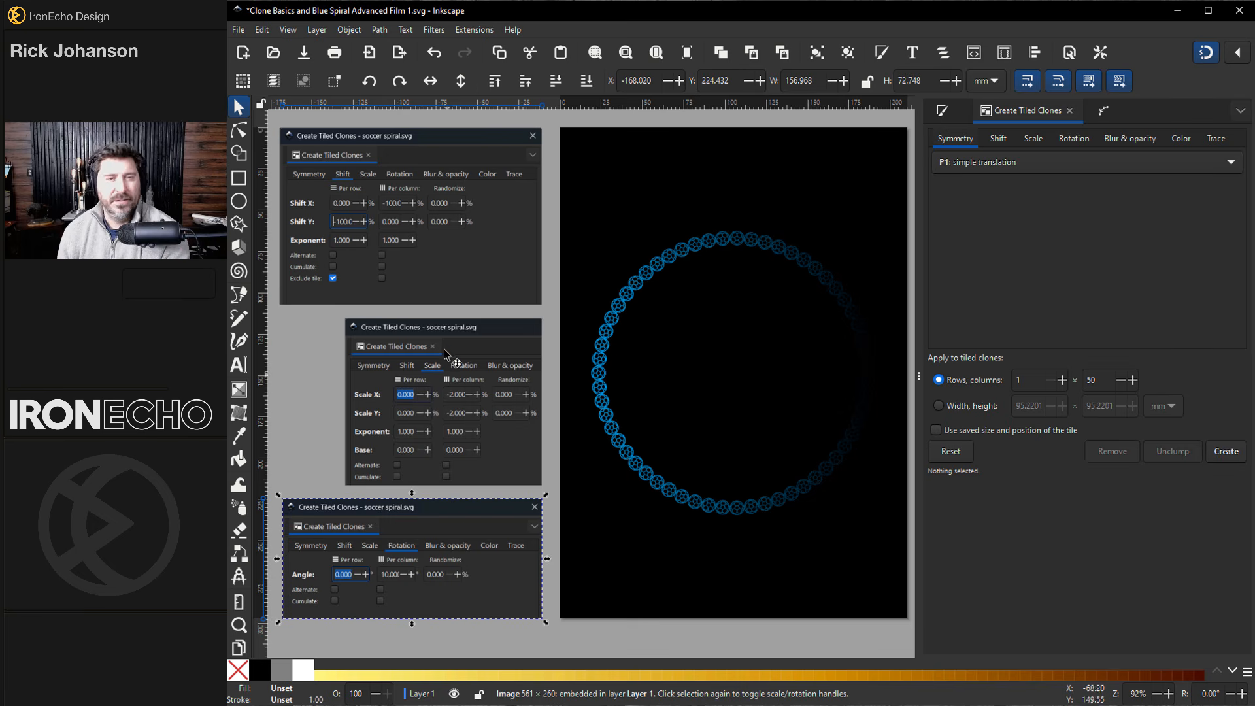
Step: Reset the tiled clone settings, exclude the tile per row, and set Shift X per column and Shift Y per row to -100%
click(1000, 138)
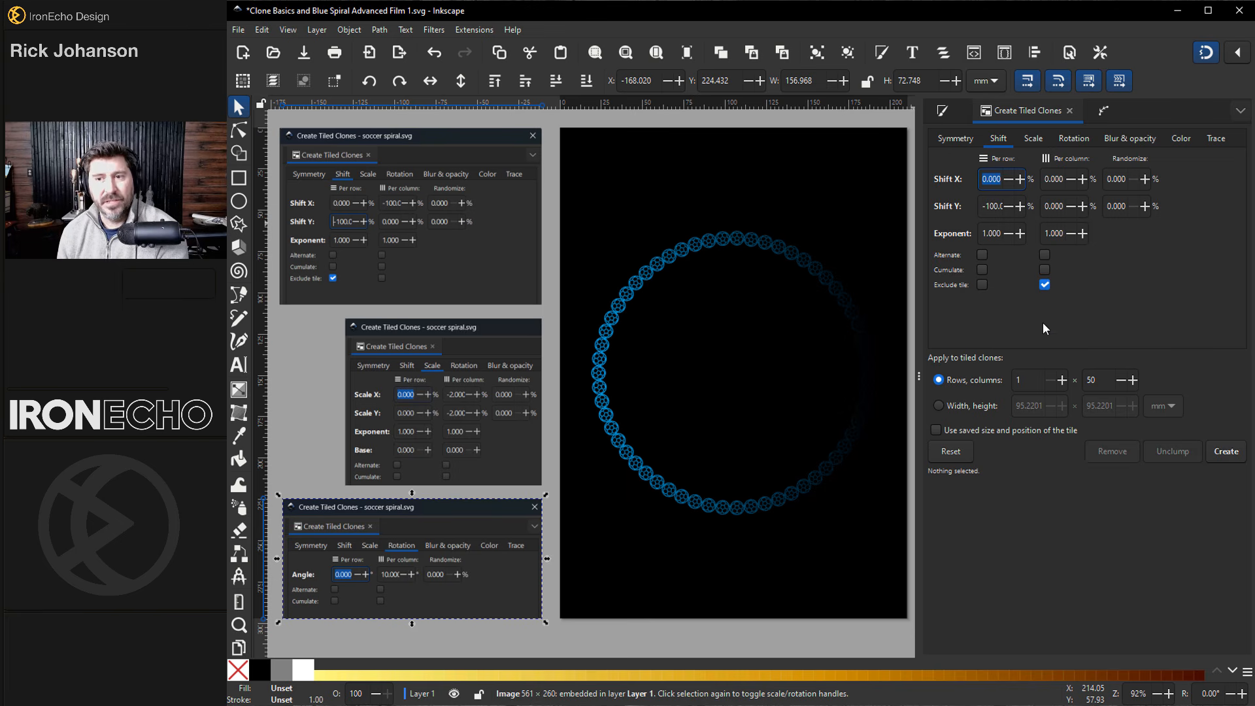
click(957, 455)
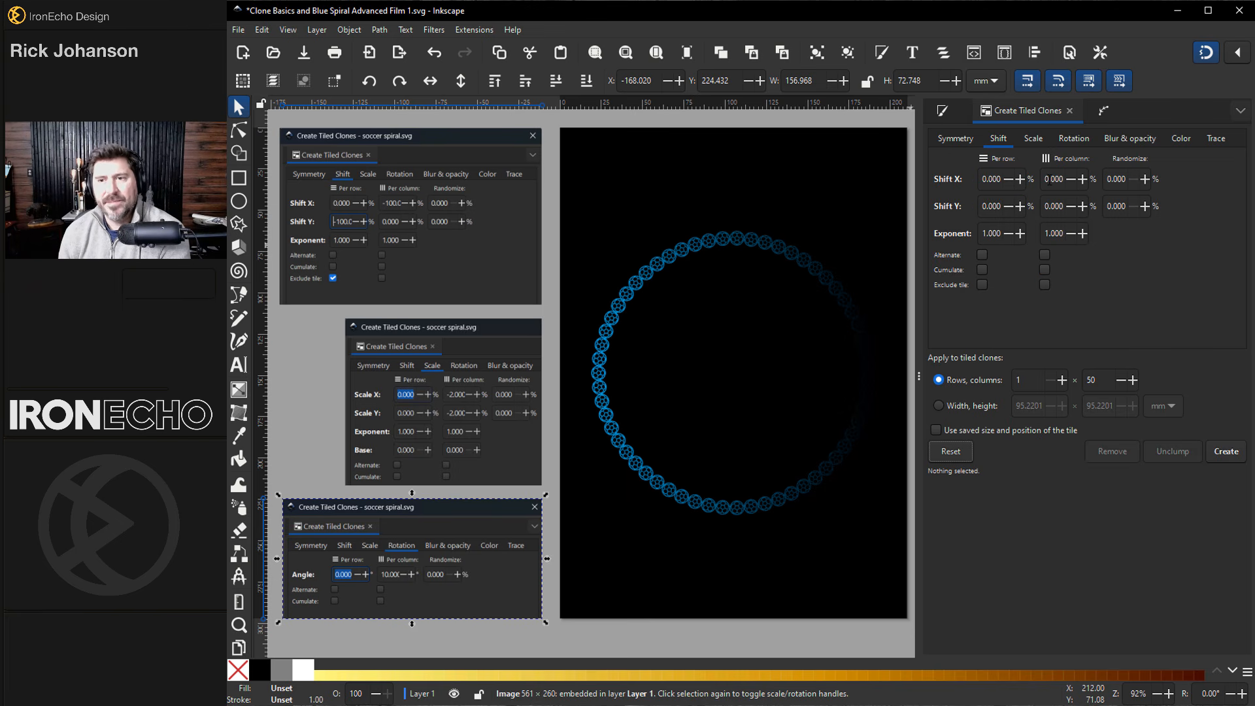
double_click(991, 179)
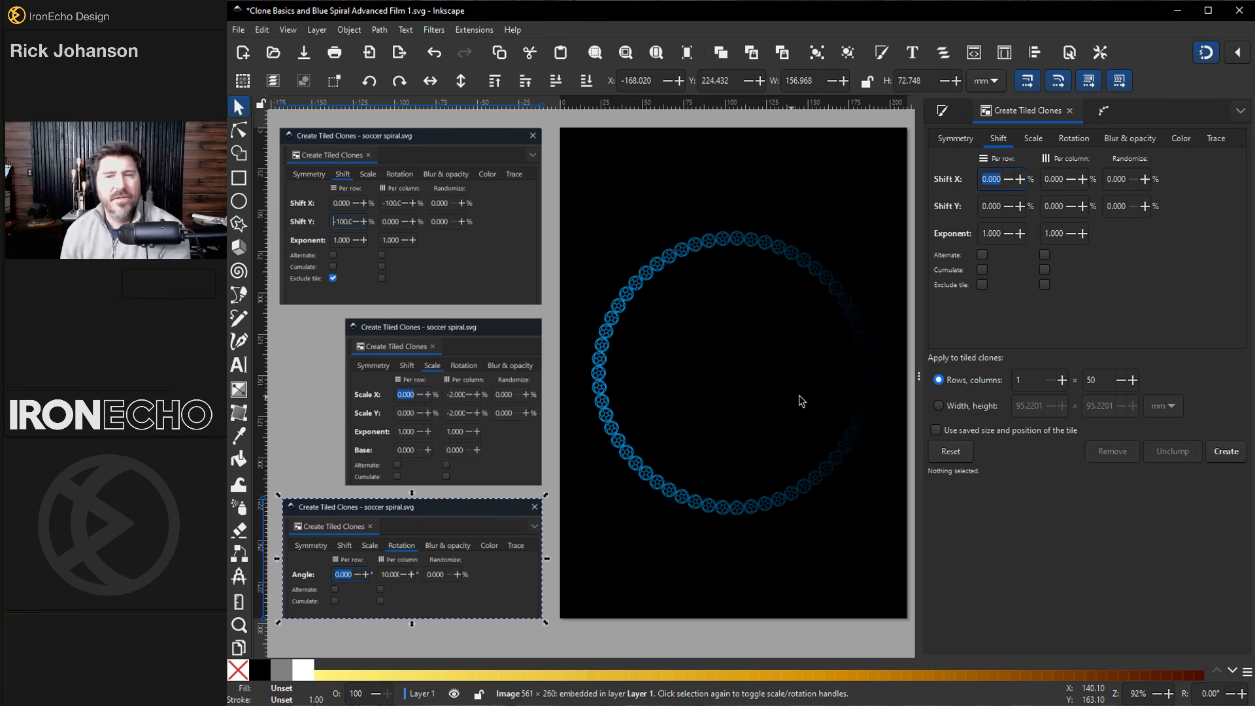
click(982, 285)
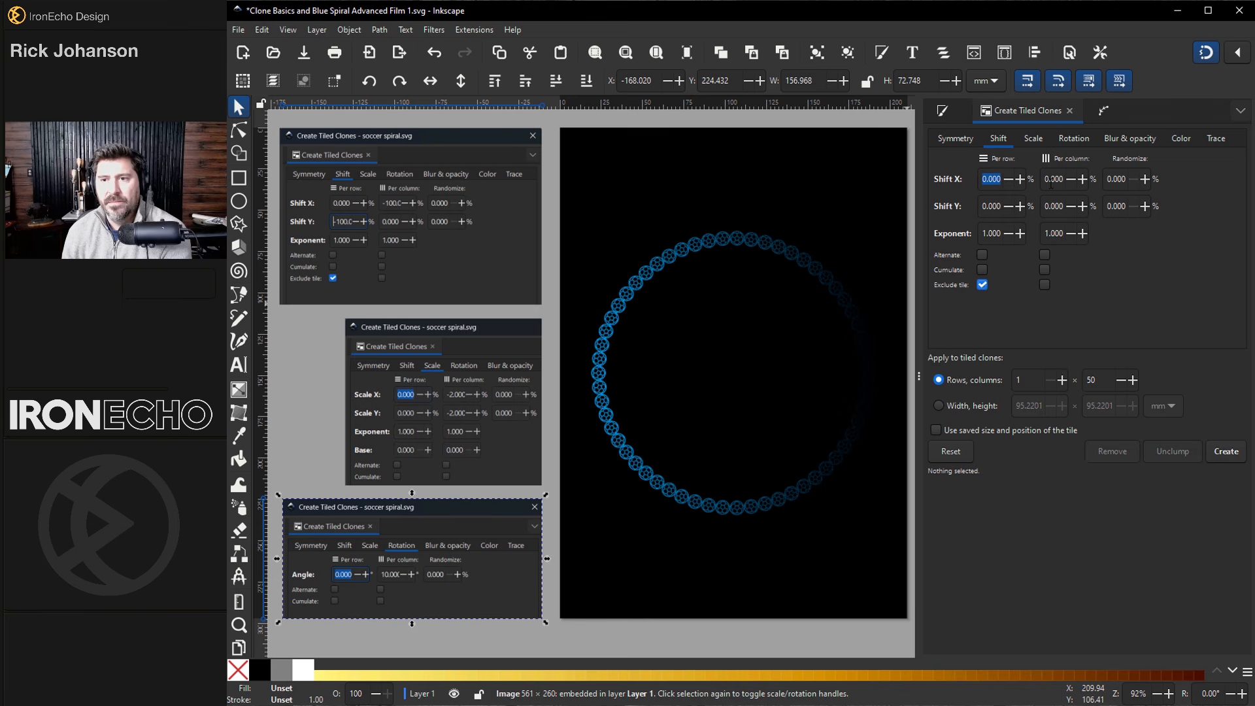
click(1045, 180)
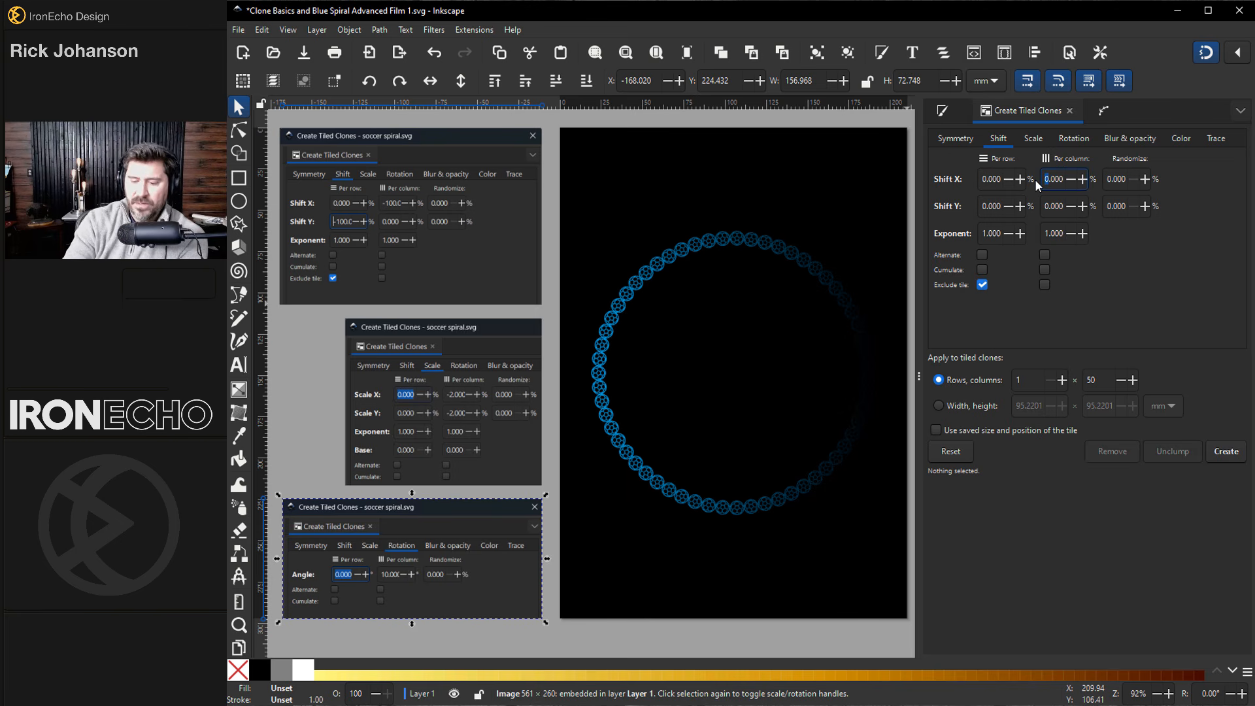
text(-100)
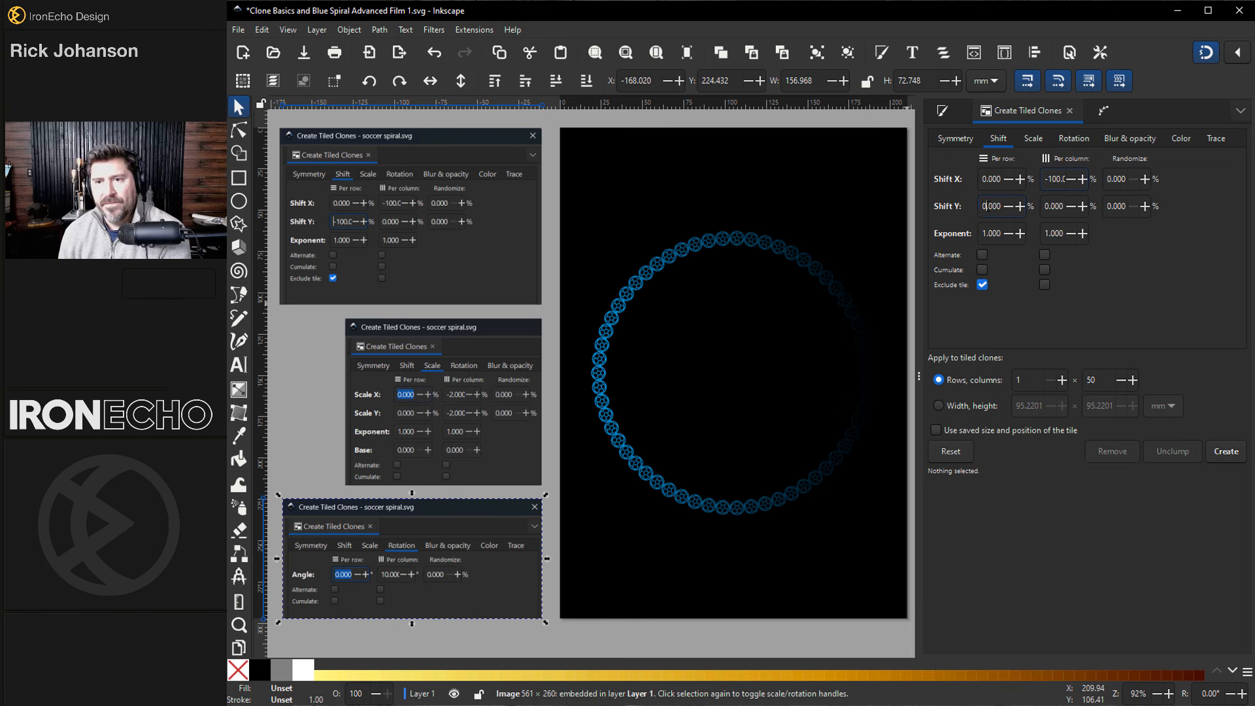
text(-100)
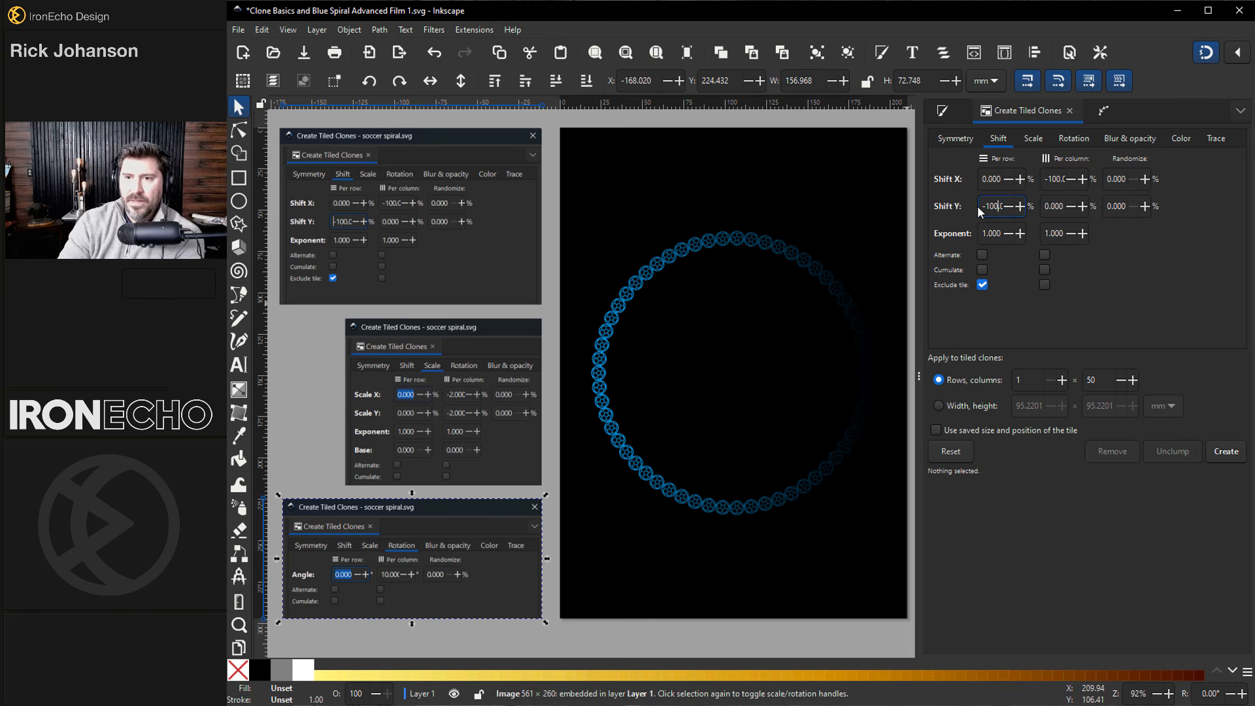
key(Return)
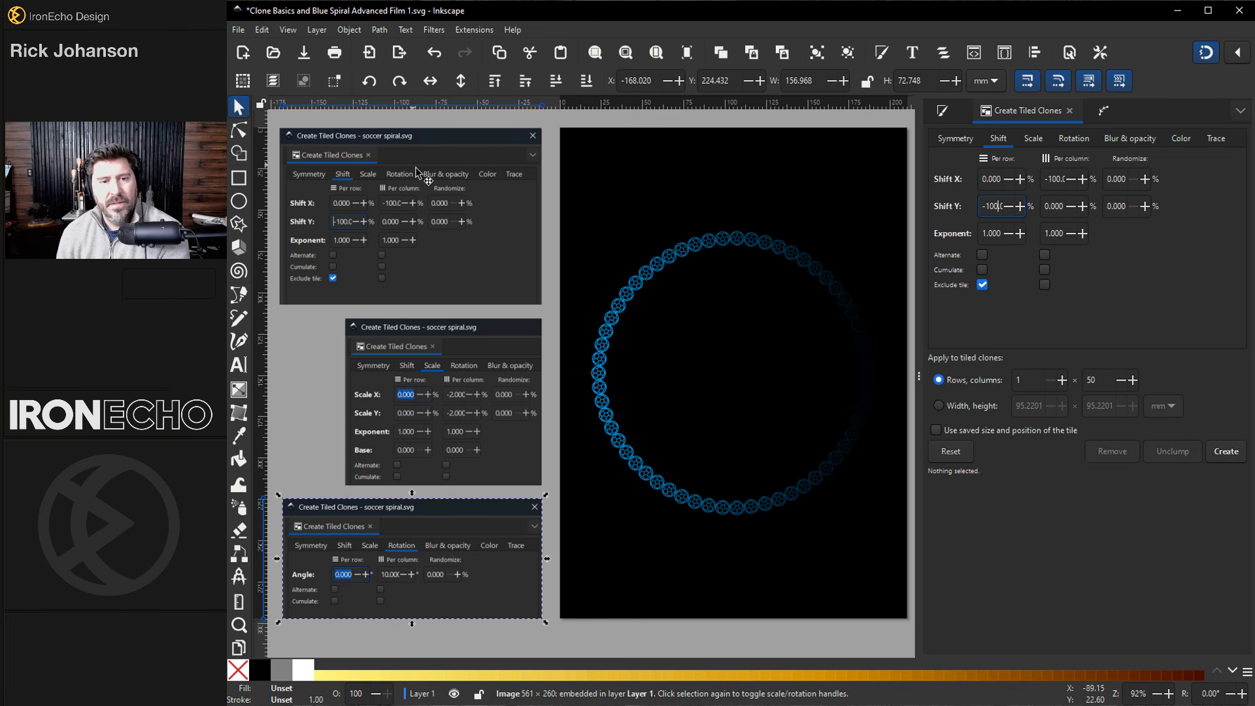
Step: Set the tiled clones' Scale X and Scale Y per column to -2%
click(1033, 138)
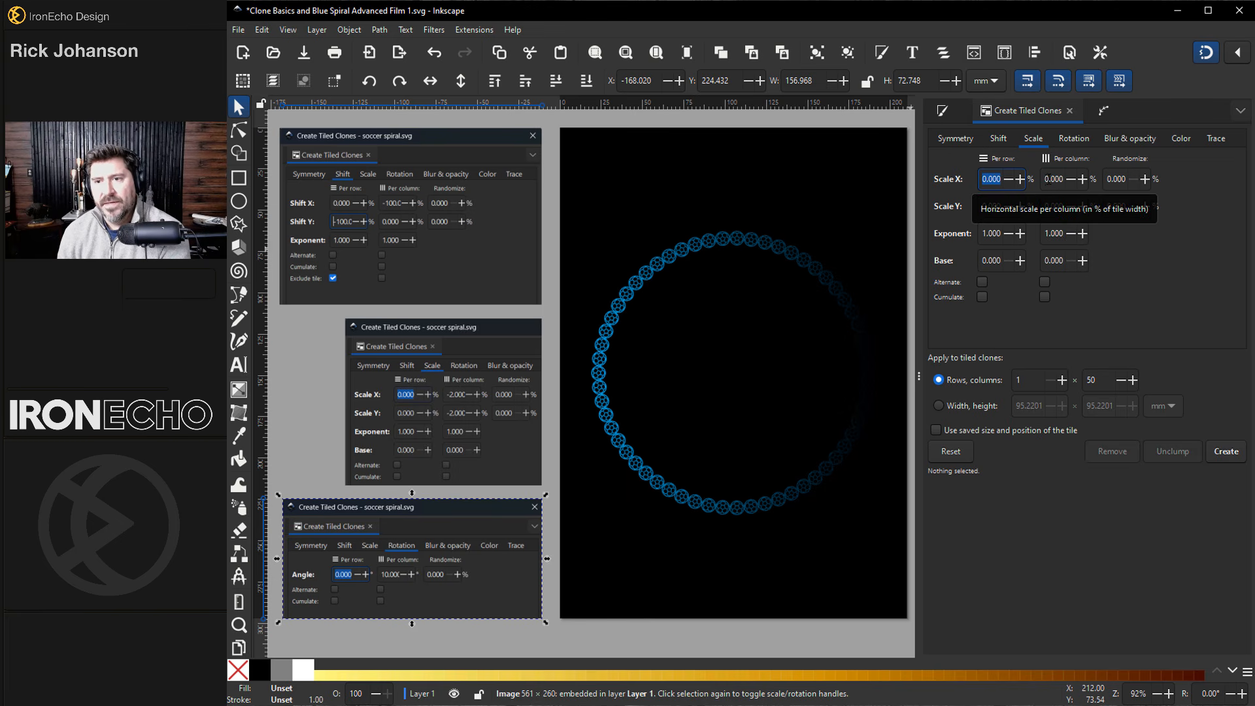
click(1047, 179)
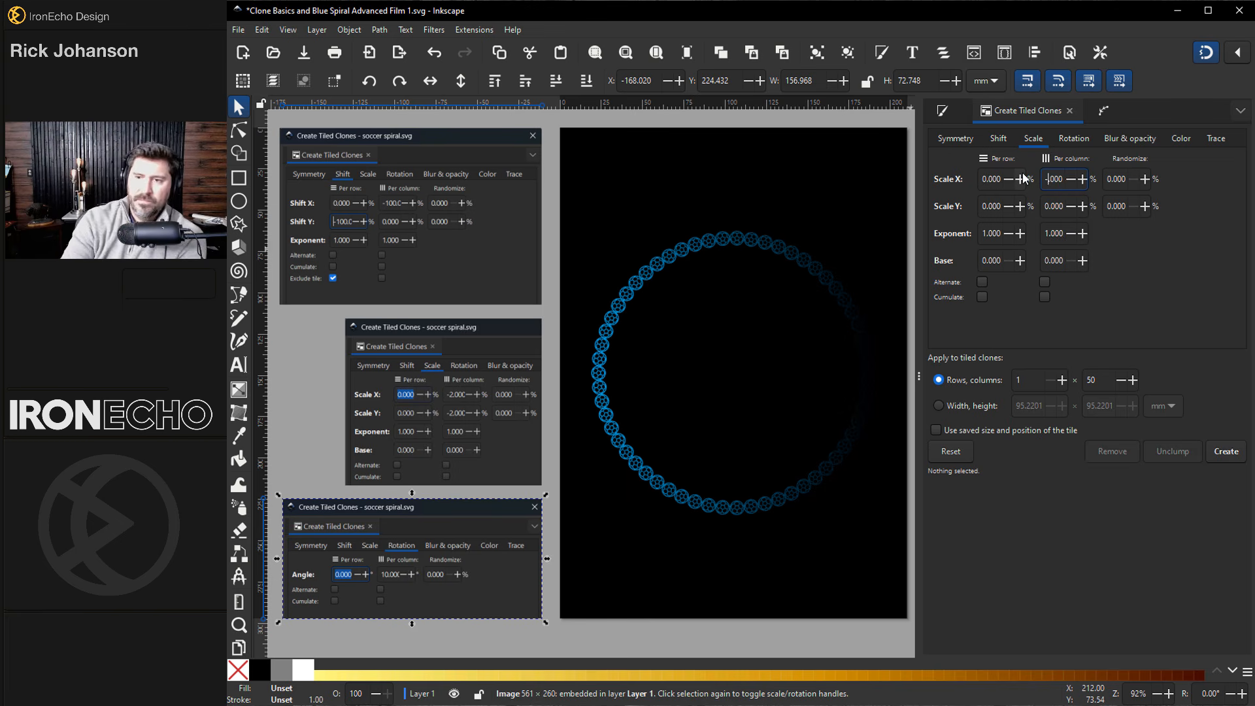
text(-2)
click(1039, 208)
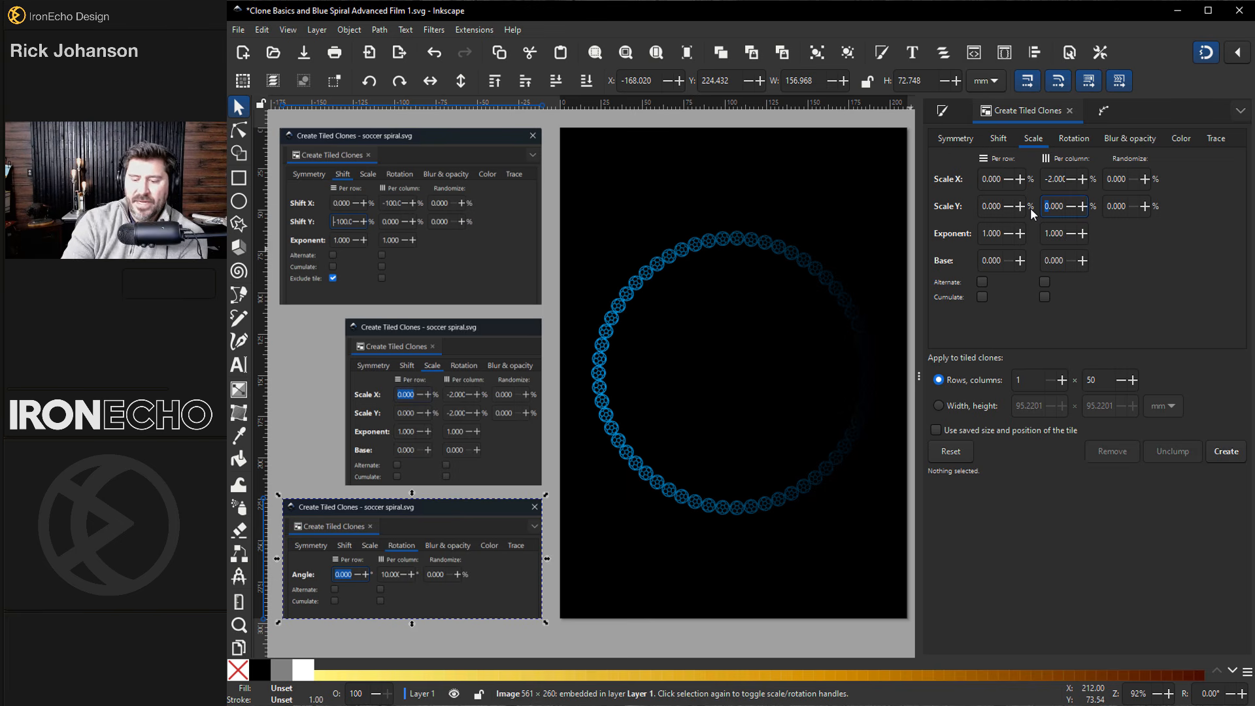
text(-2)
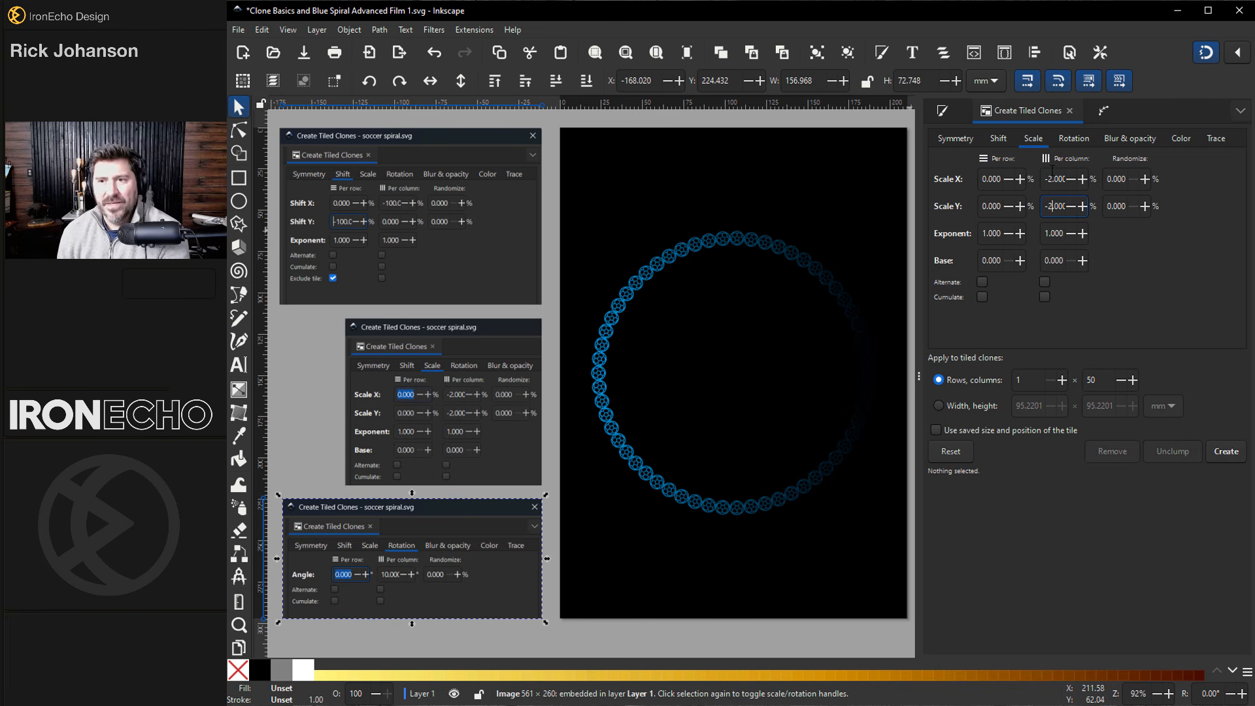
Step: Set the tiled clones' rotation angle per column to 10°
click(1074, 139)
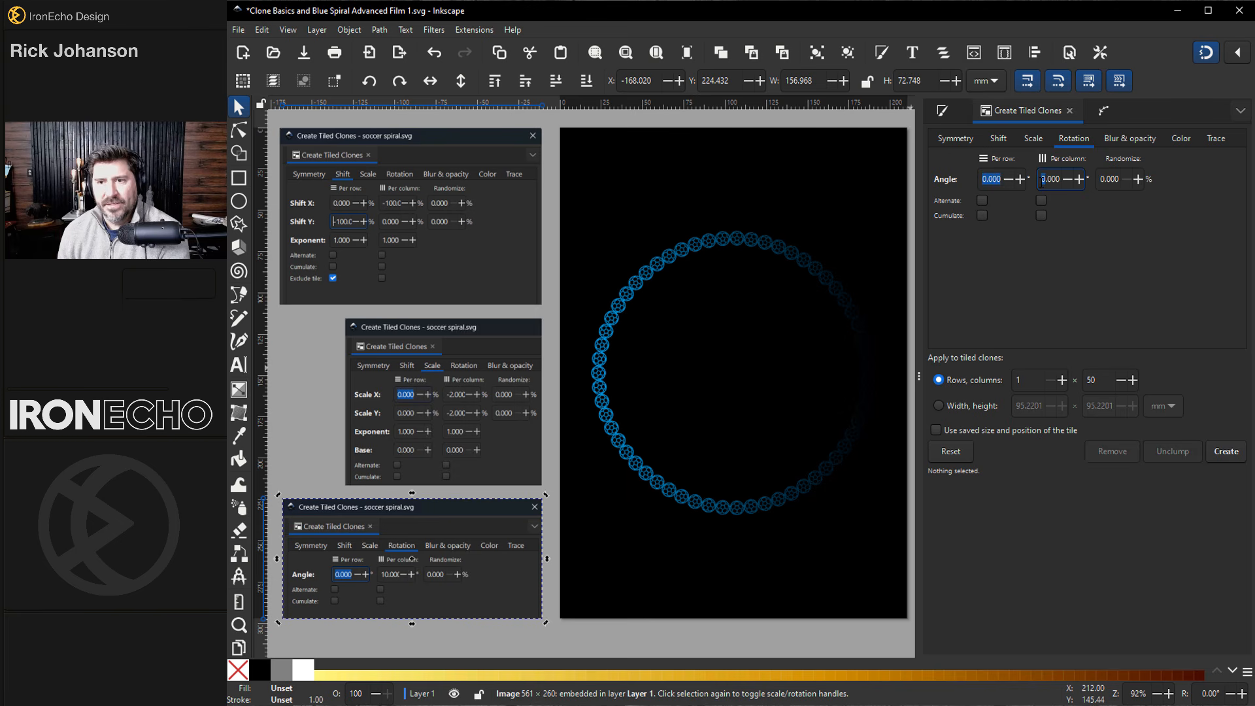
click(1043, 179)
text(10)
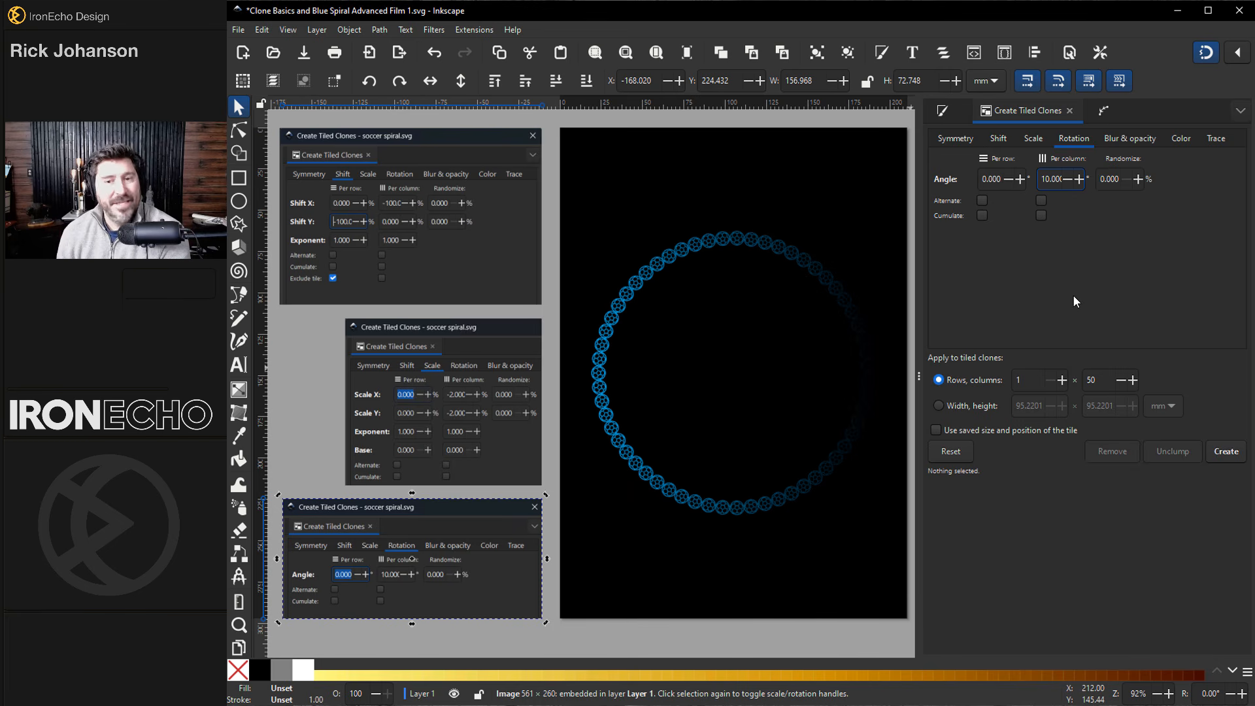
click(1225, 452)
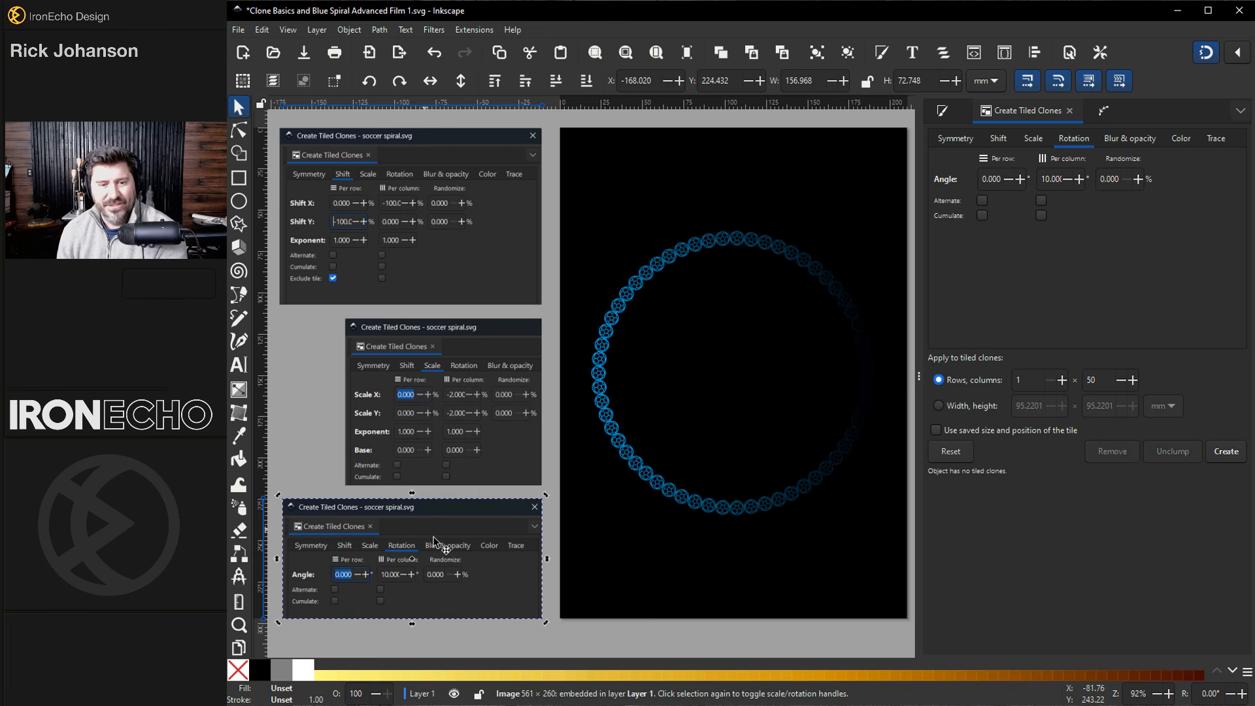
click(1222, 450)
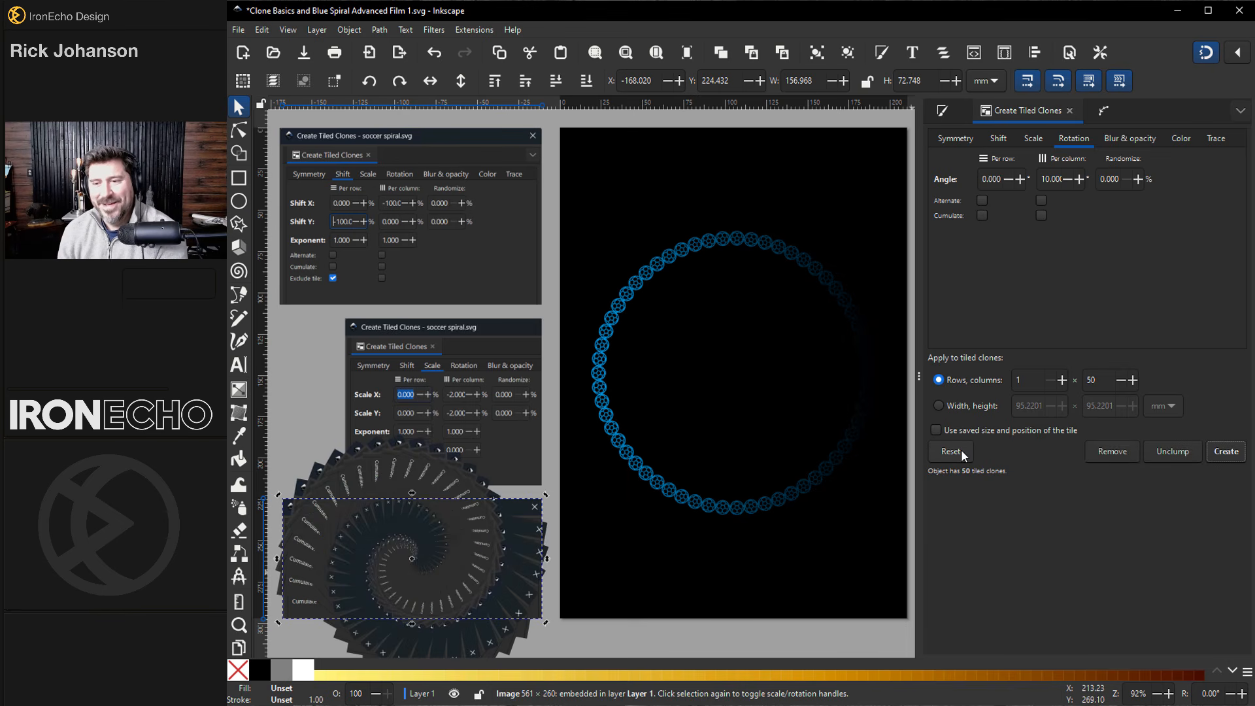
click(1111, 452)
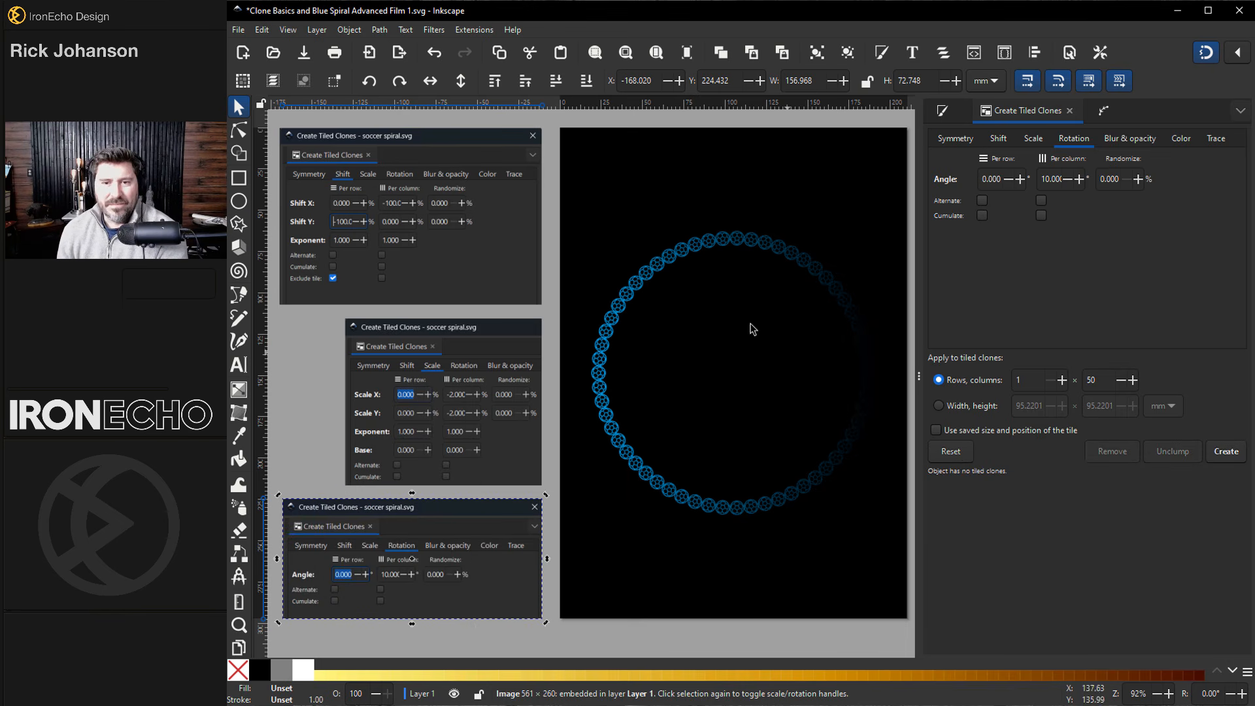
Step: Try 1 row by 50 columns of tiled clones from the blue patterned circle and clear the resulting clones
click(711, 250)
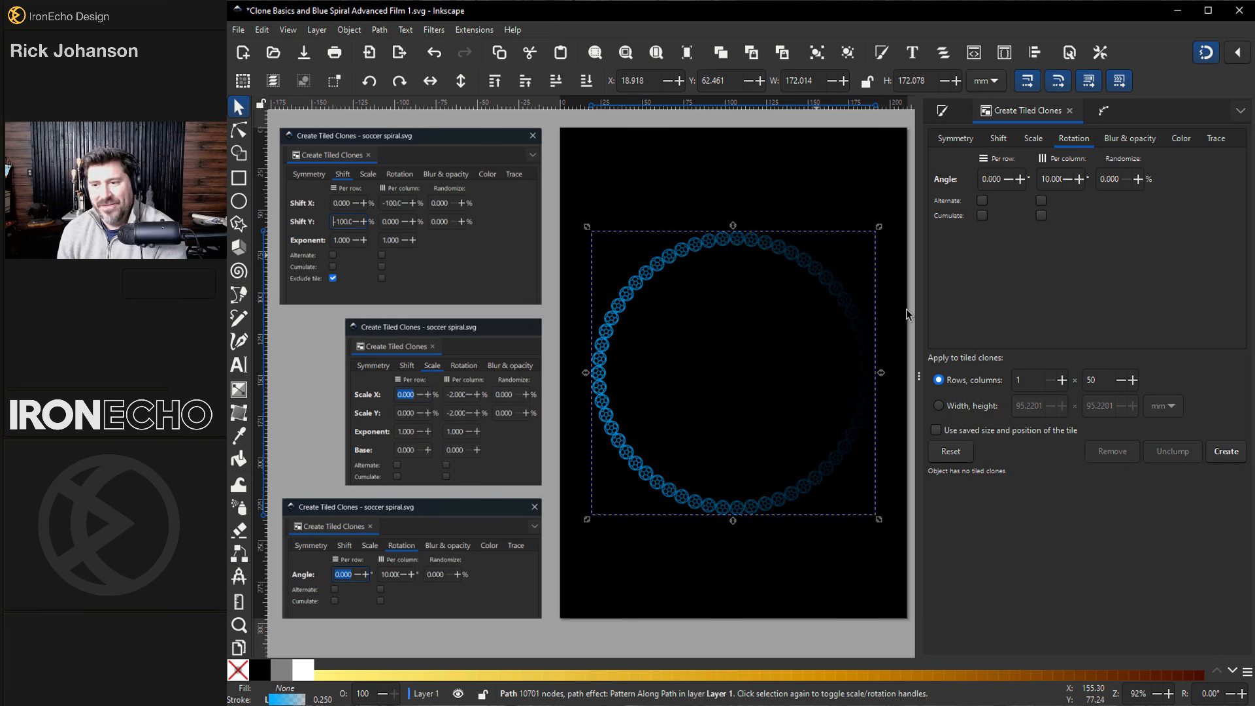
click(1226, 453)
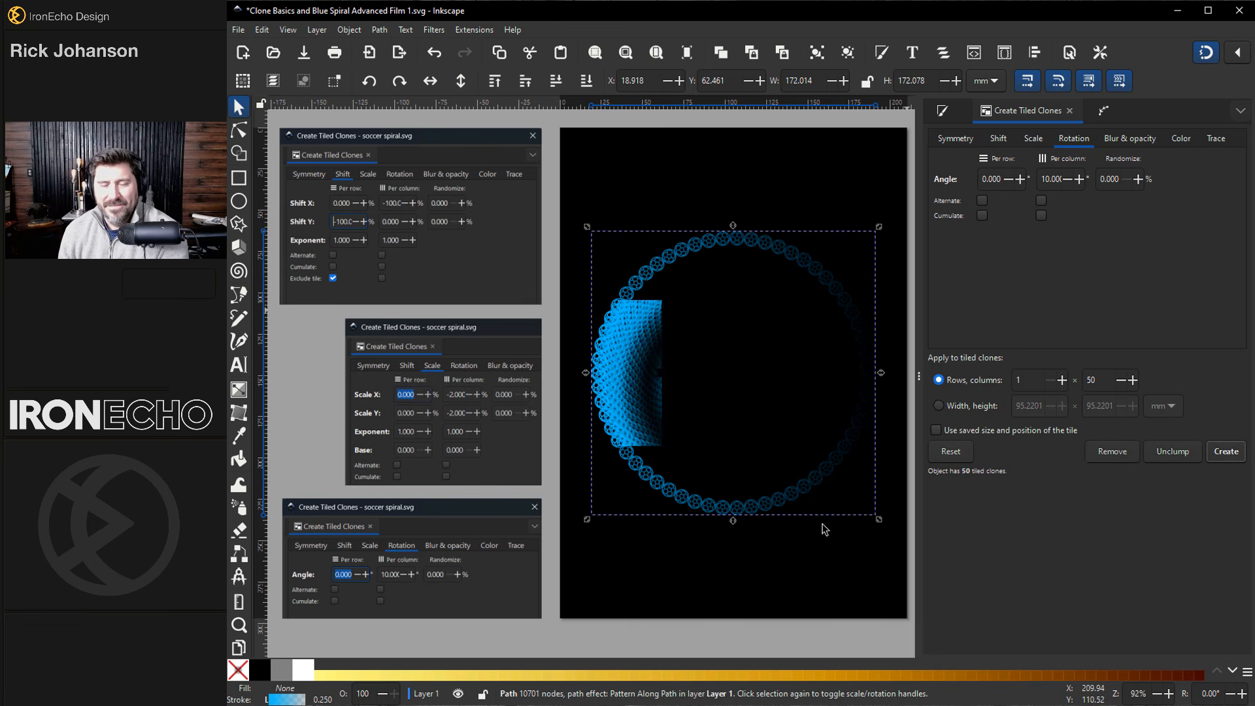
click(540, 629)
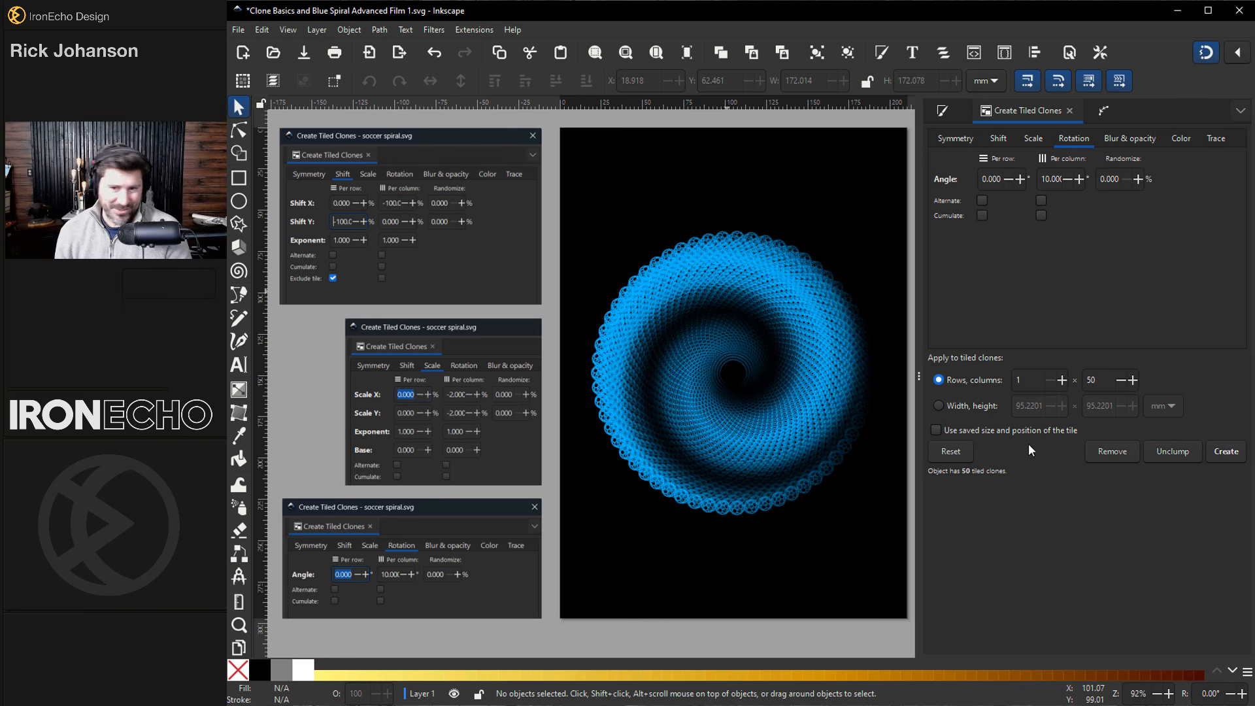
click(1108, 452)
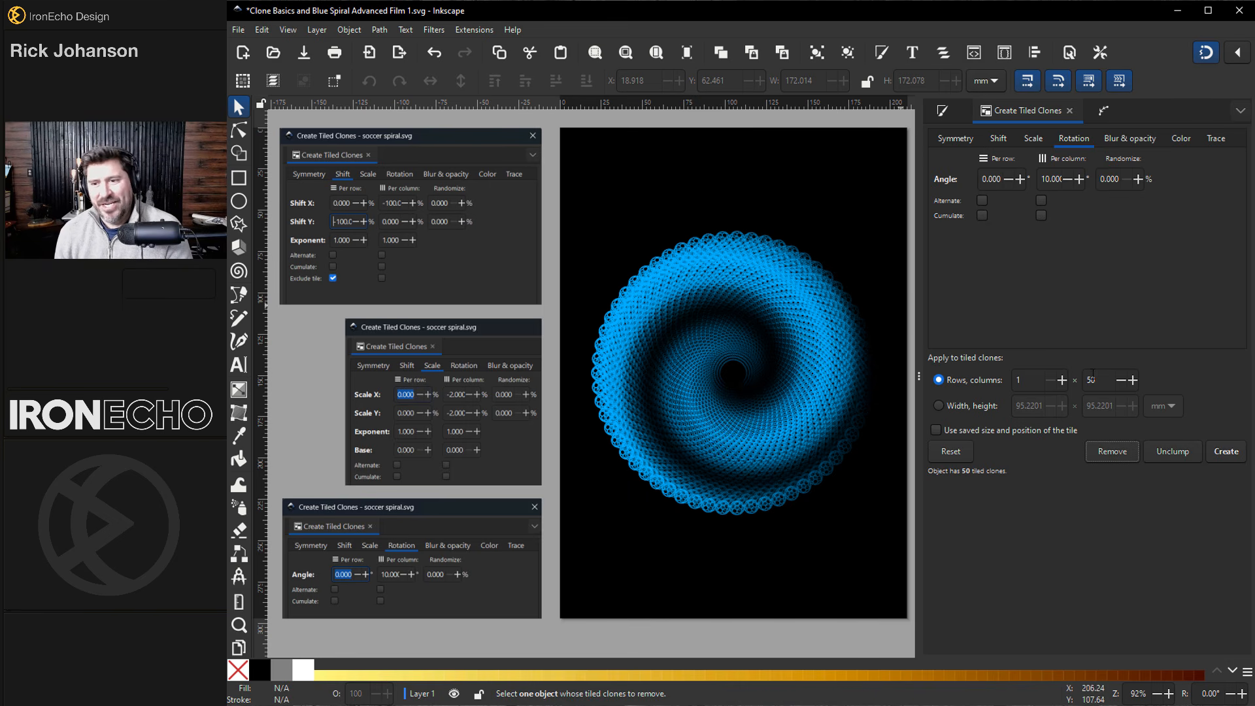
click(1107, 450)
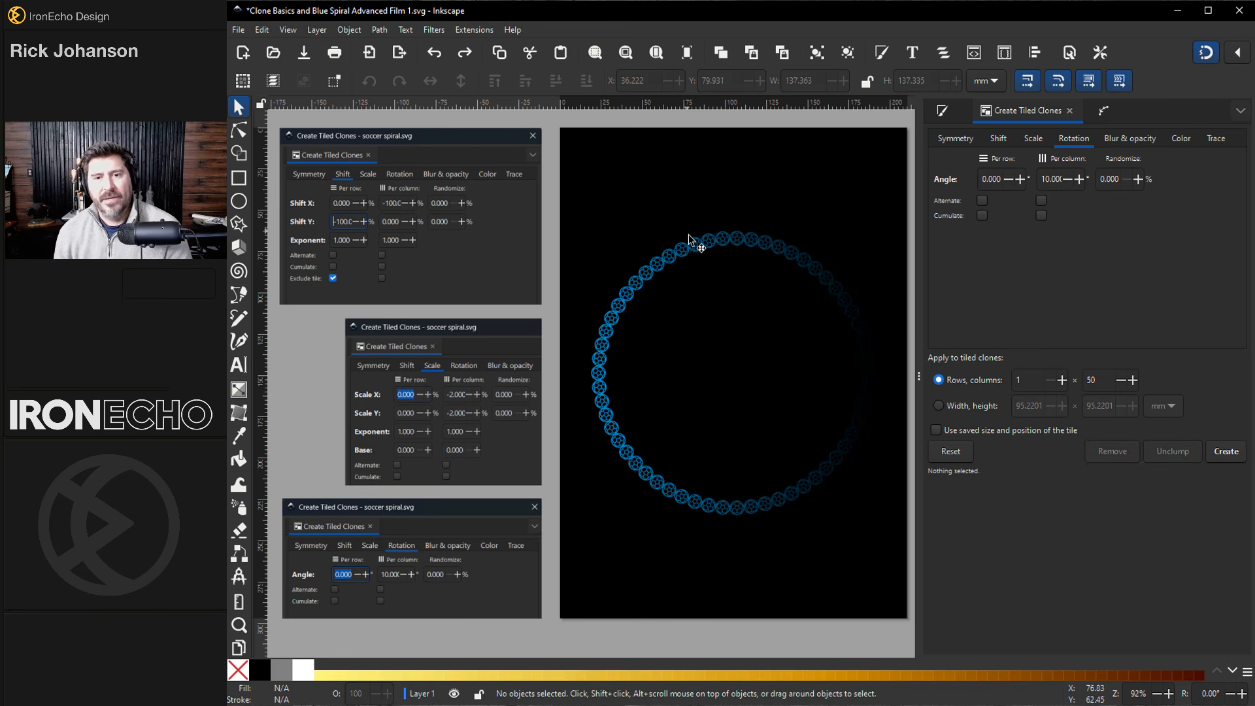
Step: Set the patterned circle's stroke width to 0.10 mm and show its stroke paint settings
click(690, 239)
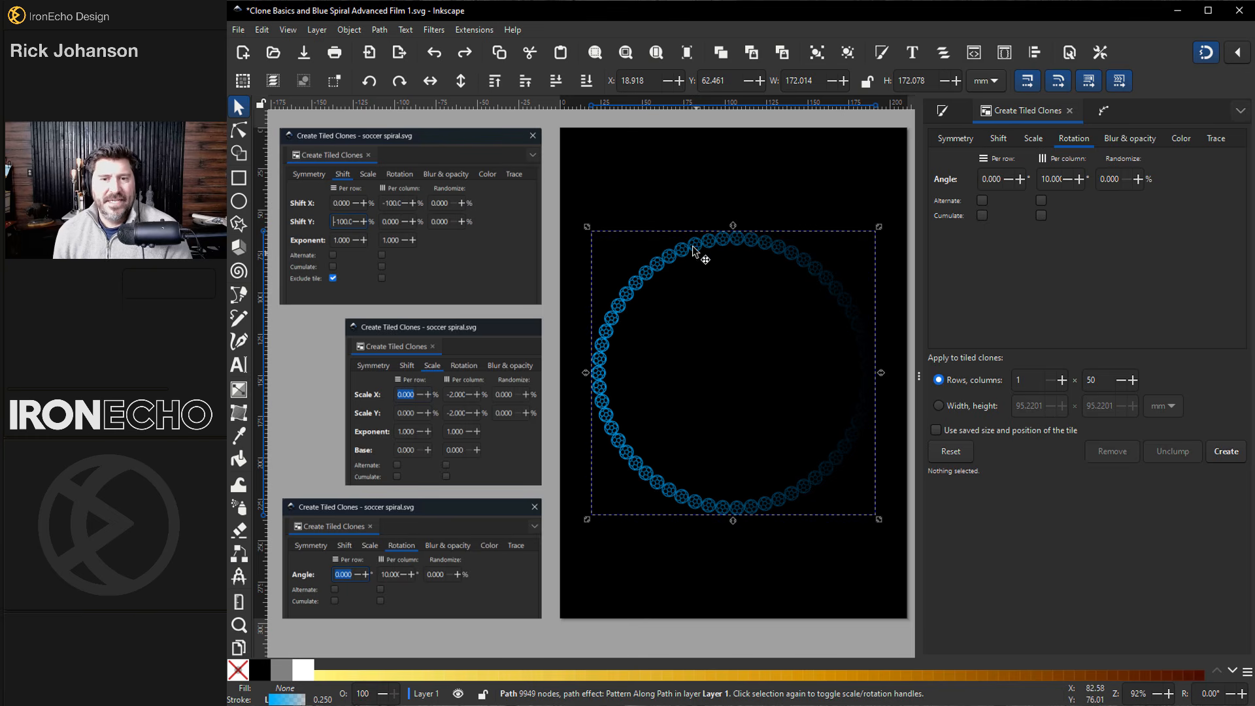
click(942, 112)
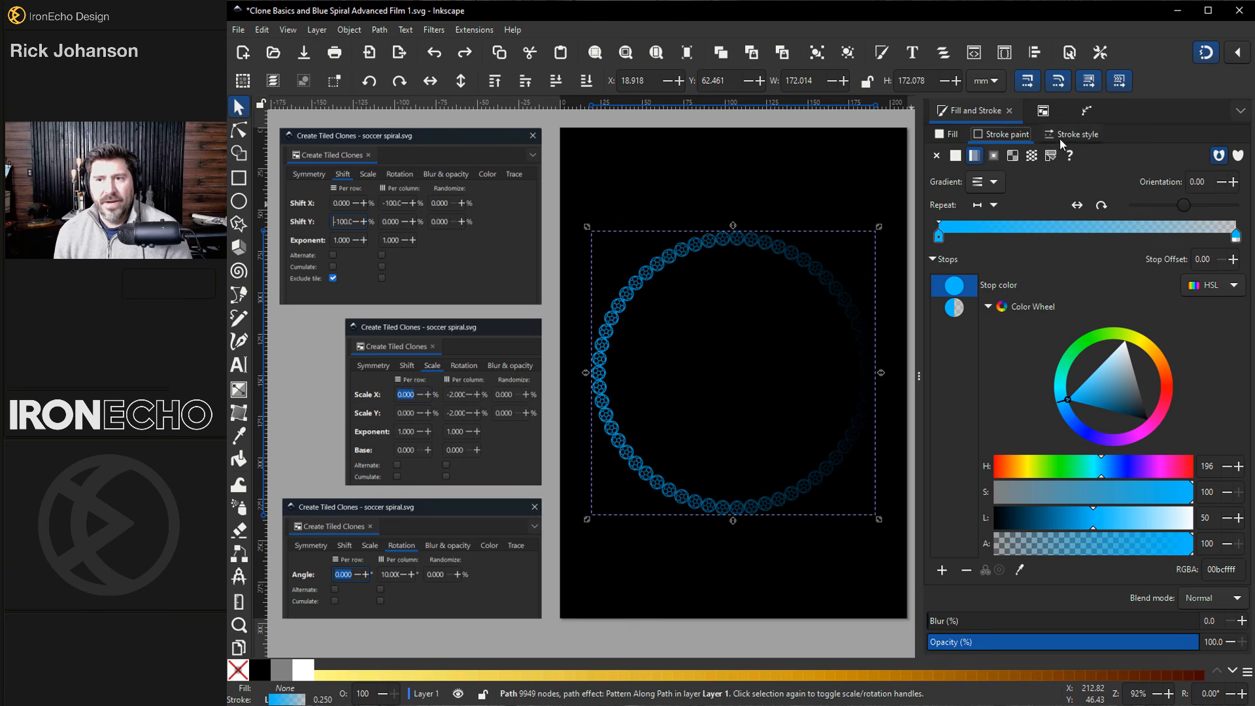
click(1069, 136)
double_click(997, 159)
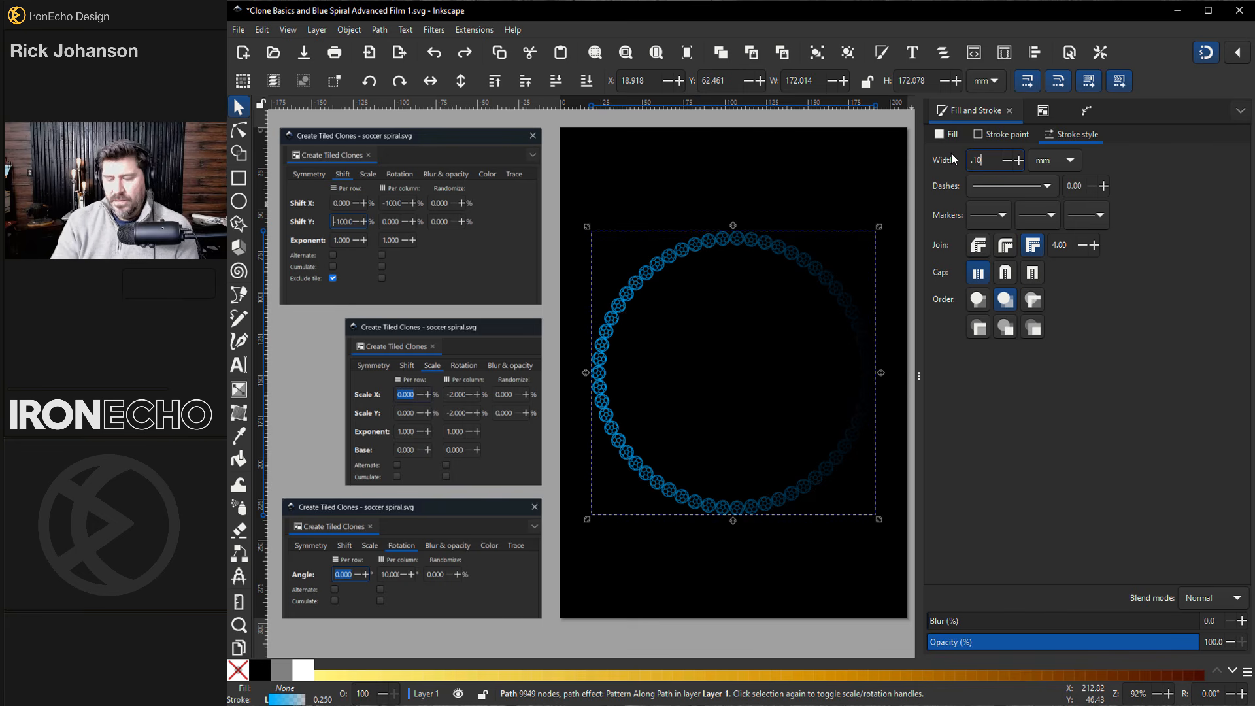
text(.10)
key(Return)
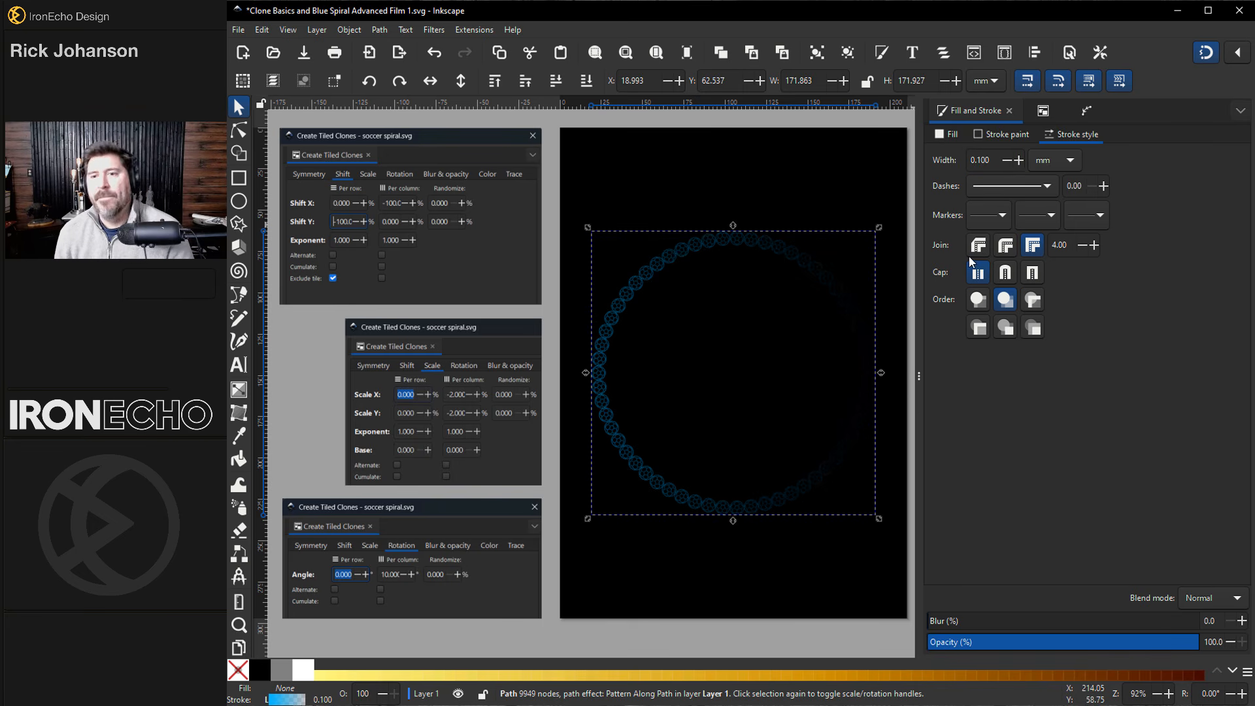
click(980, 133)
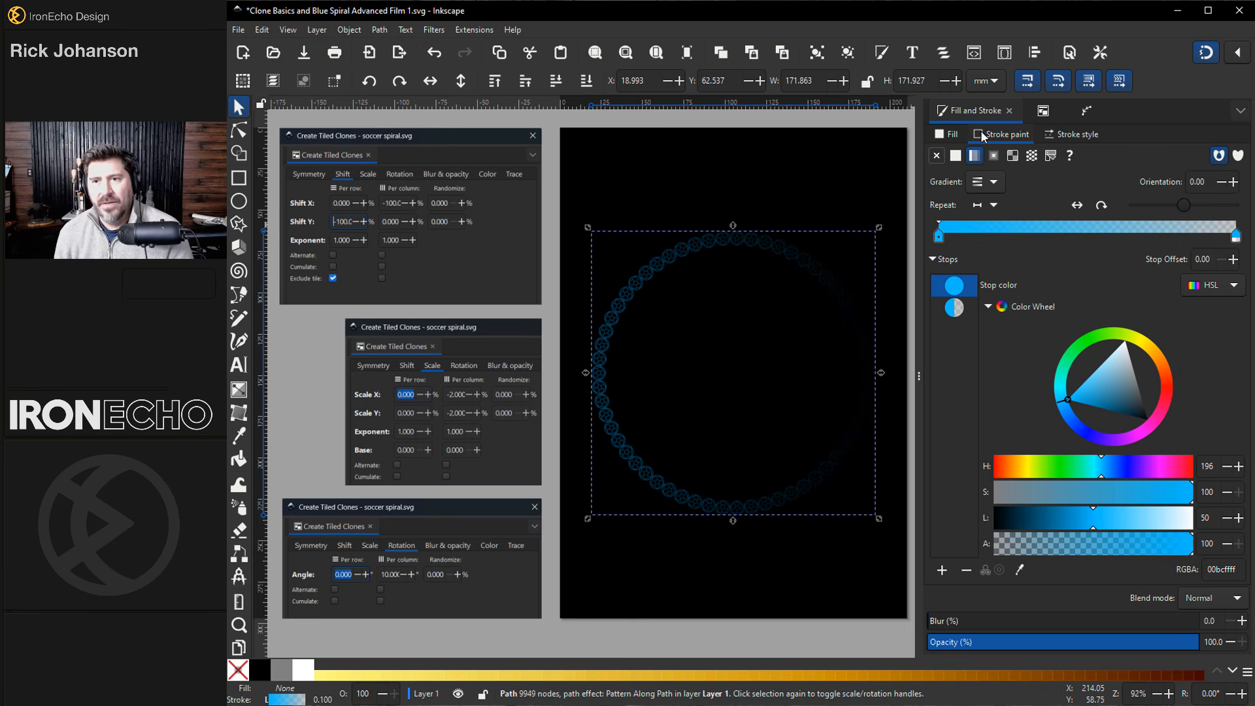
Step: Change the transparent end stop of the circle's stroke gradient to fully opaque orange (ffc200ff)
click(1235, 237)
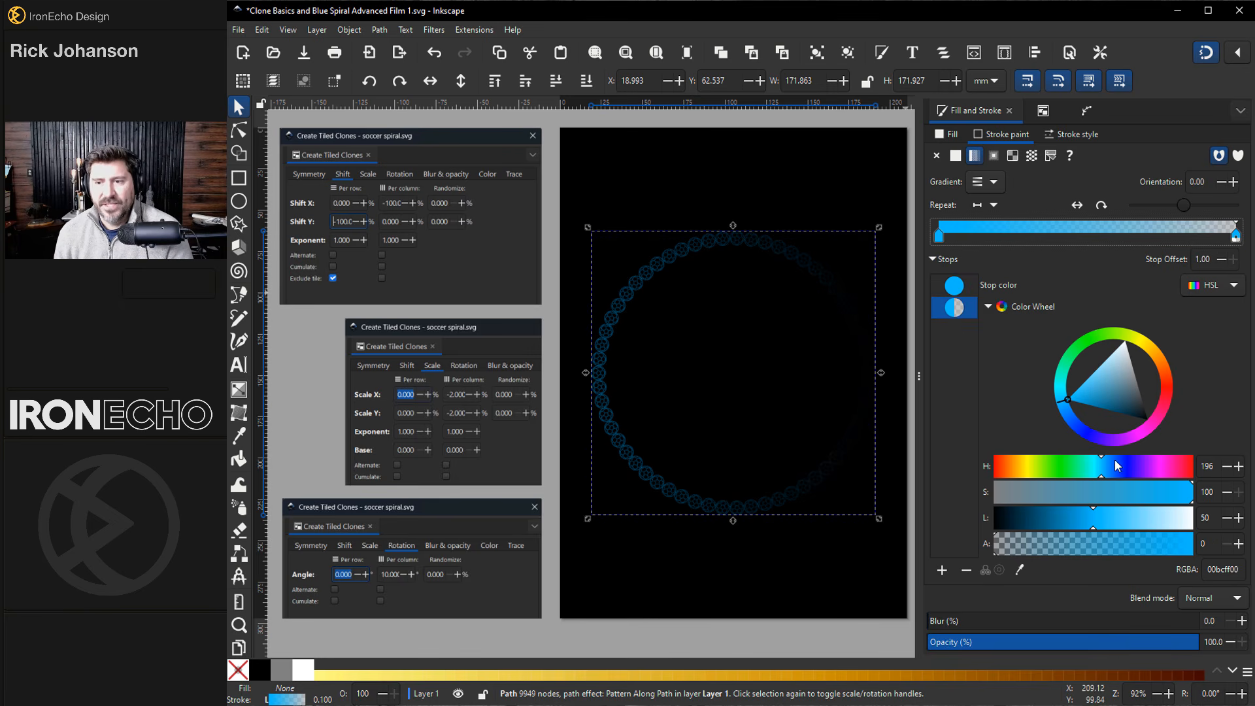
drag(1129, 347, 1164, 349)
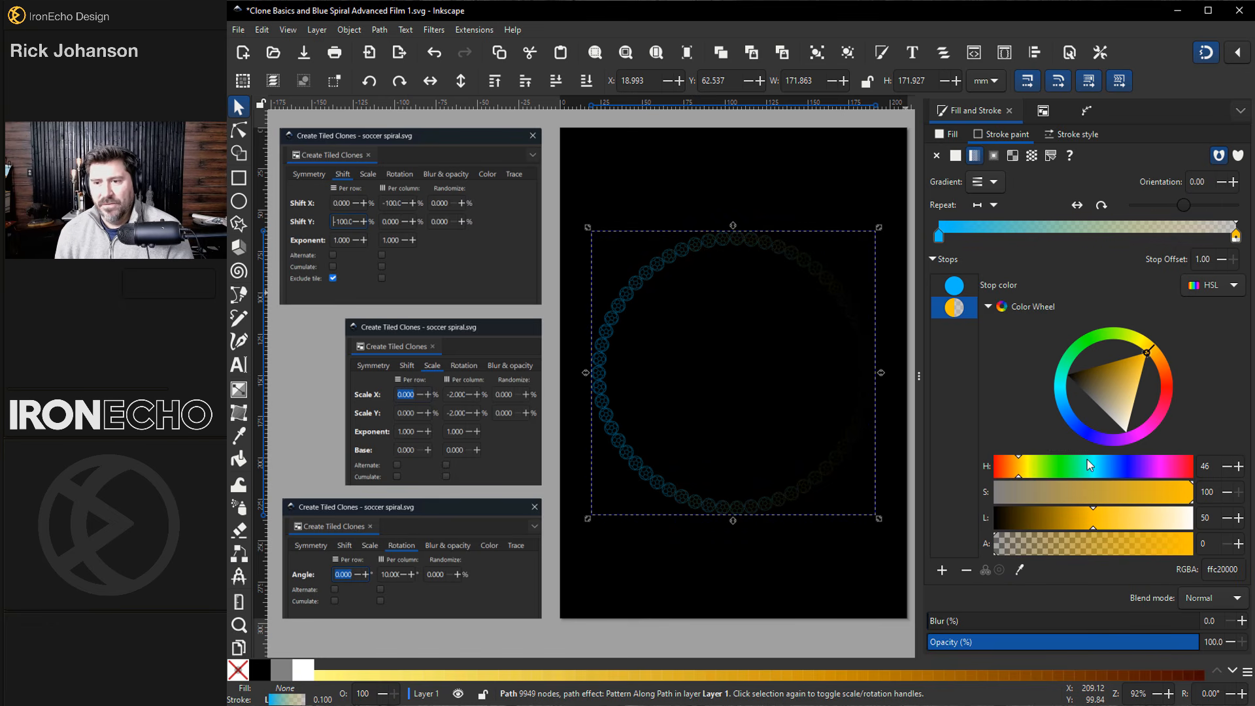
drag(1026, 540, 1250, 550)
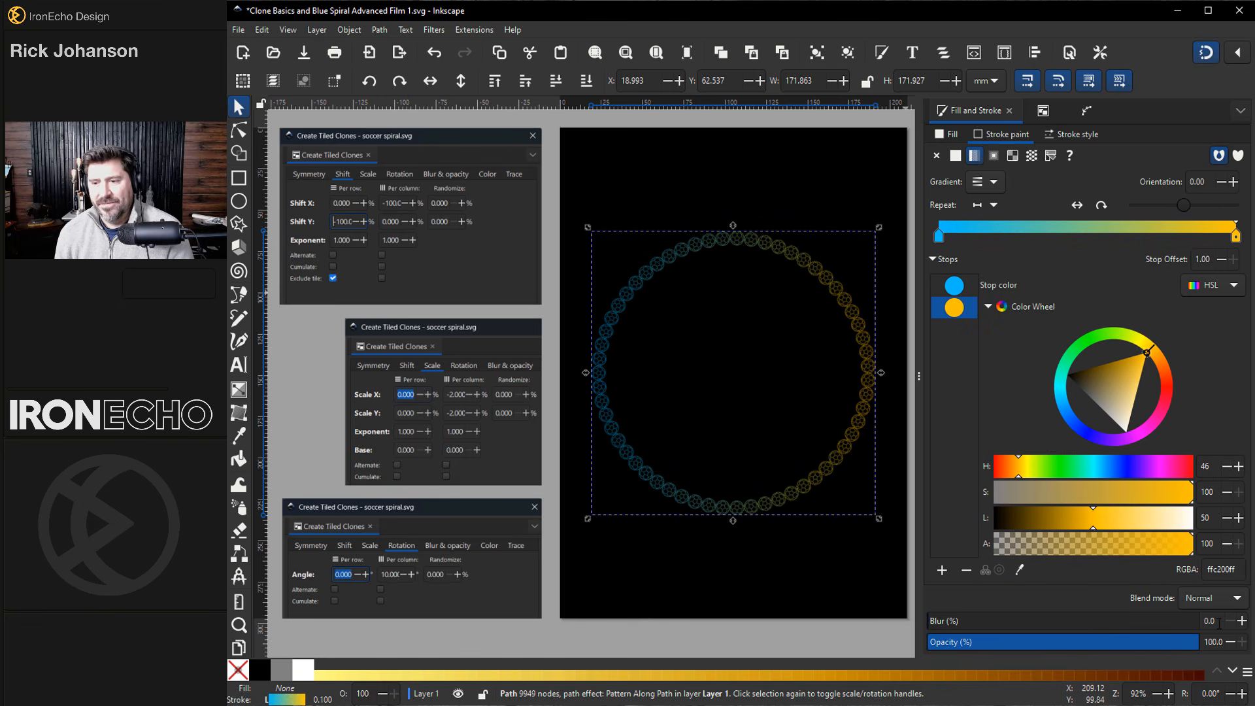
Step: Create 1 row by 50 columns of tiled clones from the blue-to-orange patterned circle and deselect everything
click(1085, 111)
click(986, 111)
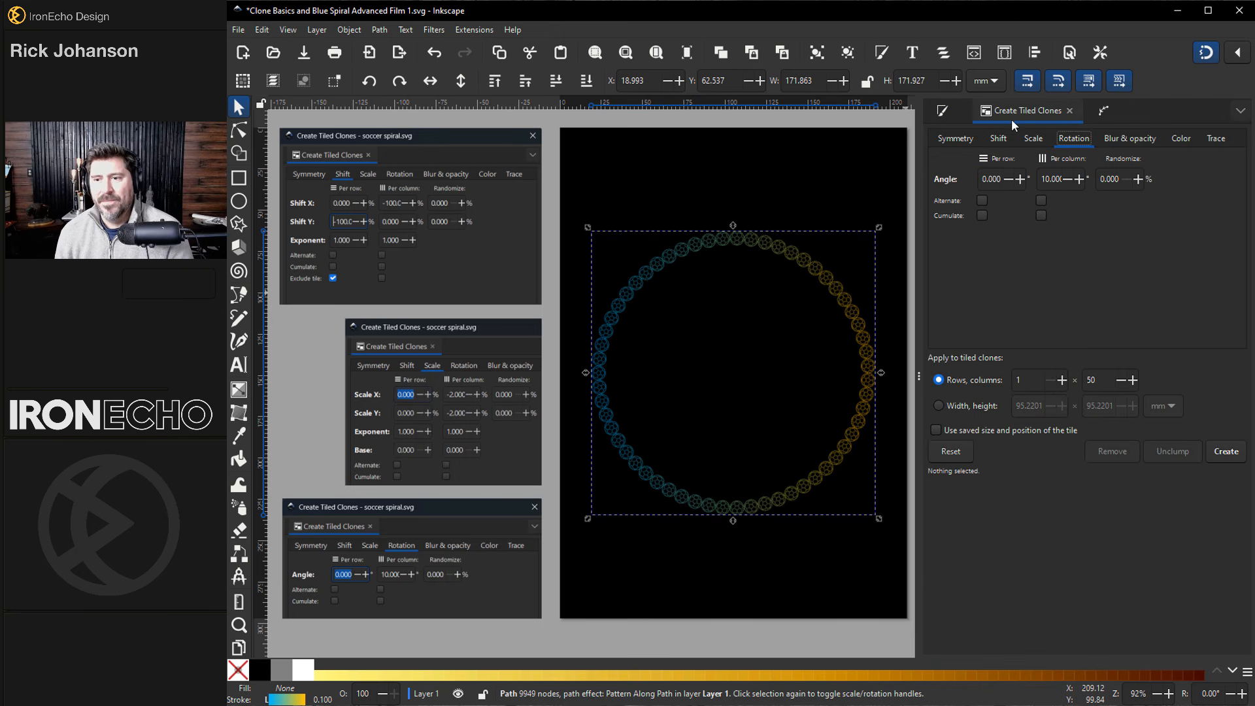
click(1221, 452)
click(812, 638)
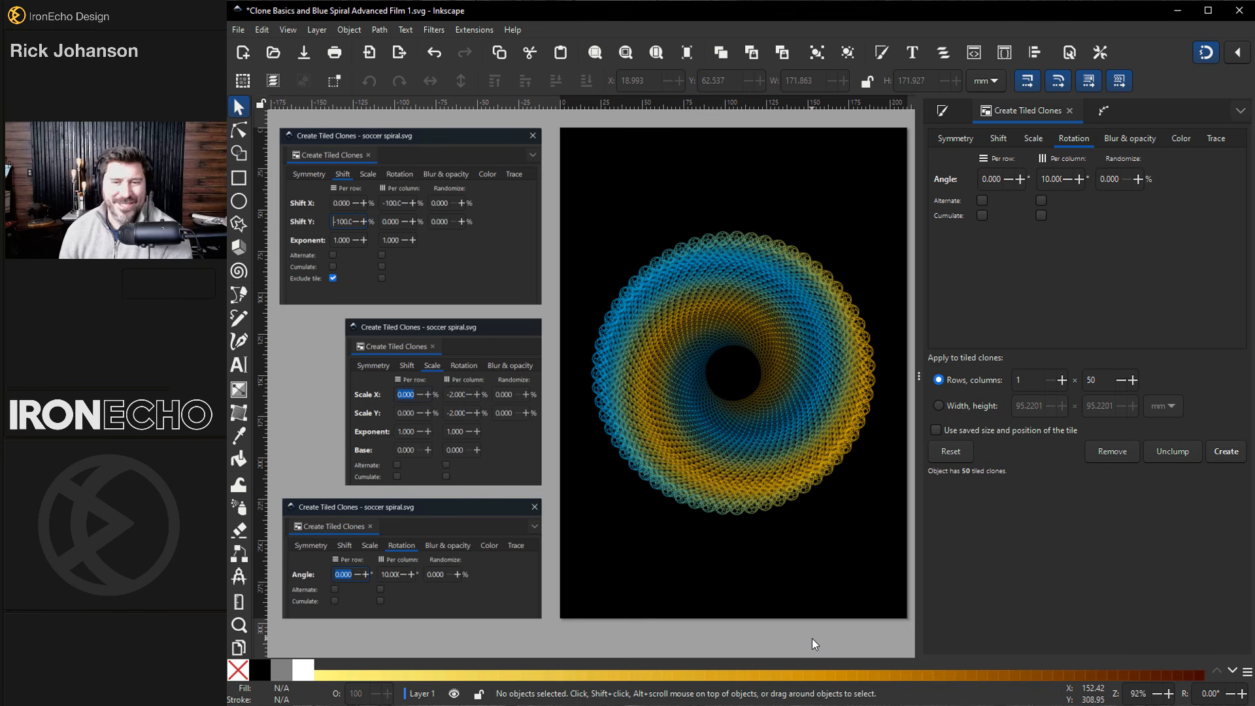
Step: Recolor the original circle's stroke gradient from dark blue to red, with a near-black middle stop (040500ff) at offset 0.52
click(942, 113)
click(741, 240)
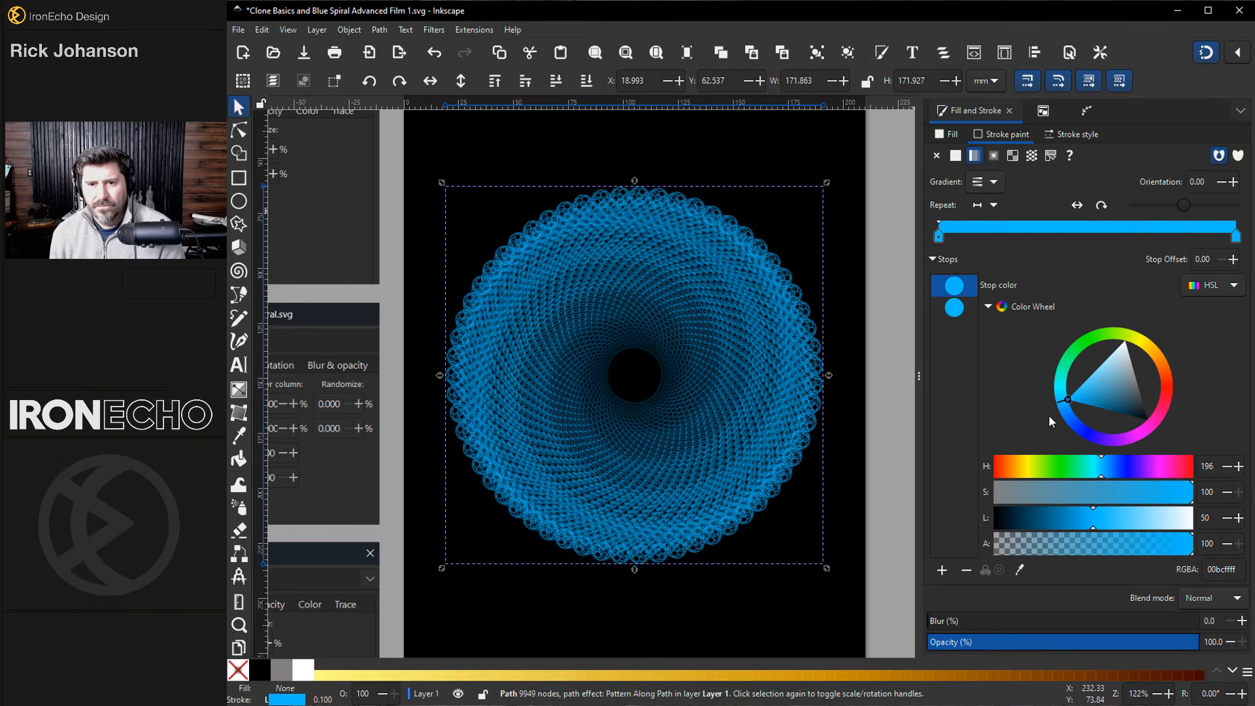
mouse_move(1049, 414)
mouse_down()
mouse_move(1112, 432)
mouse_move(1159, 379)
mouse_move(1167, 400)
mouse_up()
click(954, 308)
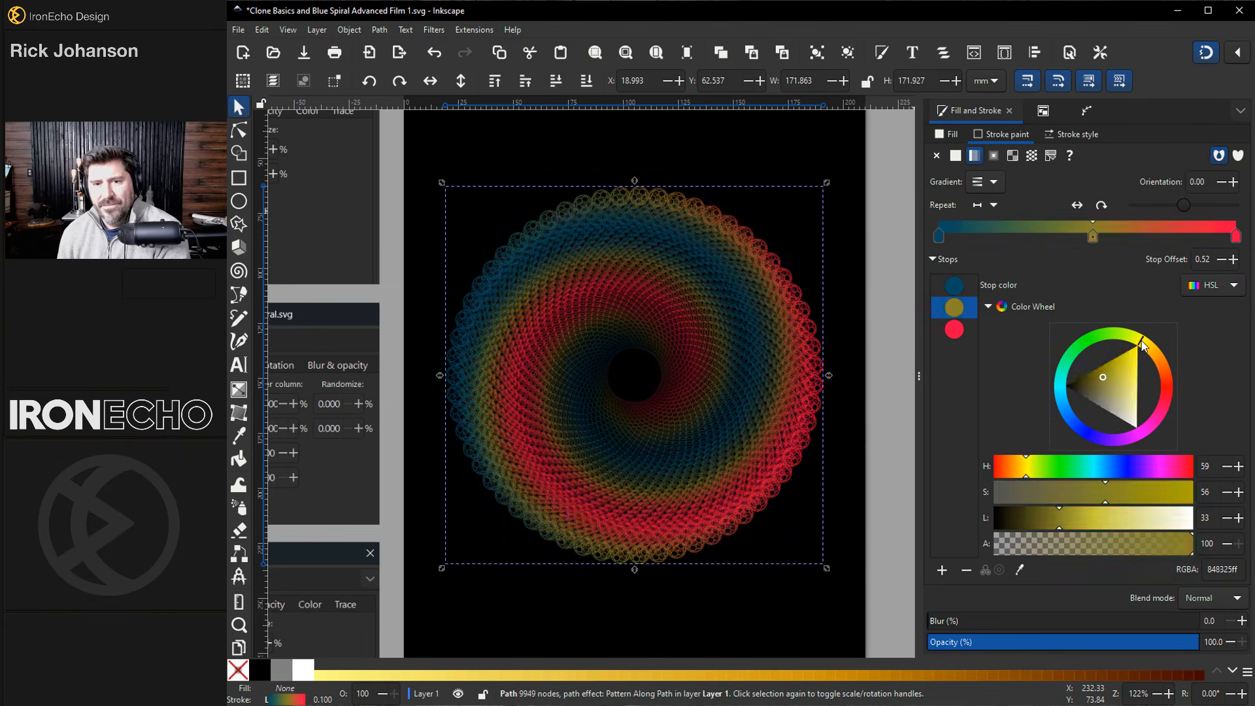
drag(1142, 346, 1053, 396)
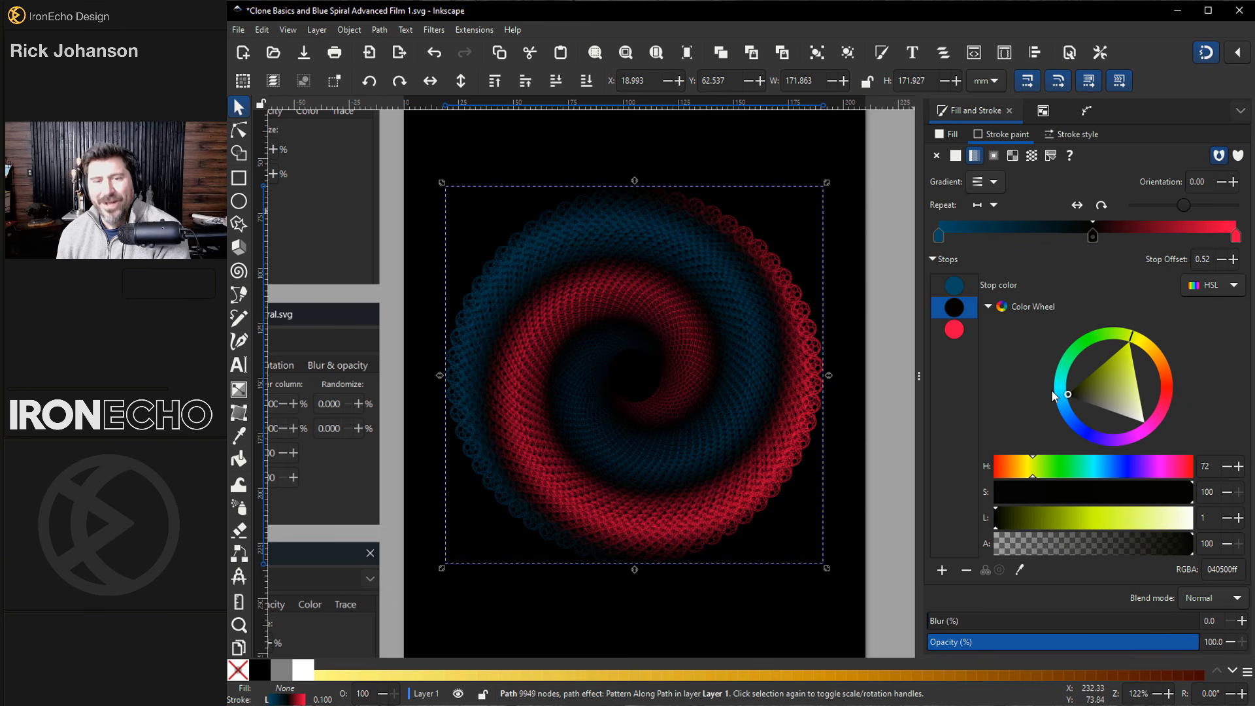
click(878, 285)
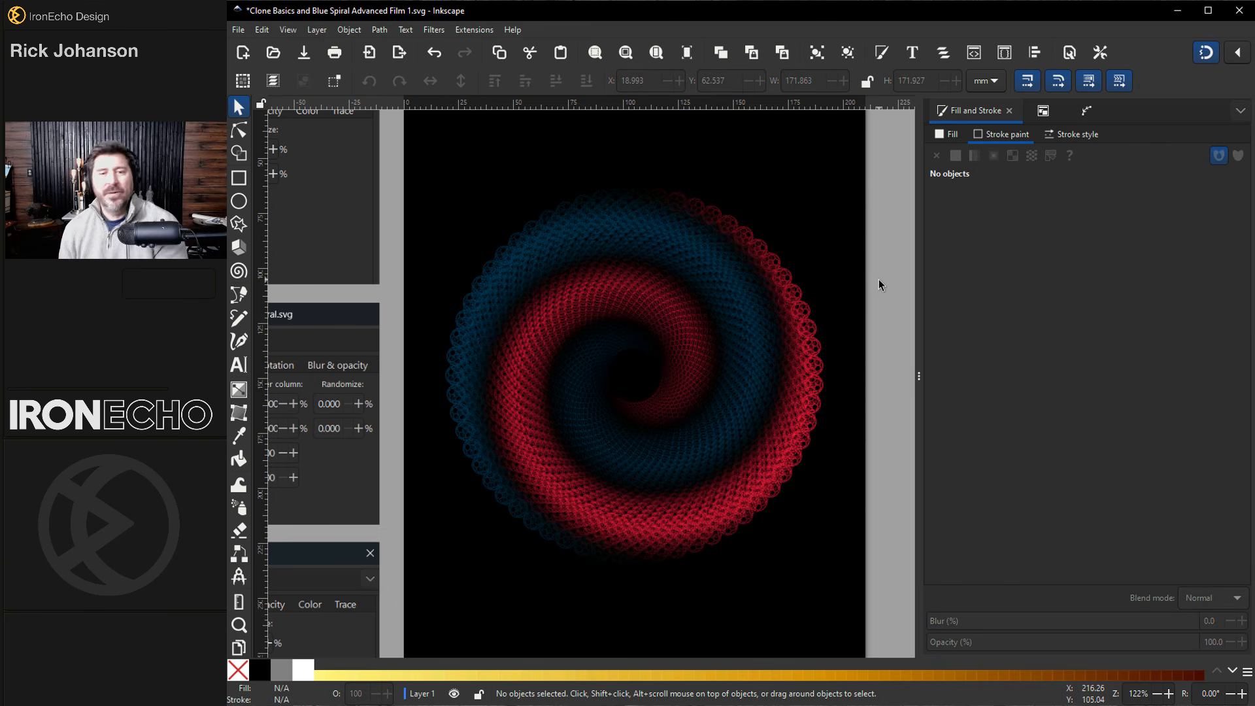